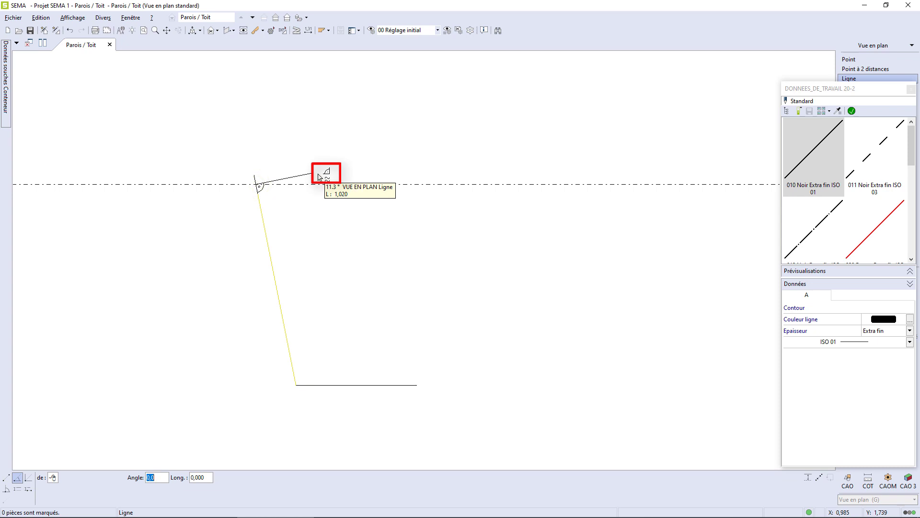
# Draw a line perpendicular to the slanted side from its upper end, ending vertically above the base line's midpoint, about 0.51 long.
pyautogui.press('space')
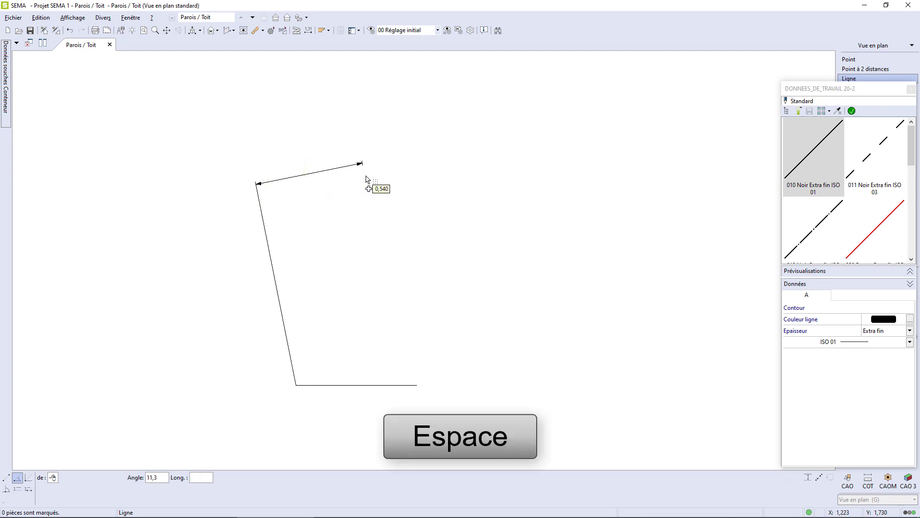
pyautogui.press('shift')
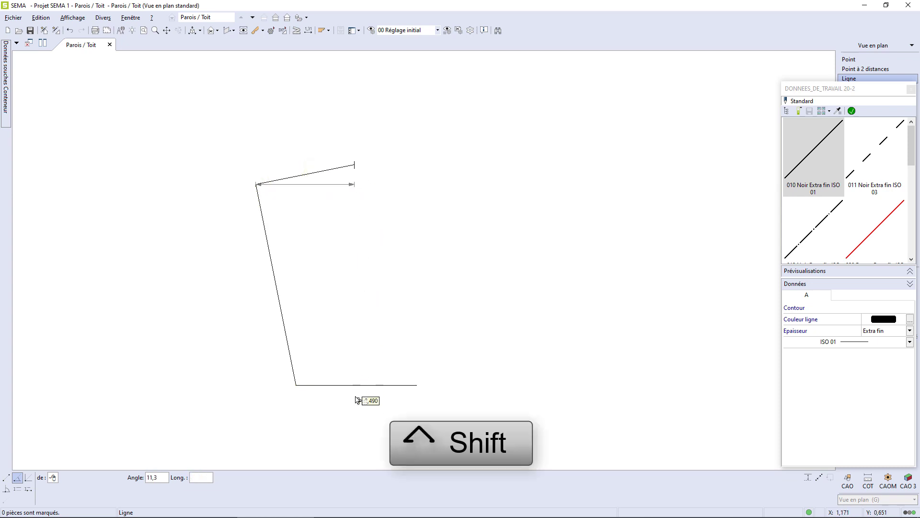
pyautogui.click(356, 390)
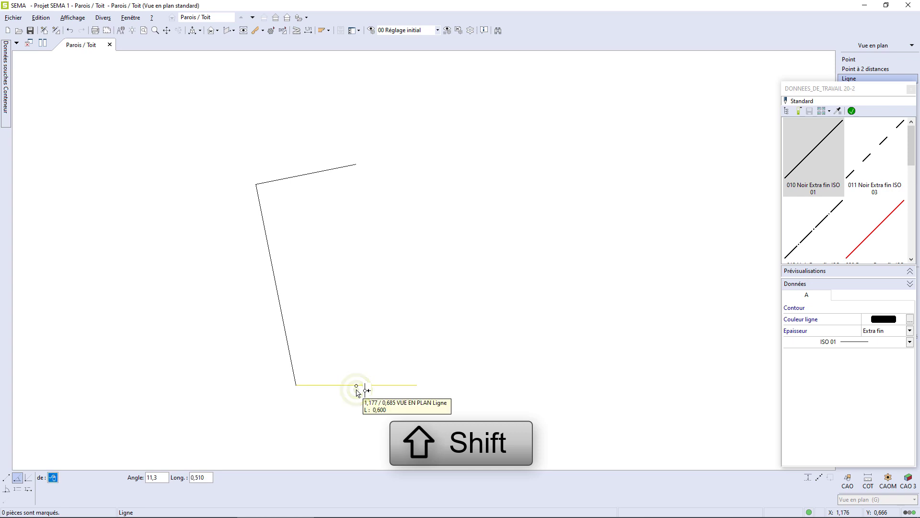
pyautogui.press('Escape')
# Mirror the slanted side line and the upper perpendicular line about a vertical axis through the apex to close the outline.
pyautogui.moveTo(218, 121); pyautogui.dragTo(364, 394)
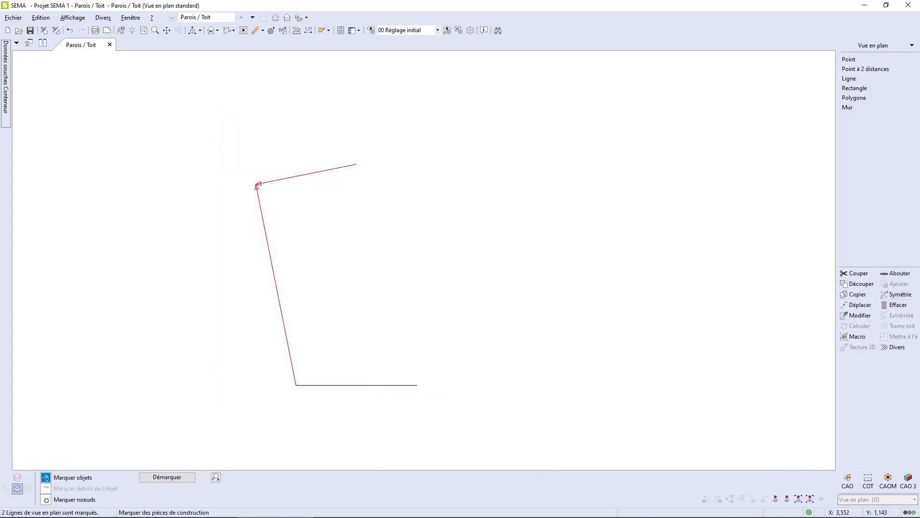
pyautogui.click(908, 295)
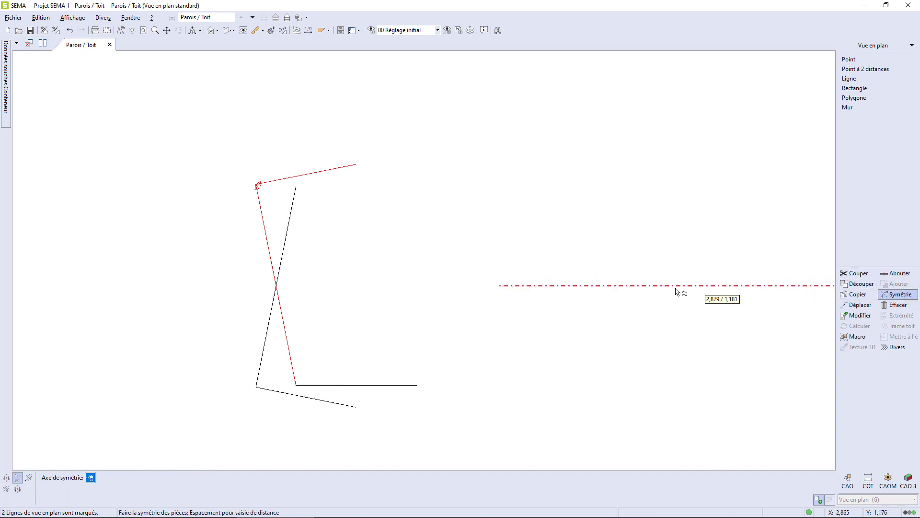
pyautogui.click(6, 476)
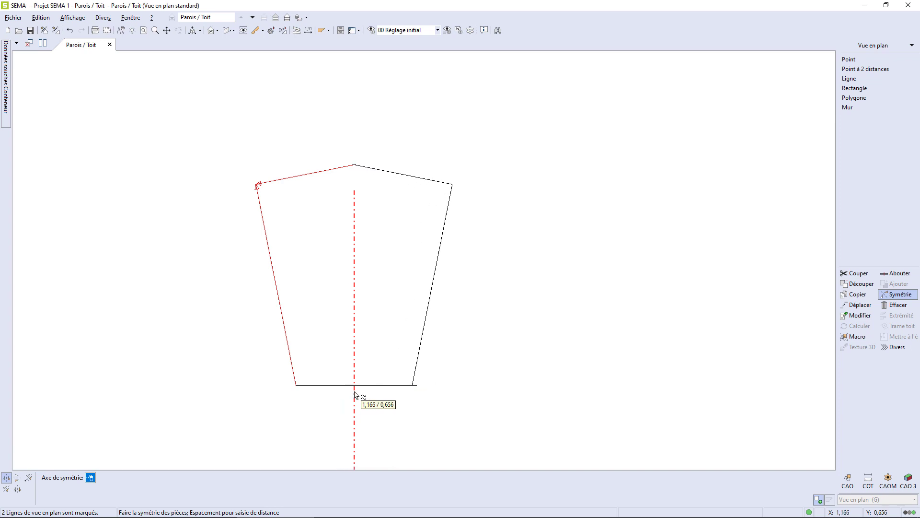
pyautogui.click(357, 162)
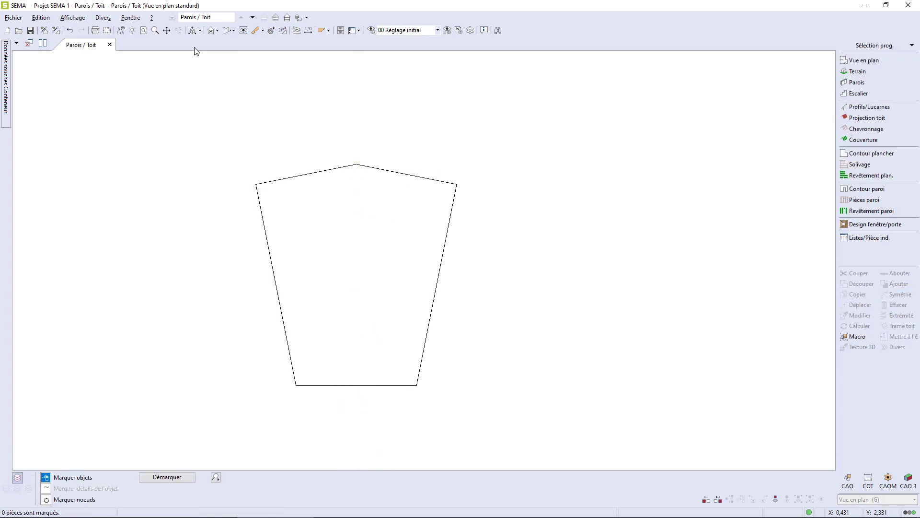
# Show the outline in 3D and set up a Semelle timber piece with width 0.060 and height 0.100.
pyautogui.click(192, 33)
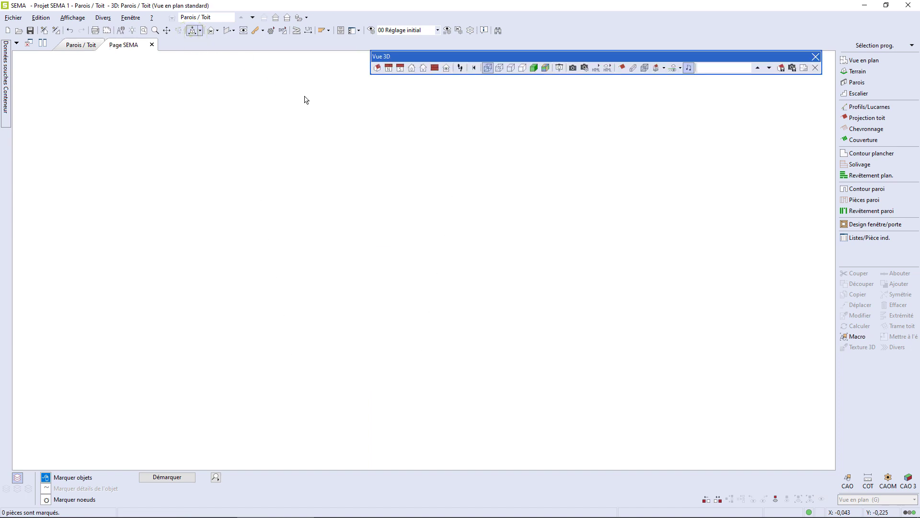
pyautogui.moveTo(410, 240); pyautogui.dragTo(683, 342, button='middle')
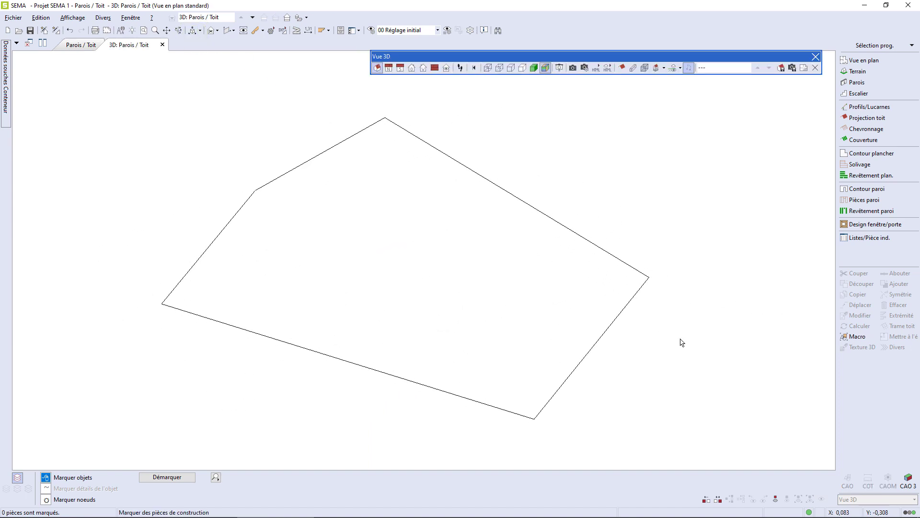
pyautogui.click(908, 478)
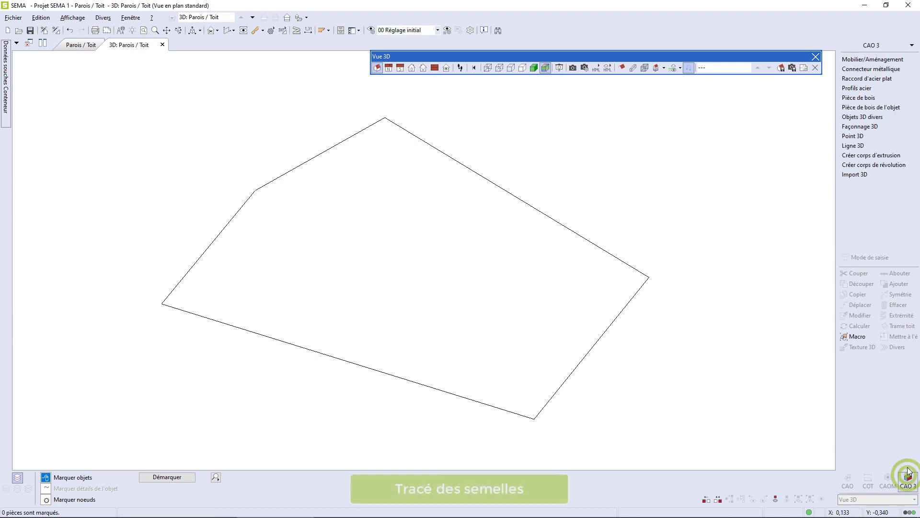
pyautogui.click(873, 99)
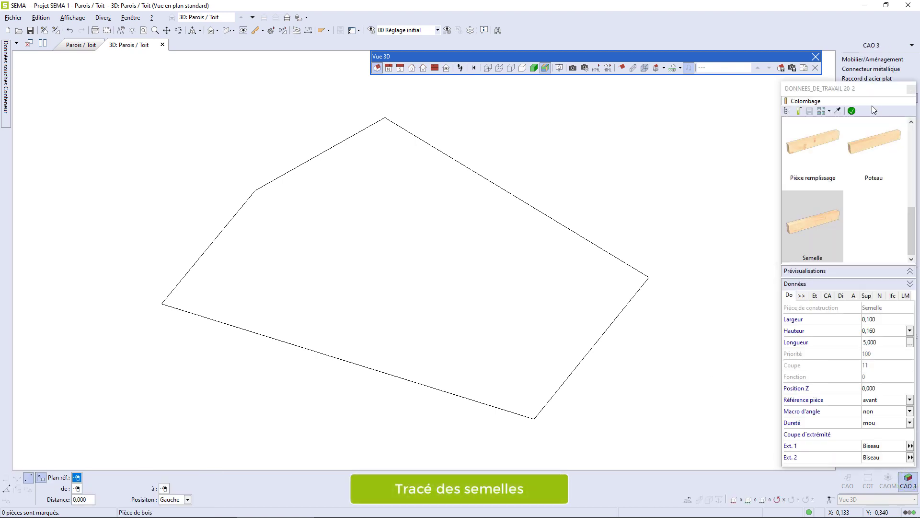
pyautogui.click(880, 317)
pyautogui.write(',')
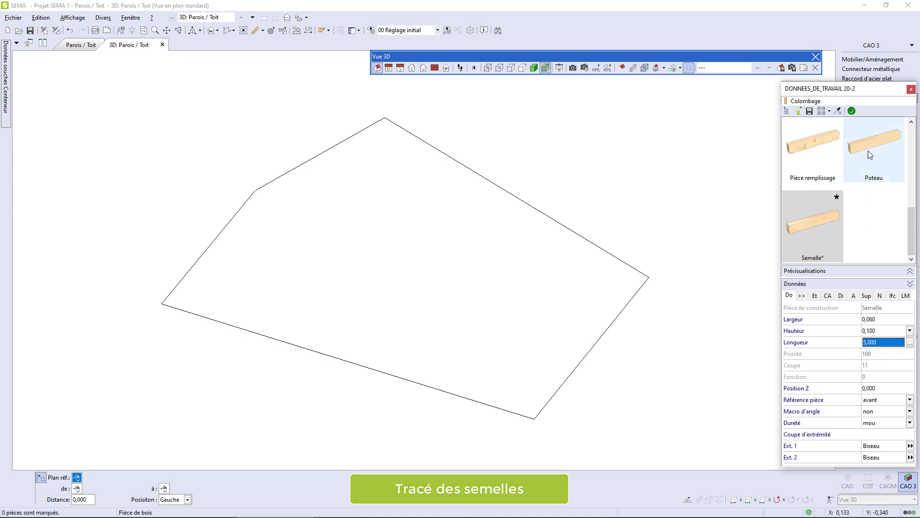
pyautogui.click(852, 111)
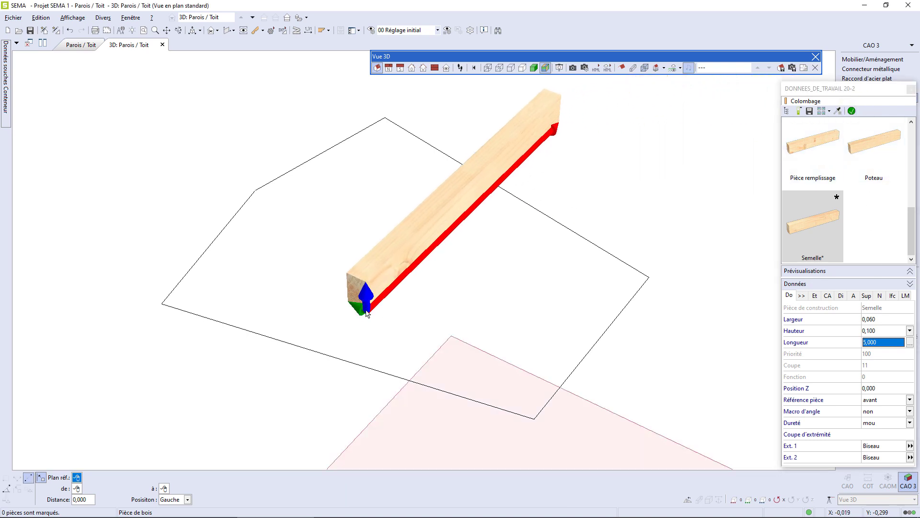
# Place the first sill along a 1.020 side of the outline, with its top face level with the outline.
pyautogui.click(167, 305)
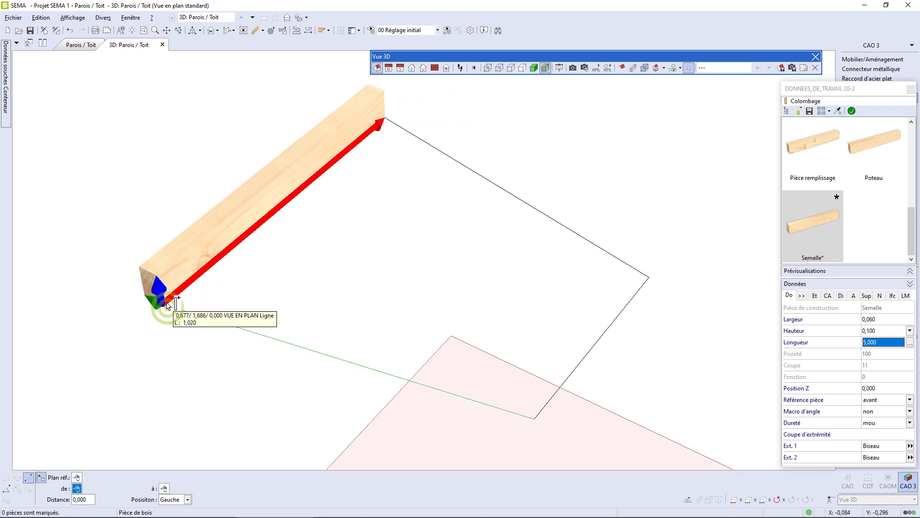
pyautogui.click(534, 419)
pyautogui.click(535, 420)
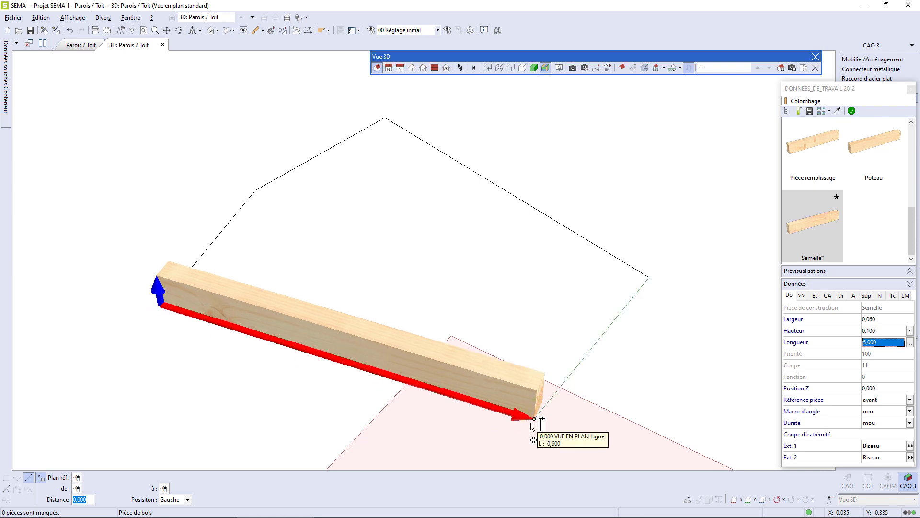
pyautogui.click(533, 420)
pyautogui.click(763, 501)
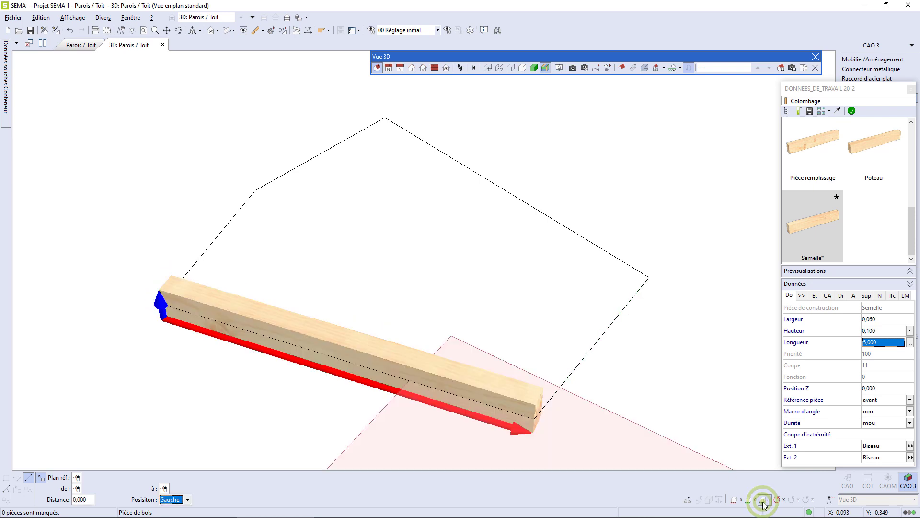
pyautogui.click(762, 501)
pyautogui.press('Return')
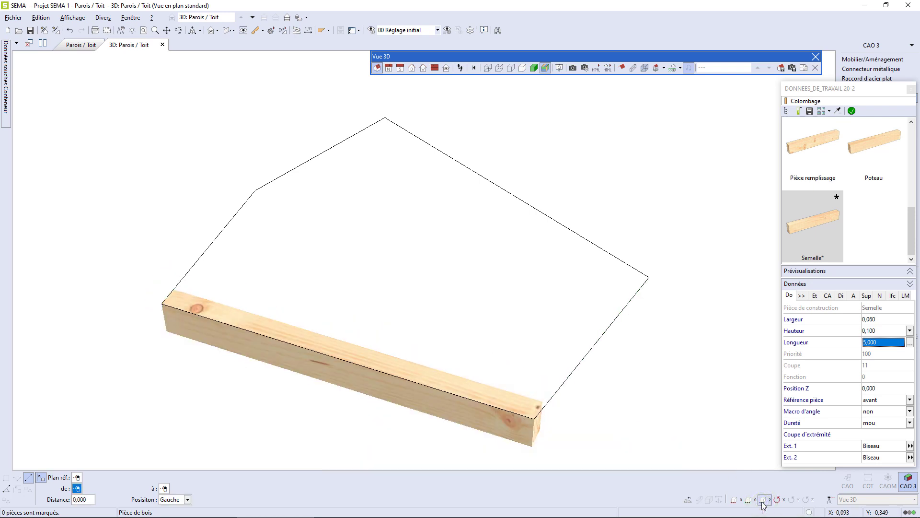
# Place two more sills along the 0.600 base edge and the opposite 1.020 side of the outline.
pyautogui.click(543, 419)
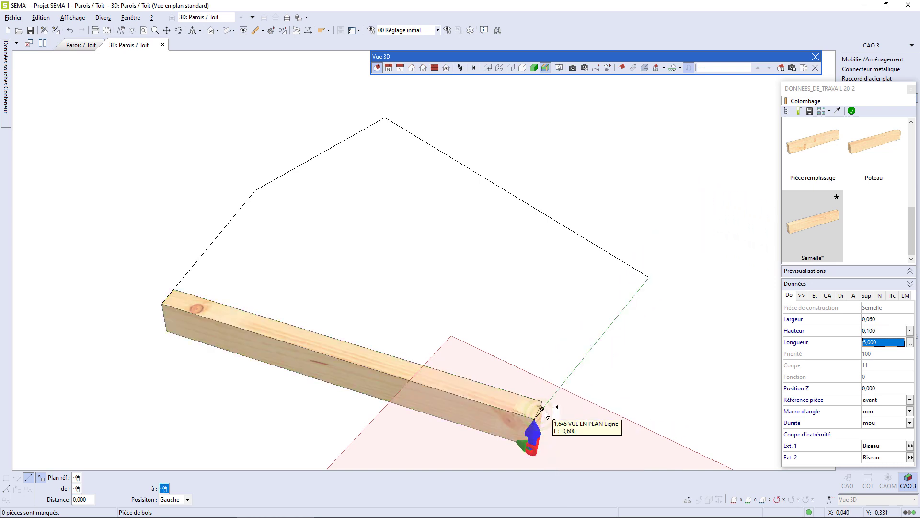
pyautogui.click(647, 280)
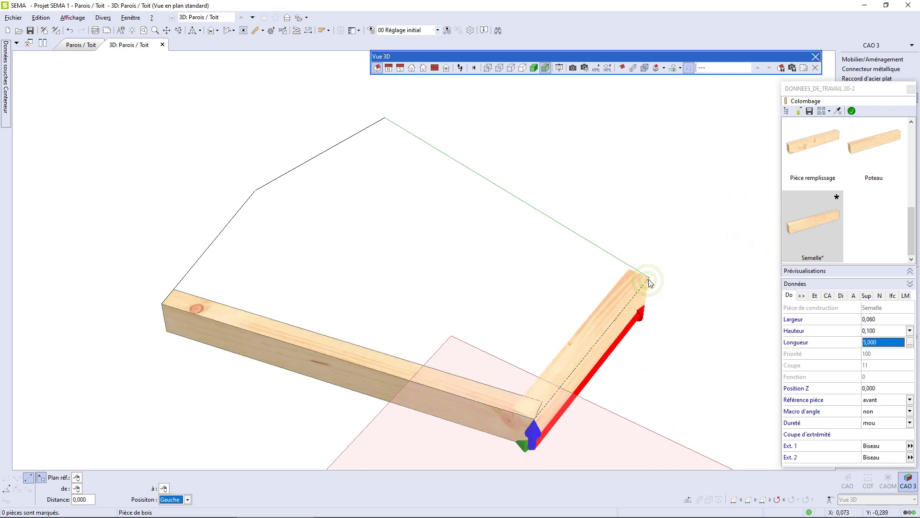
pyautogui.press('Return')
pyautogui.click(648, 280)
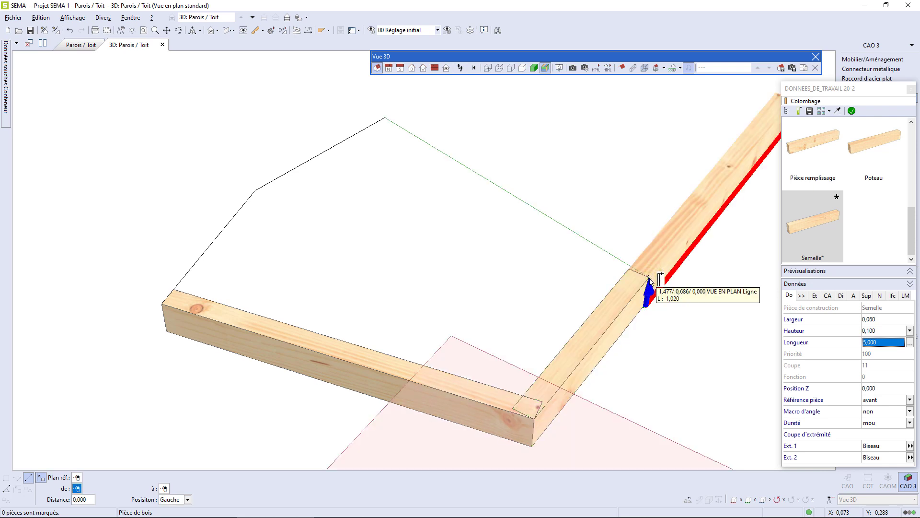
pyautogui.click(384, 120)
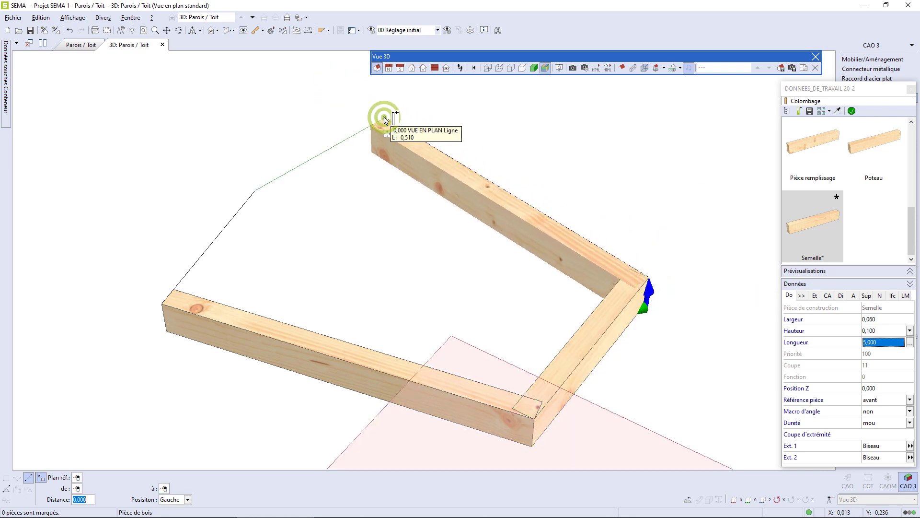
pyautogui.press('Return')
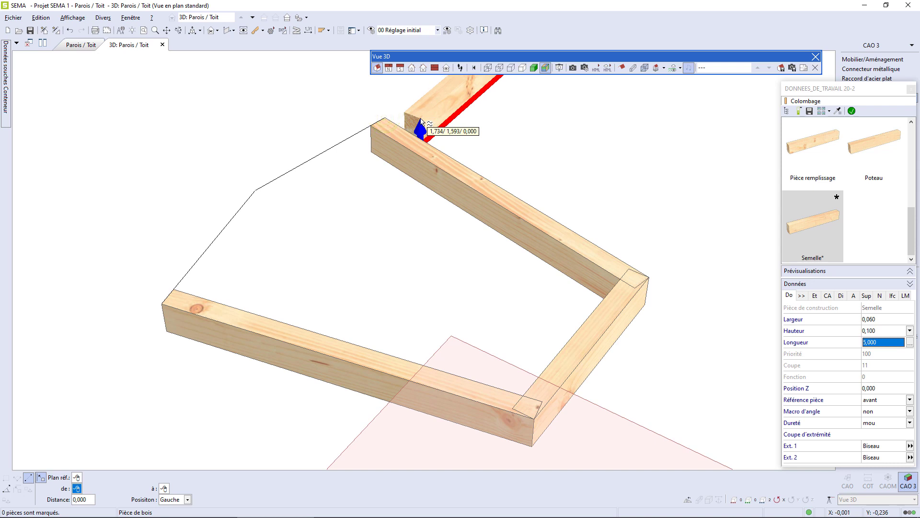
pyautogui.press('Escape')
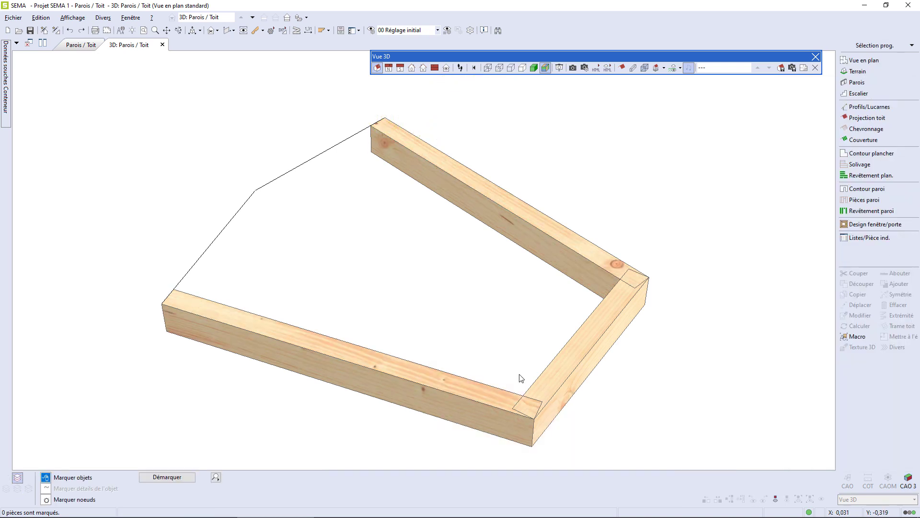
# Cut both long sills against the outer face of the short sill using the Demi-queue d'aronde d'angle joint from Mi-bois type enfourchement.
pyautogui.click(486, 406)
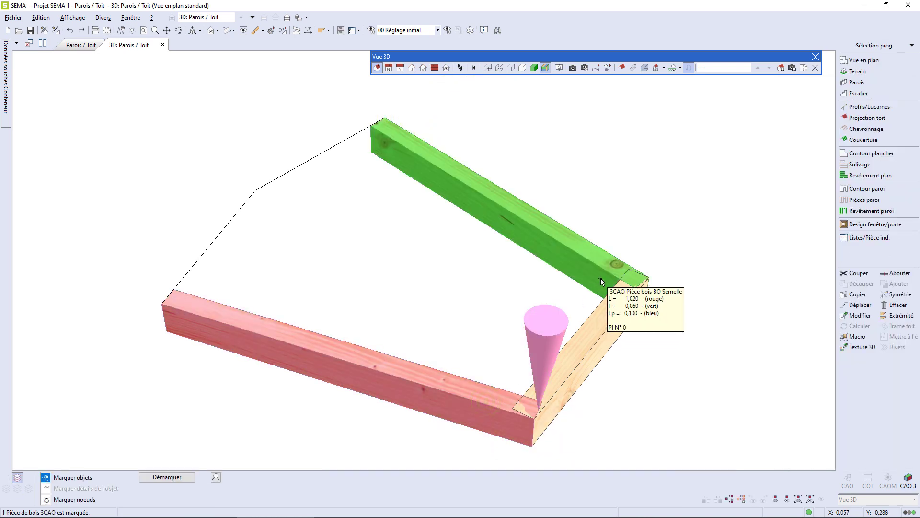
pyautogui.click(600, 278)
pyautogui.click(855, 272)
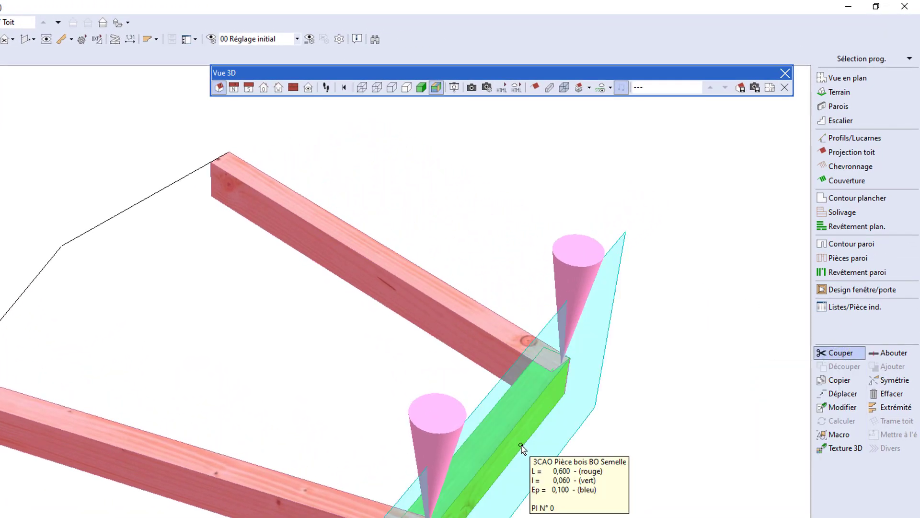
pyautogui.click(514, 442)
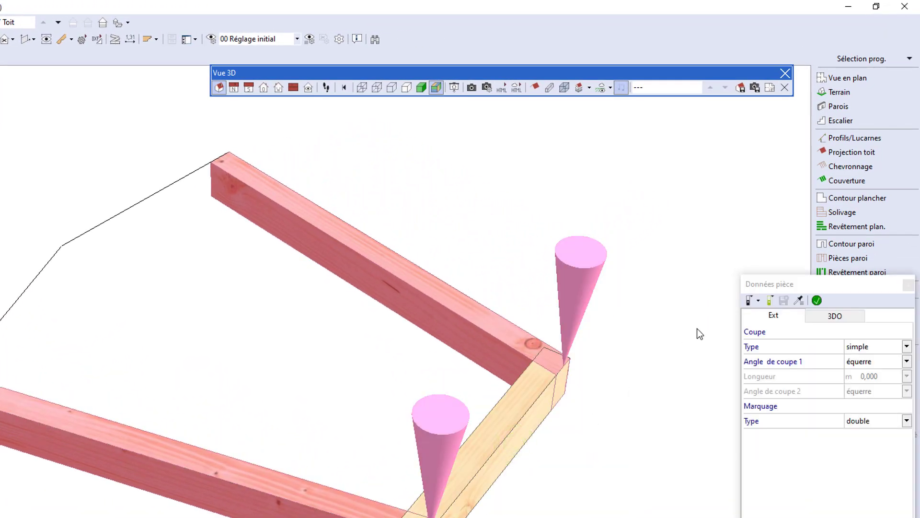
pyautogui.click(751, 307)
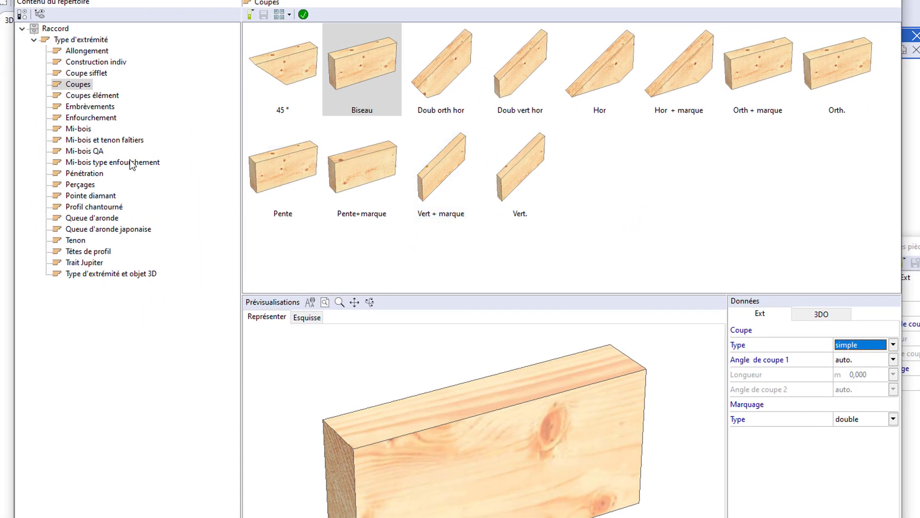
pyautogui.click(128, 162)
pyautogui.click(287, 86)
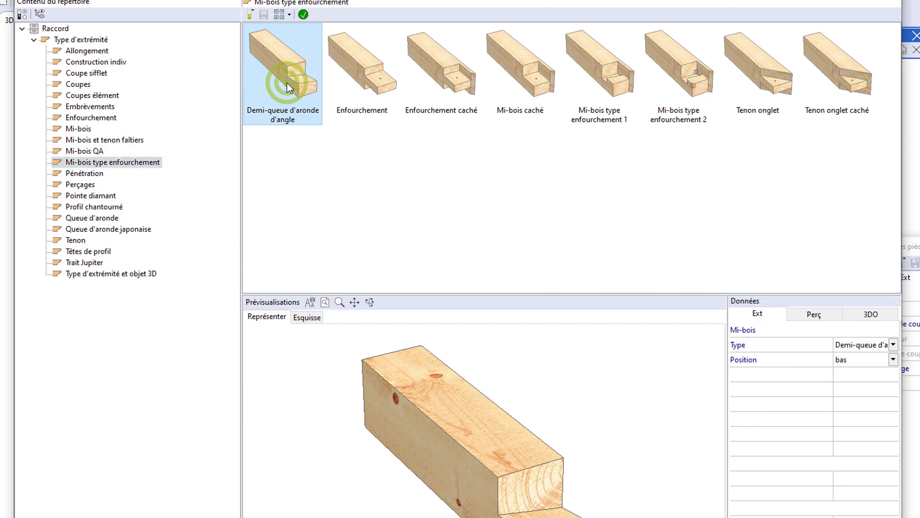
pyautogui.click(302, 14)
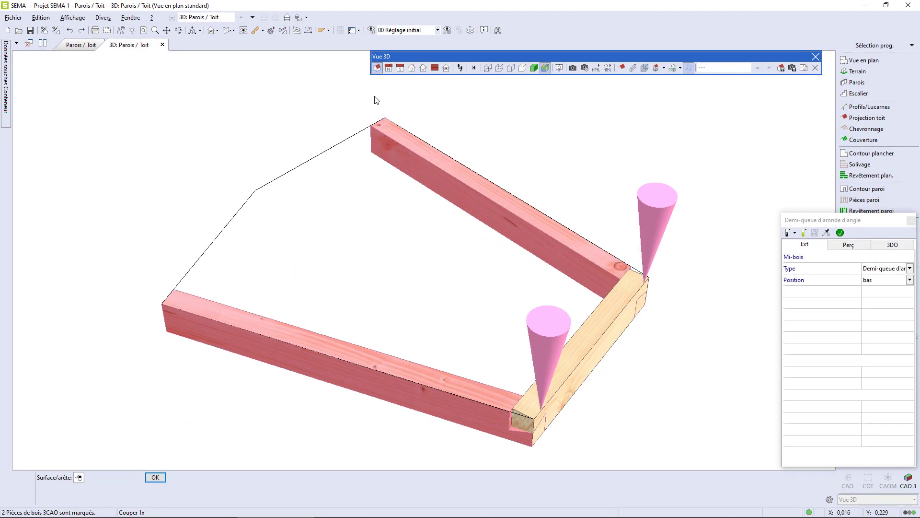
# Set the corner half-dovetail joint's position to haut and apply the cut to both long sills.
pyautogui.click(869, 283)
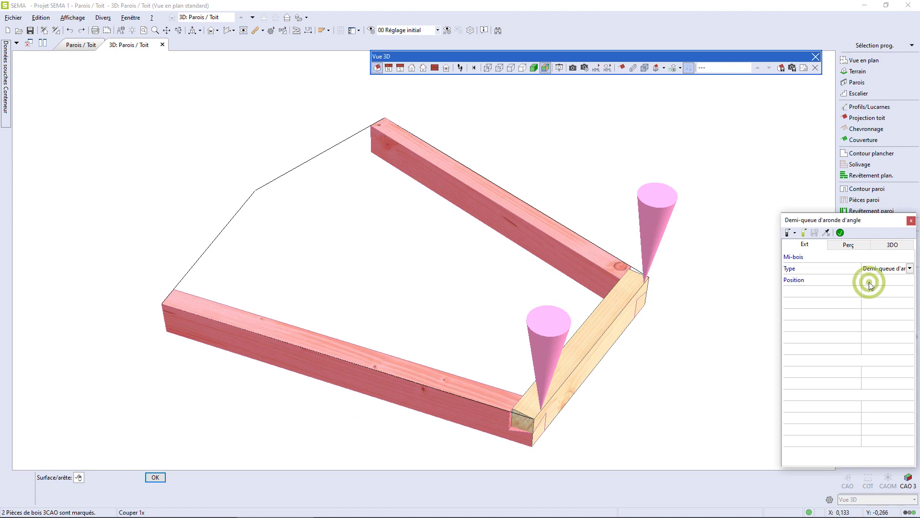
pyautogui.click(879, 298)
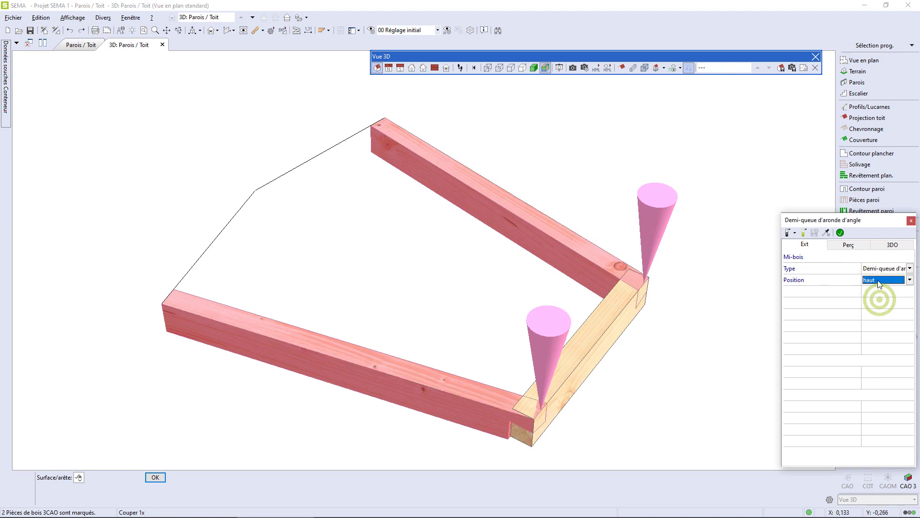
pyautogui.click(841, 233)
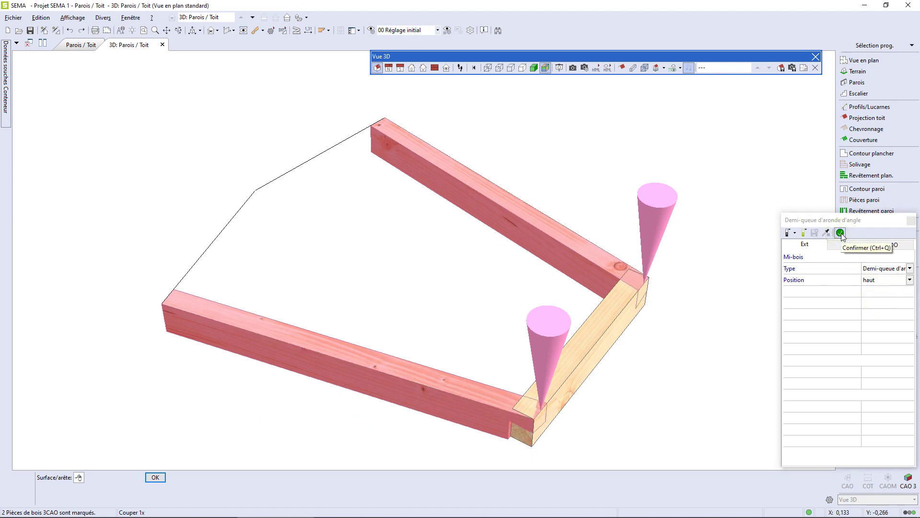
pyautogui.click(155, 478)
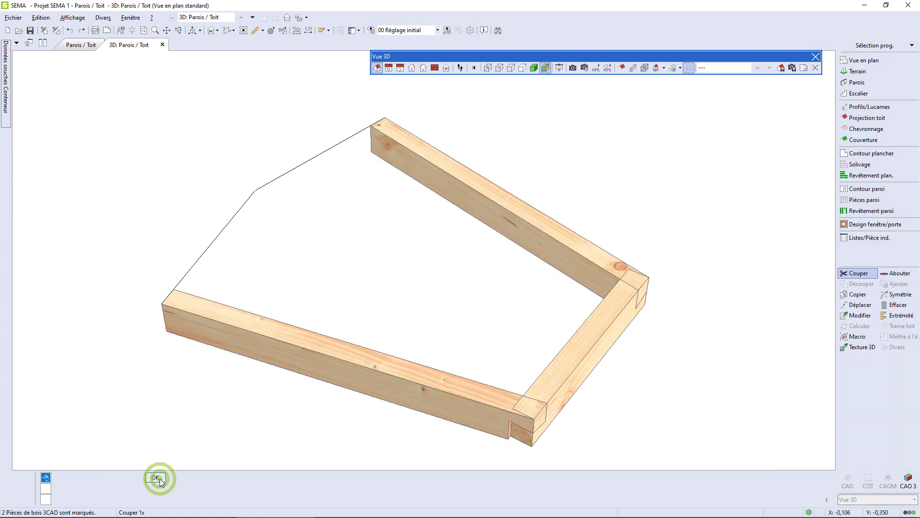
# Cut one end of the short sill against the adjoining long sill's outer face using Demi-queue d'aronde d'angle (Tenon), position bas.
pyautogui.click(525, 446)
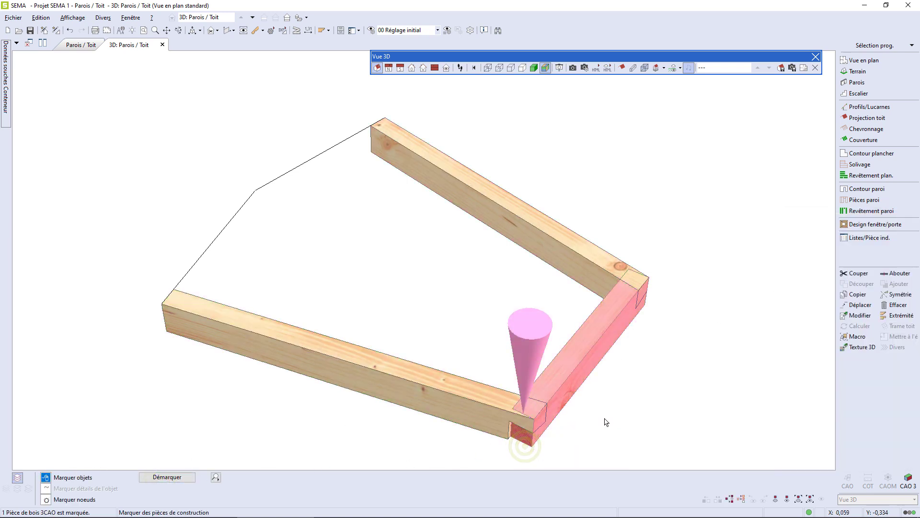
pyautogui.rightClick(844, 277)
pyautogui.click(833, 284)
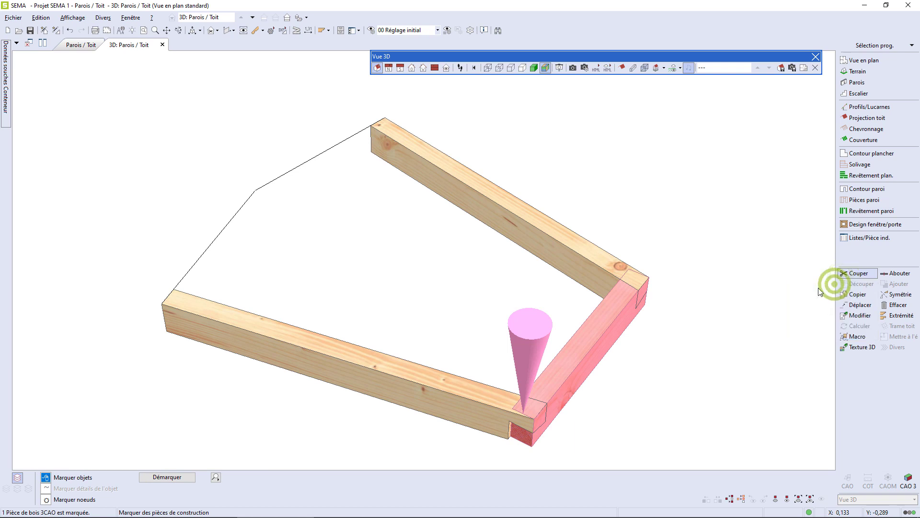
pyautogui.click(481, 415)
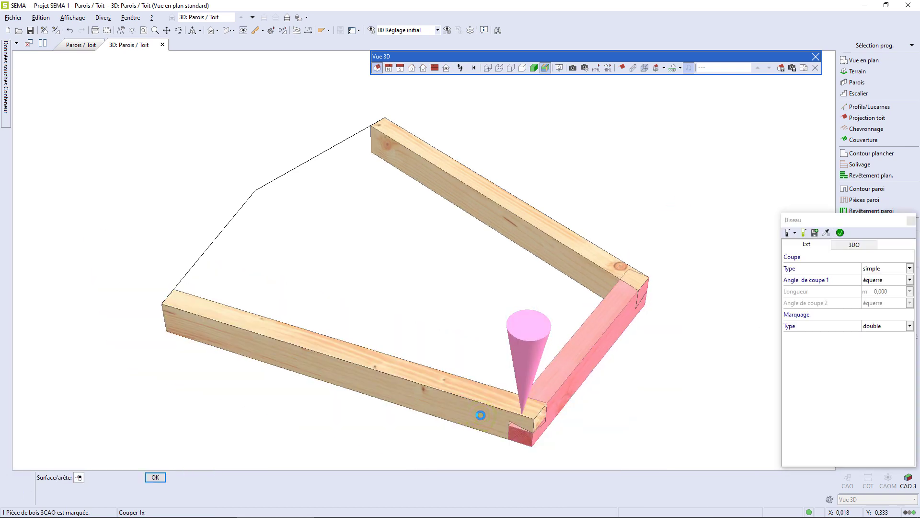
pyautogui.click(798, 234)
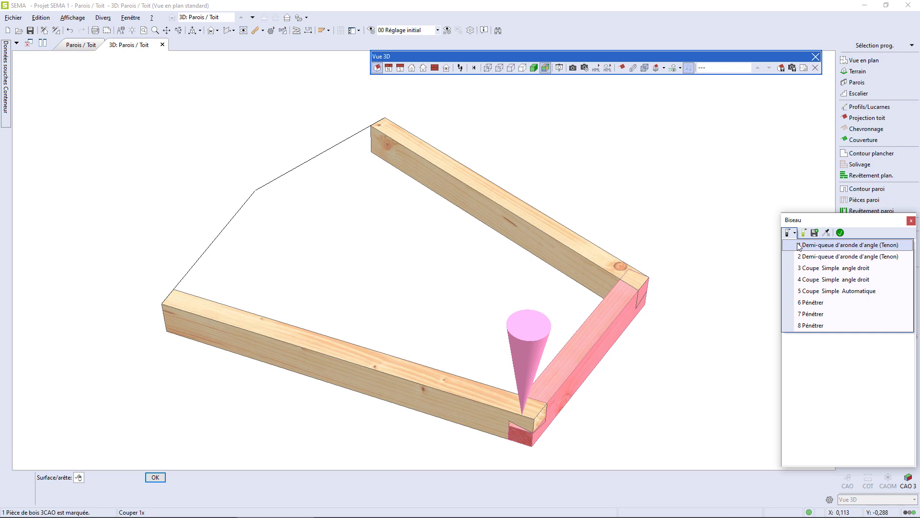
pyautogui.click(799, 245)
pyautogui.click(875, 281)
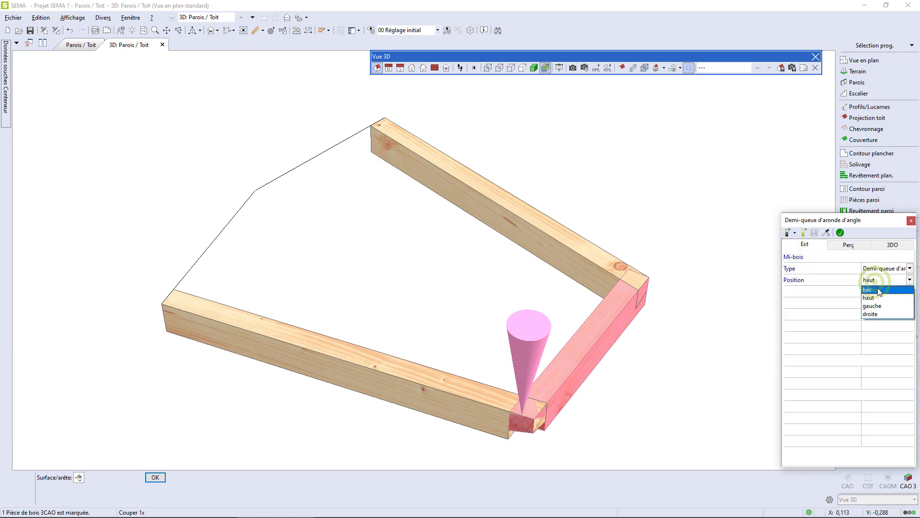
pyautogui.click(880, 290)
pyautogui.click(840, 233)
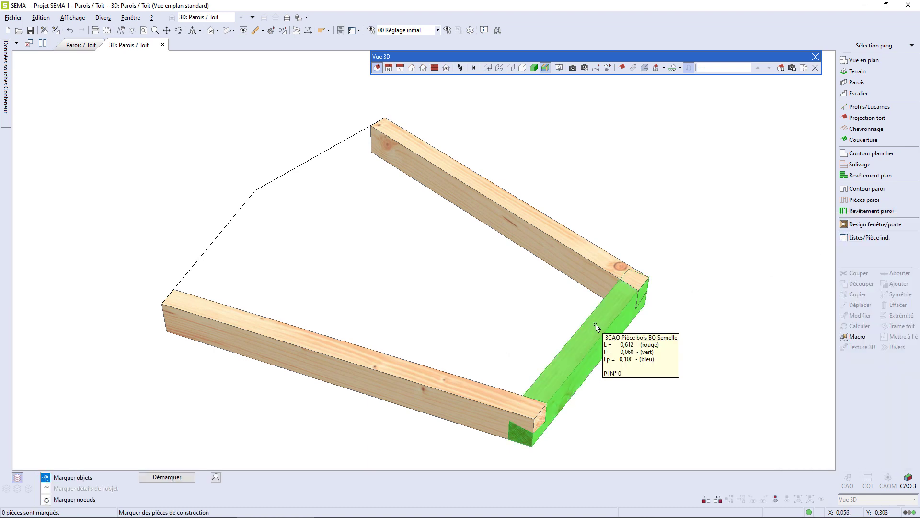
# Cut the short sill's other end against the opposite long sill's outer face with the last used Demi-queue d'aronde d'angle (Tenon) joint.
pyautogui.moveTo(596, 327); pyautogui.dragTo(404, 302, button='middle')
pyautogui.click(571, 346)
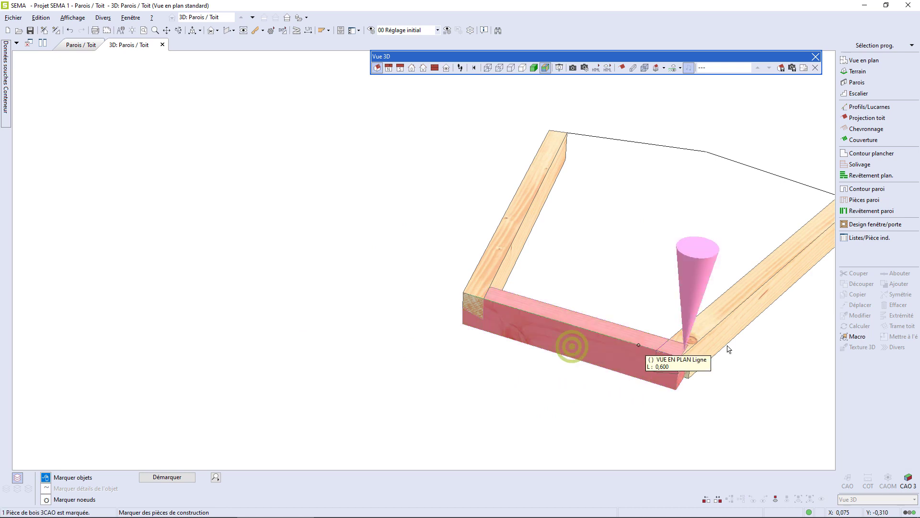
pyautogui.click(858, 277)
pyautogui.click(840, 287)
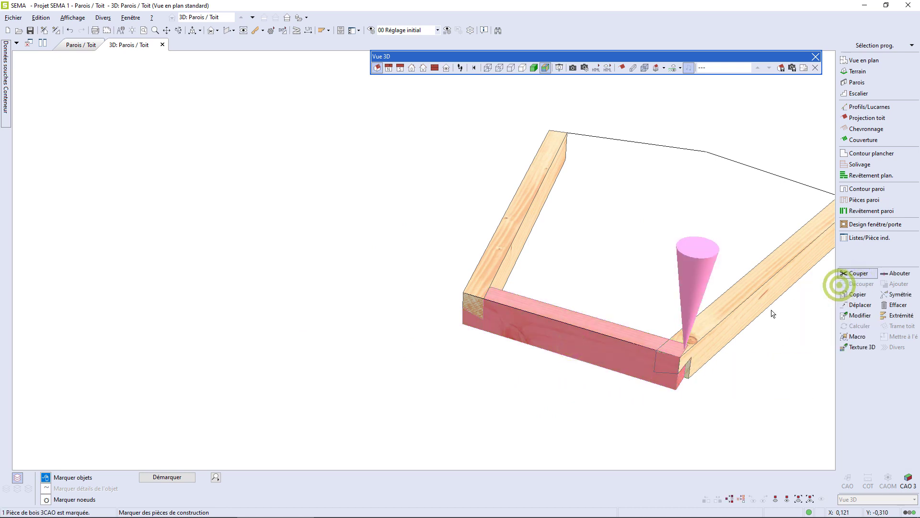
pyautogui.click(735, 331)
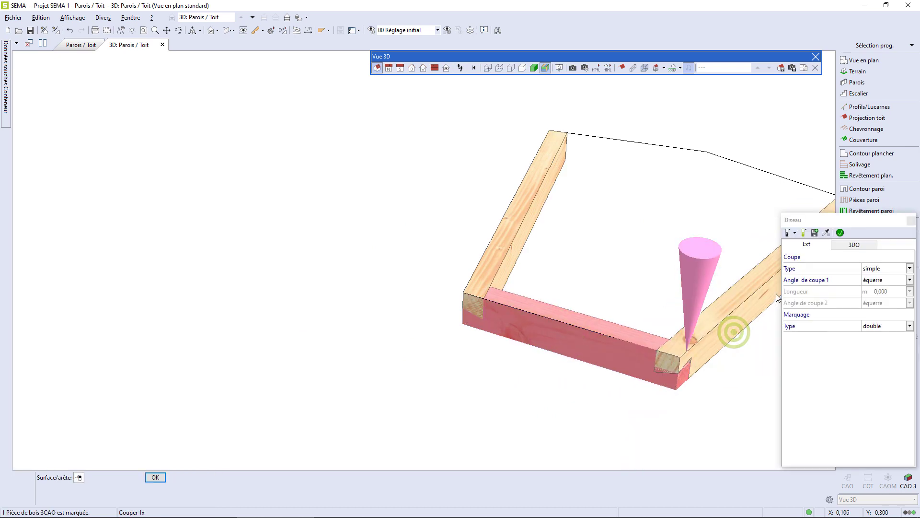
pyautogui.click(794, 234)
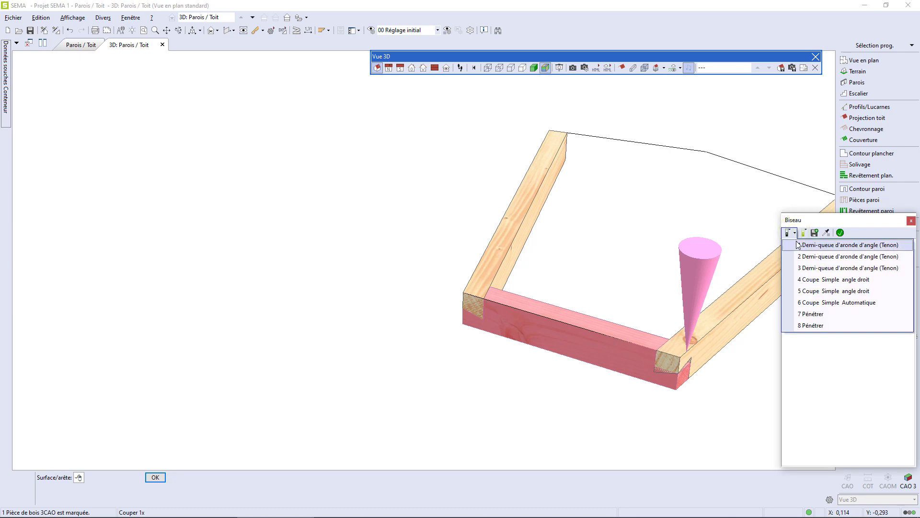
pyautogui.click(797, 245)
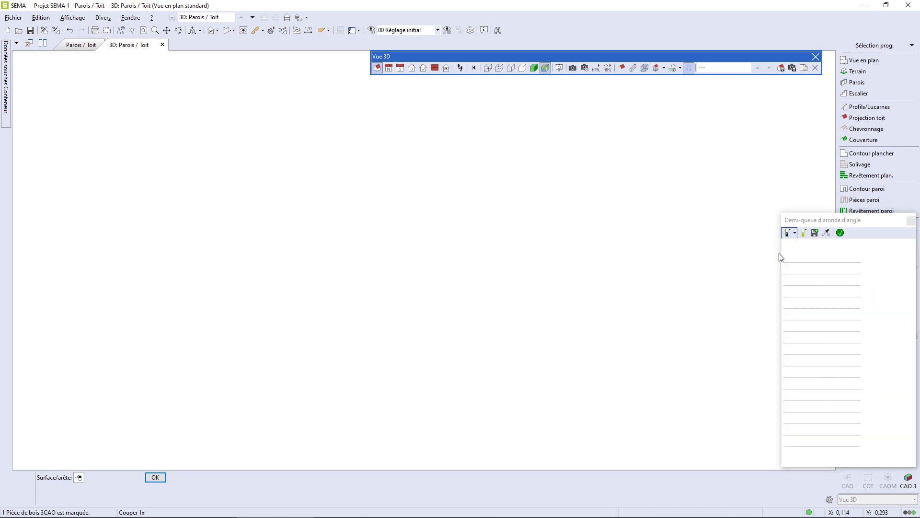
pyautogui.rightClick(745, 280)
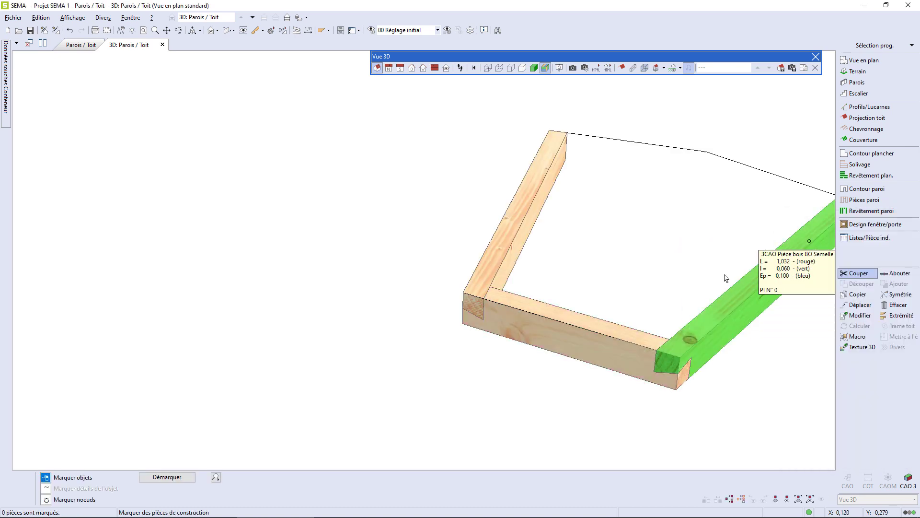
pyautogui.scroll(-3, 599, 369)
pyautogui.moveTo(563, 380); pyautogui.dragTo(684, 338, button='middle')
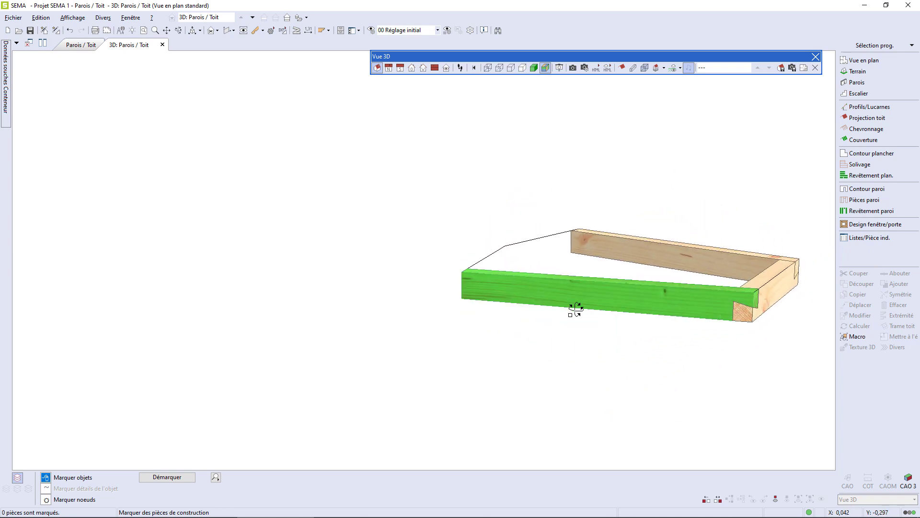
pyautogui.moveTo(575, 309); pyautogui.dragTo(623, 311, button='middle')
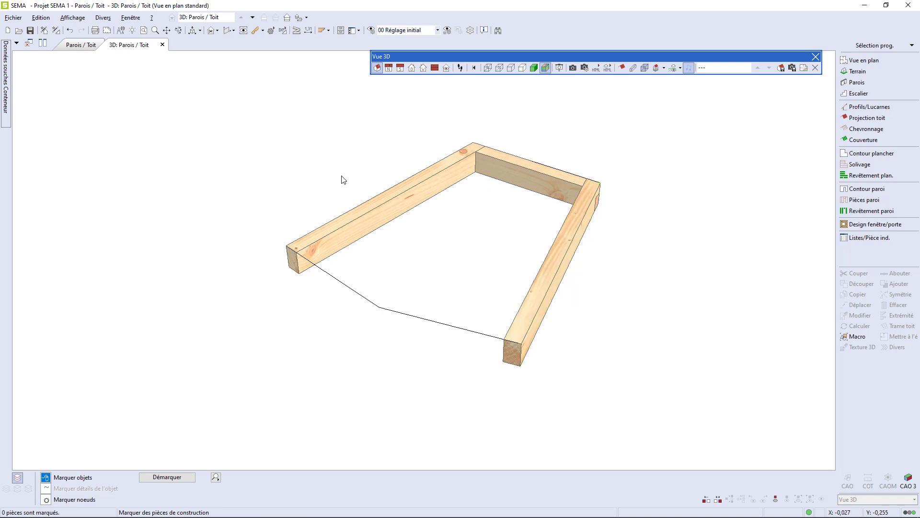
# In the plan, create a vertical section along the outline's upper-left edge, 0.510 long and -1.020 deep down to the sill corner, viewed toward that edge.
pyautogui.click(76, 46)
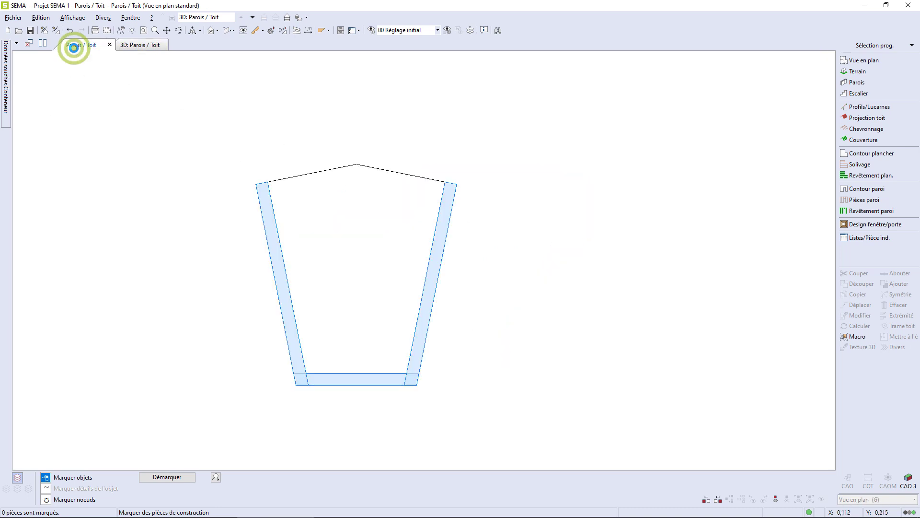
pyautogui.click(211, 32)
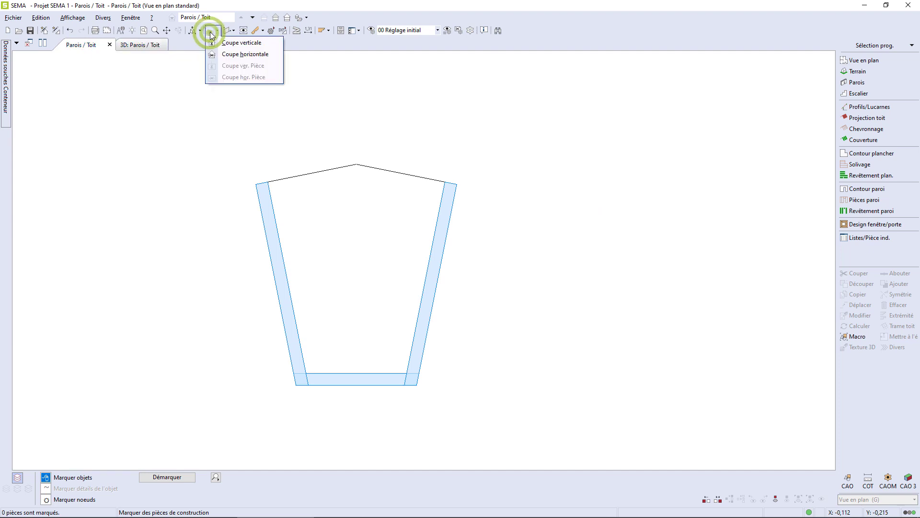
pyautogui.click(215, 42)
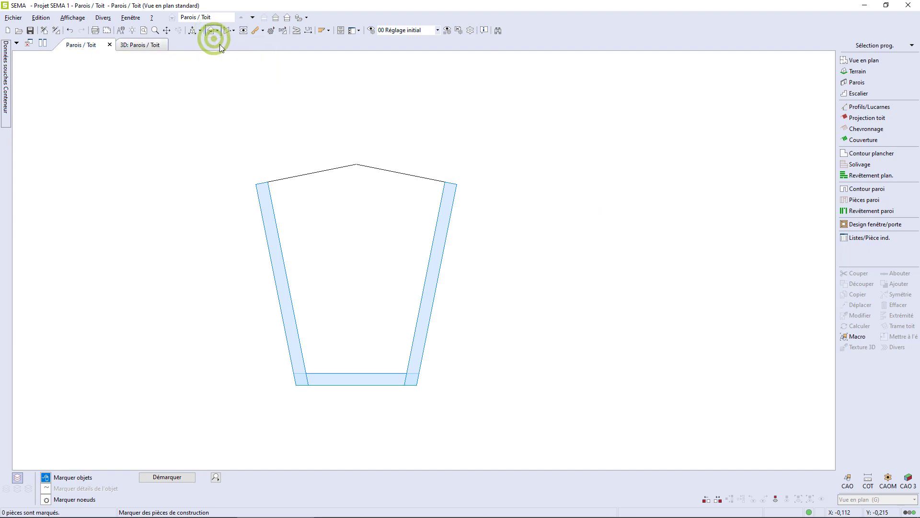
pyautogui.click(255, 184)
pyautogui.click(312, 177)
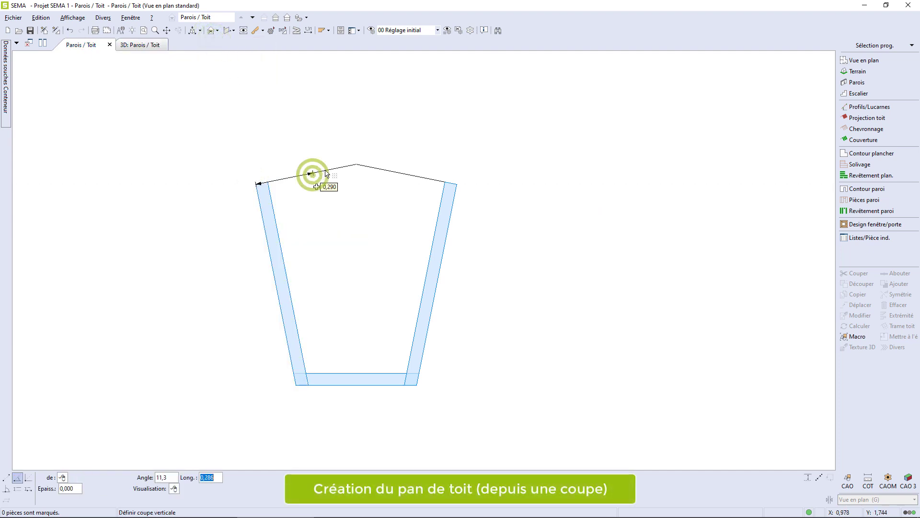
pyautogui.click(354, 165)
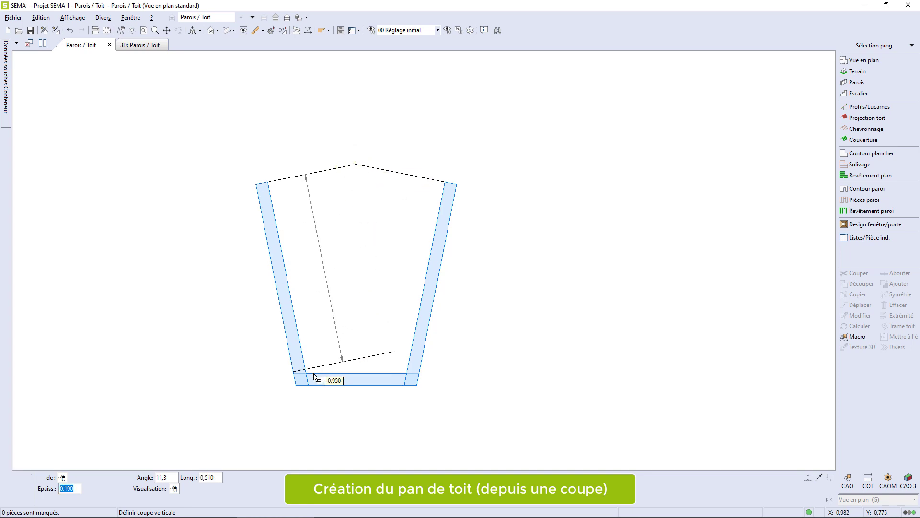
pyautogui.click(297, 385)
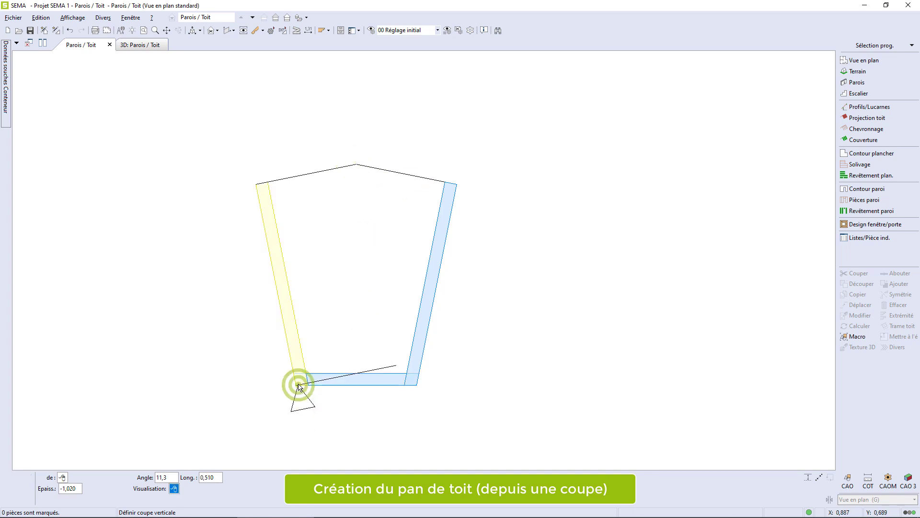
pyautogui.click(289, 173)
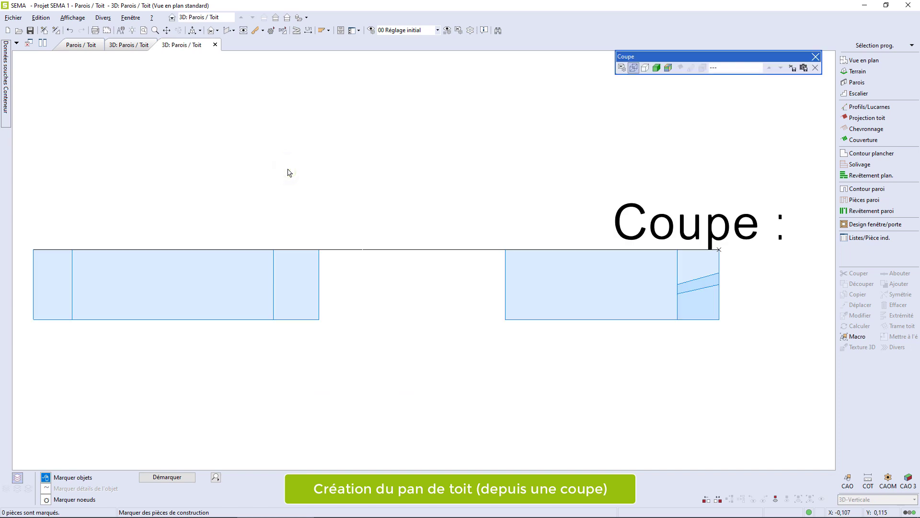
# Create a rectangular roof plane from the section's origin point at an angle of -45° and a length of -0.850, and show it in 3D.
pyautogui.scroll(-3, 316, 357)
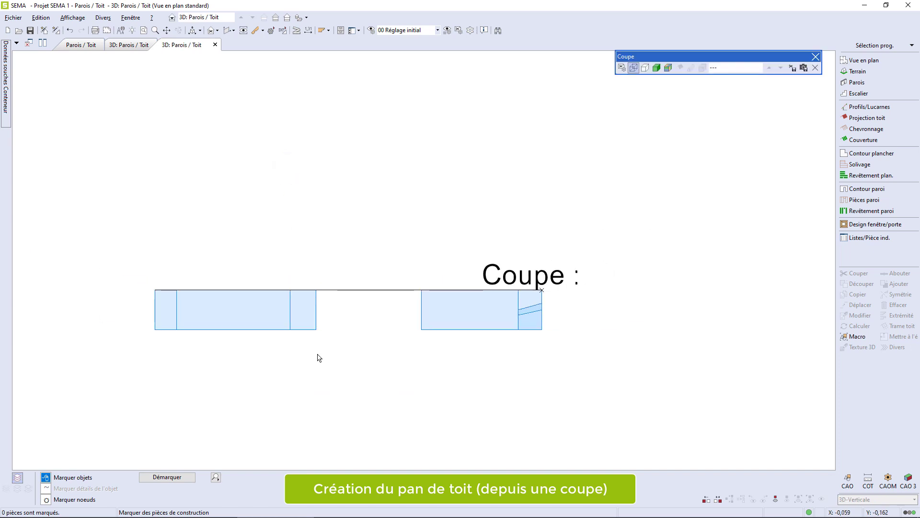
pyautogui.click(863, 123)
pyautogui.click(850, 118)
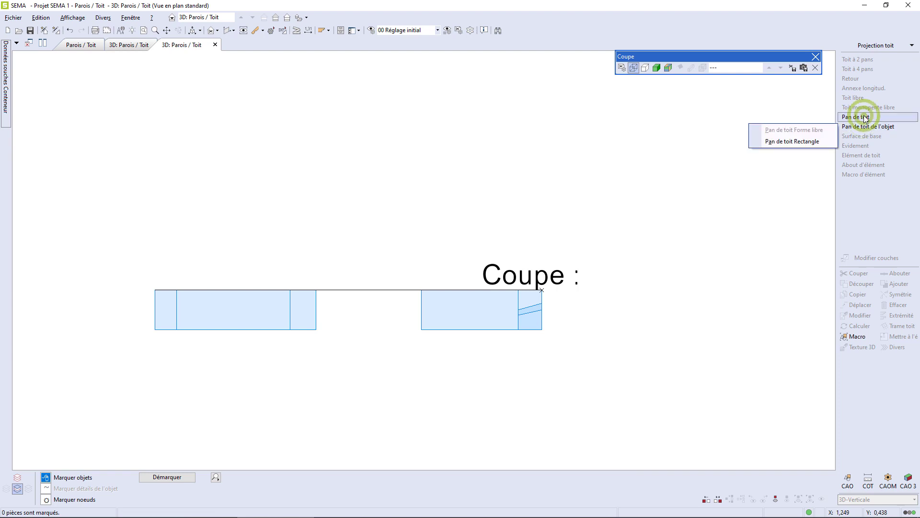
pyautogui.click(808, 140)
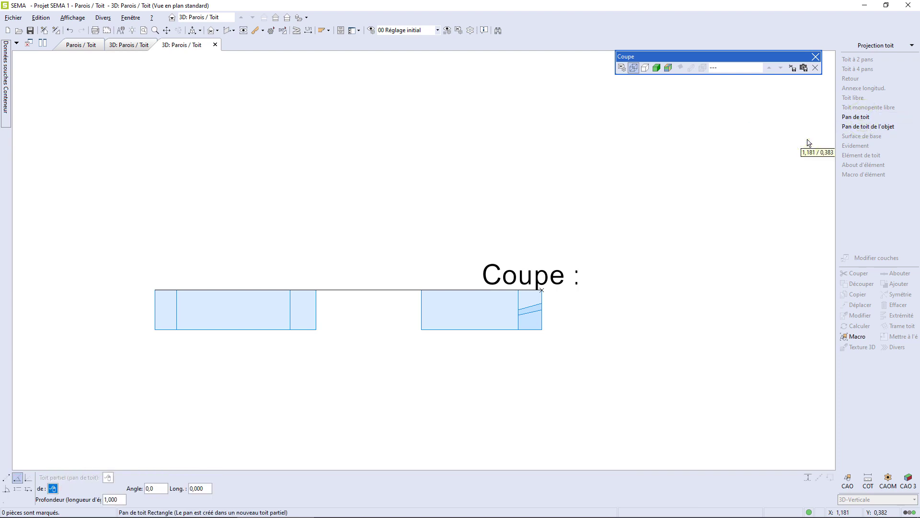
pyautogui.click(17, 479)
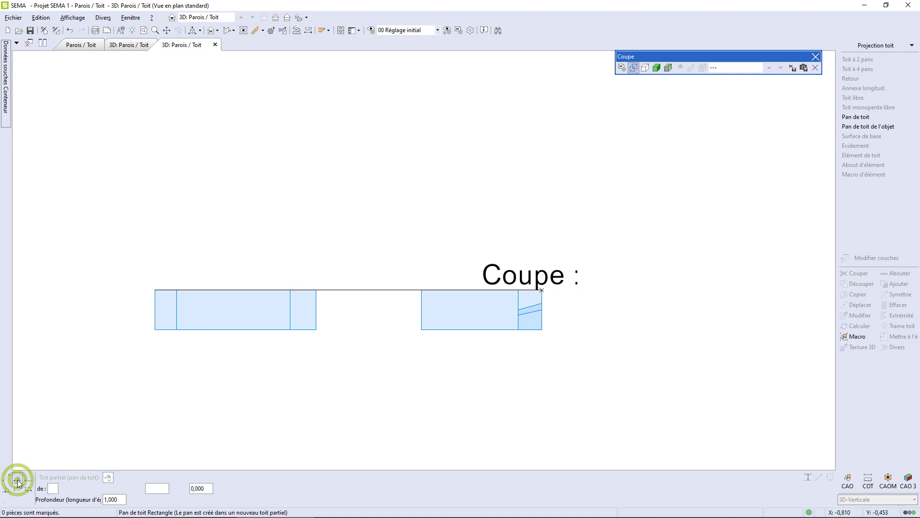
pyautogui.click(542, 290)
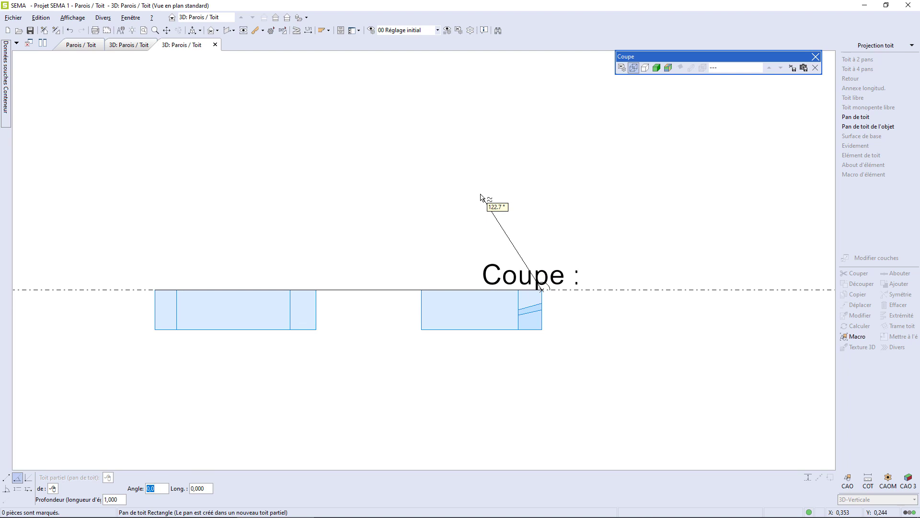
pyautogui.write('-45')
pyautogui.press('Tab')
pyautogui.click(242, 121)
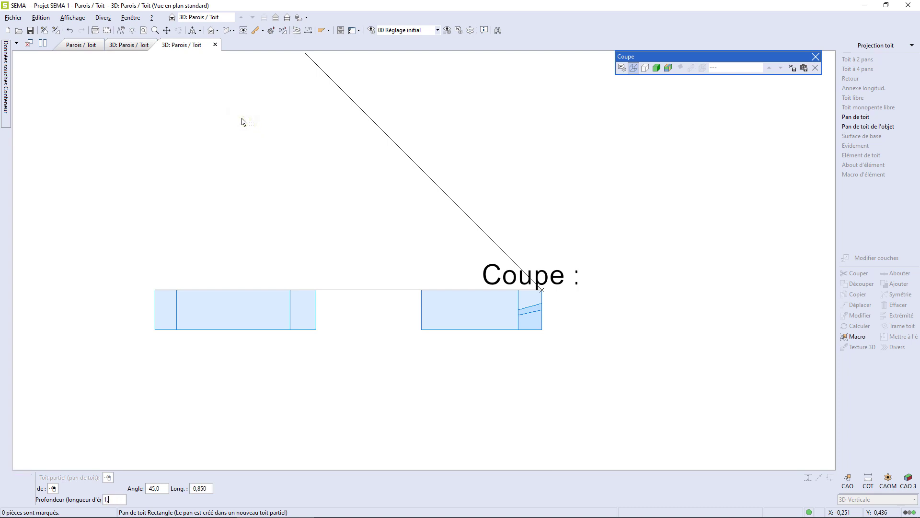
pyautogui.press('Return')
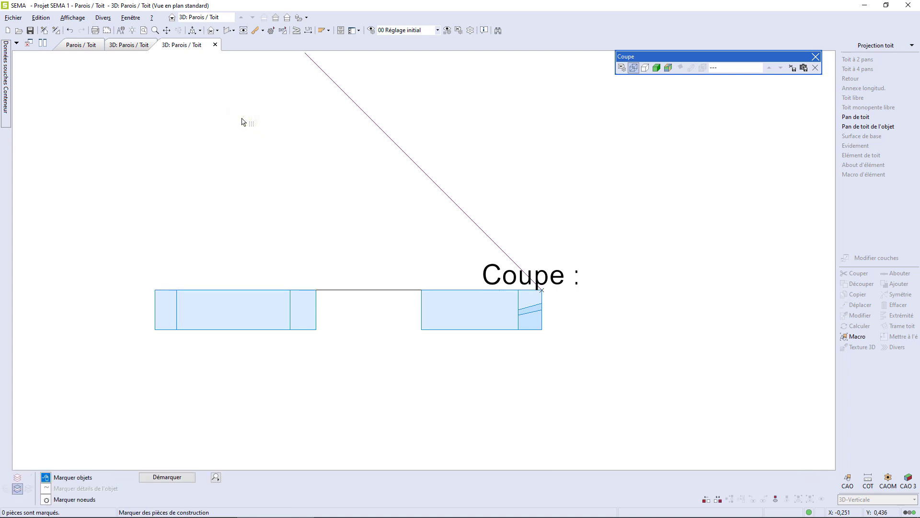
pyautogui.scroll(-3, 242, 121)
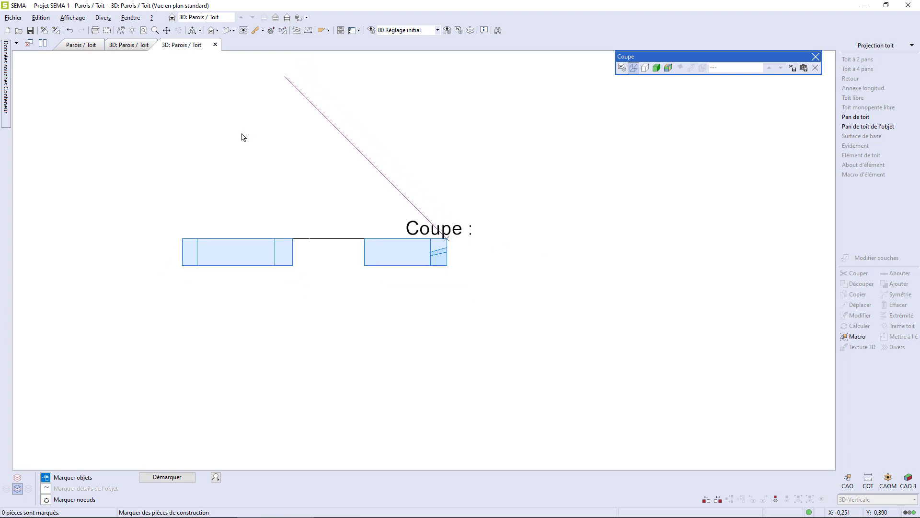
pyautogui.click(129, 46)
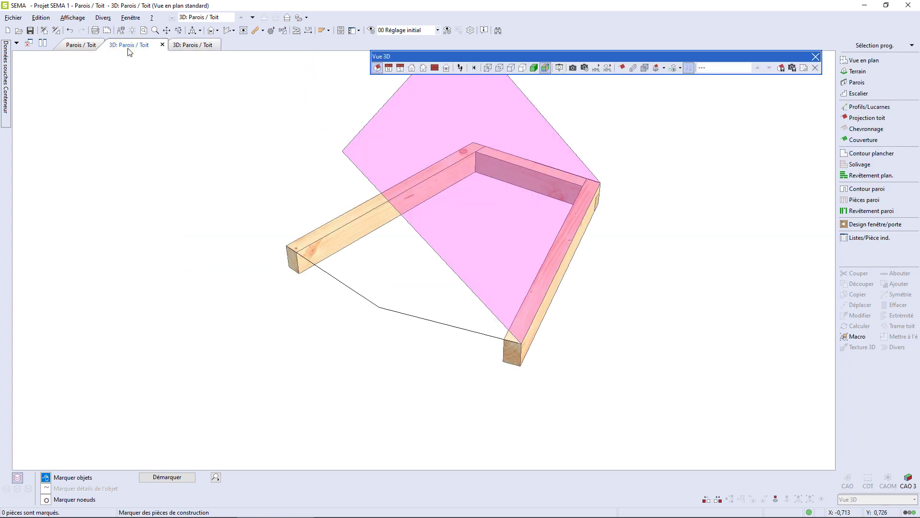
# Return to the plan view and focus on the roof plane's lower edge at the short sill.
pyautogui.click(79, 47)
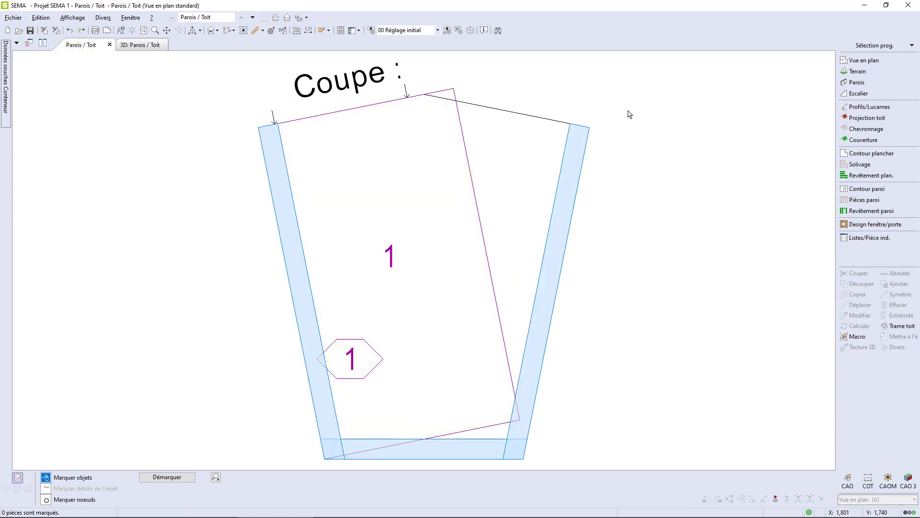
pyautogui.scroll(-1, 628, 113)
pyautogui.scroll(2, 462, 323)
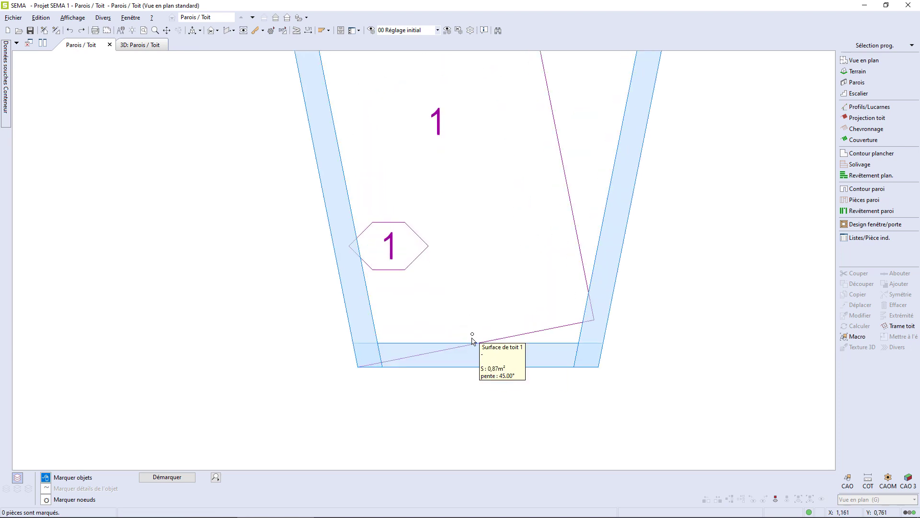
pyautogui.scroll(2, 469, 335)
pyautogui.click(361, 370)
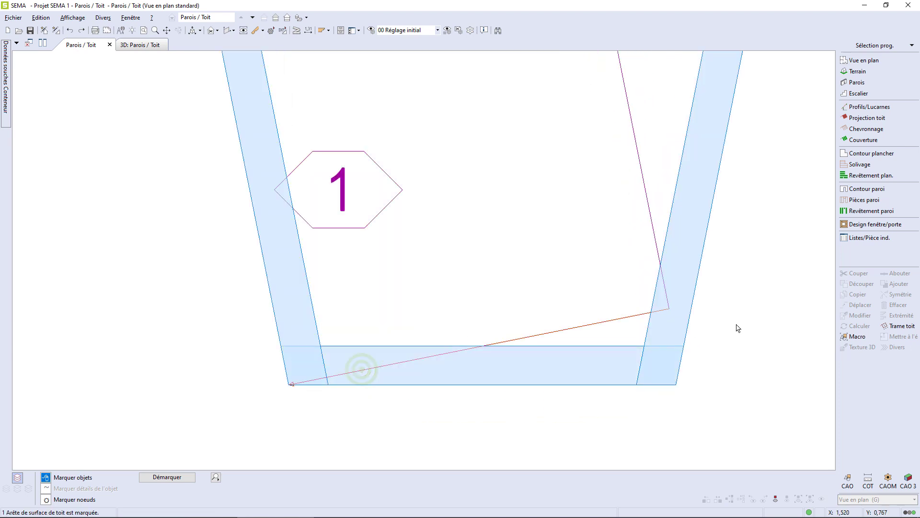
pyautogui.click(865, 305)
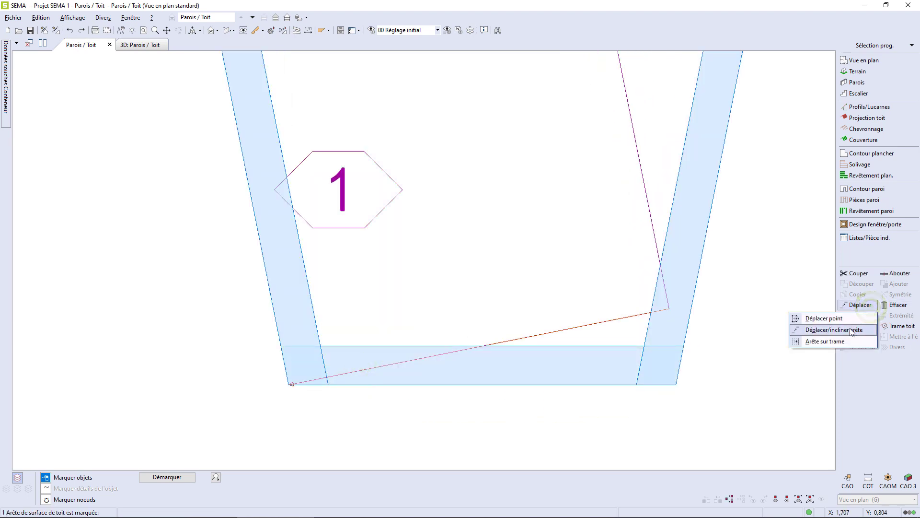
pyautogui.click(850, 331)
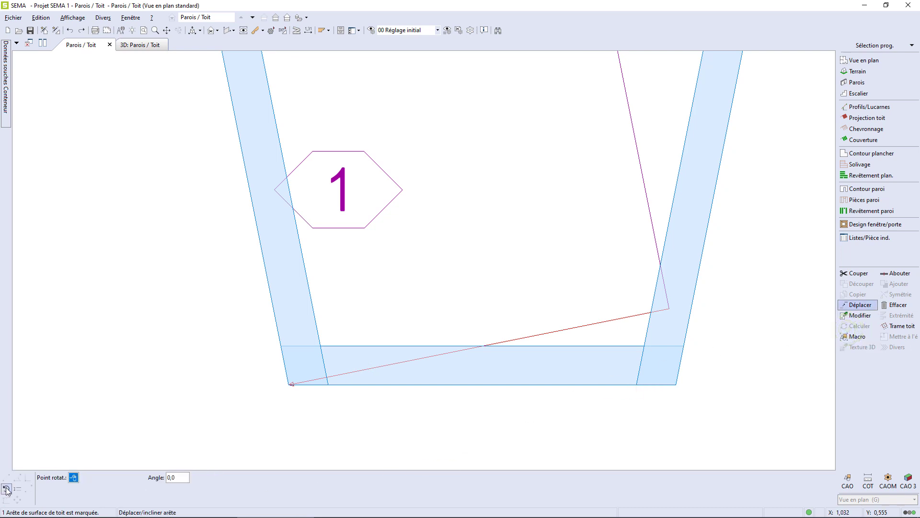
pyautogui.click(17, 489)
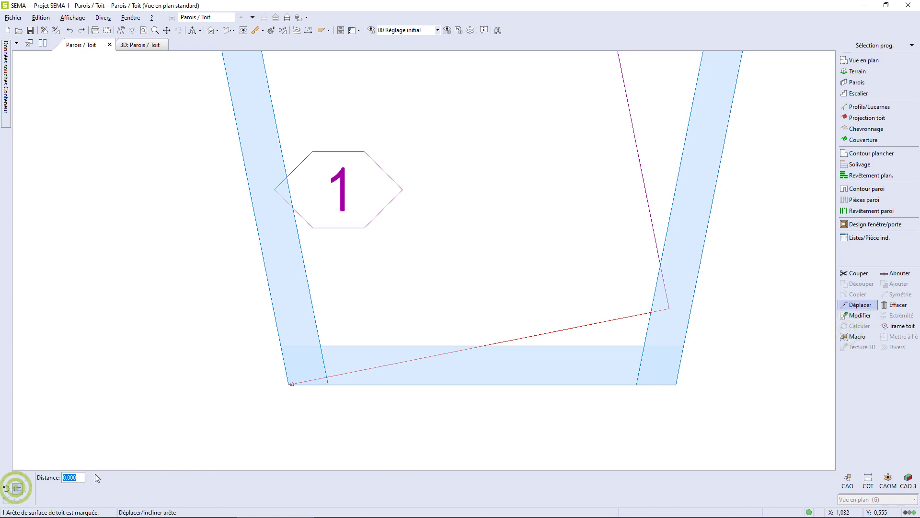
pyautogui.click(289, 384)
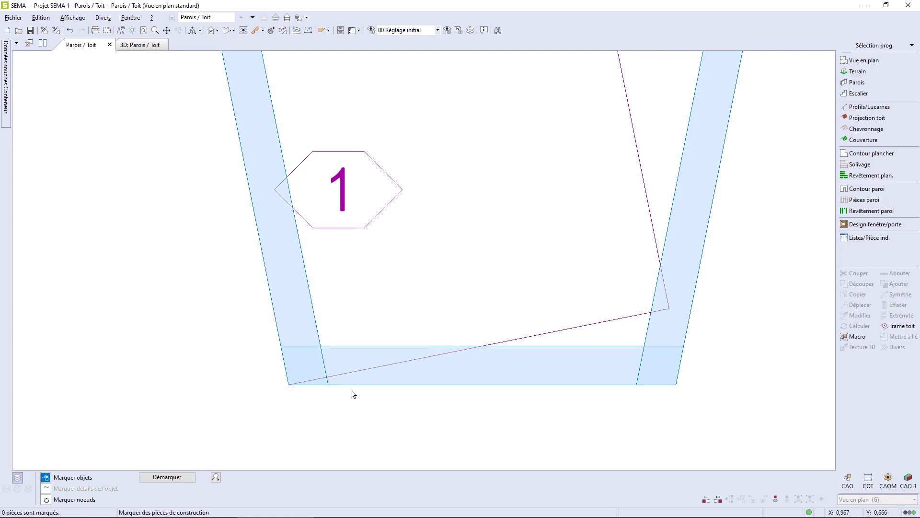
# Rotate the roof plane's lower edge about its corner on the outline until it aligns with the short sill's outer face.
pyautogui.click(361, 369)
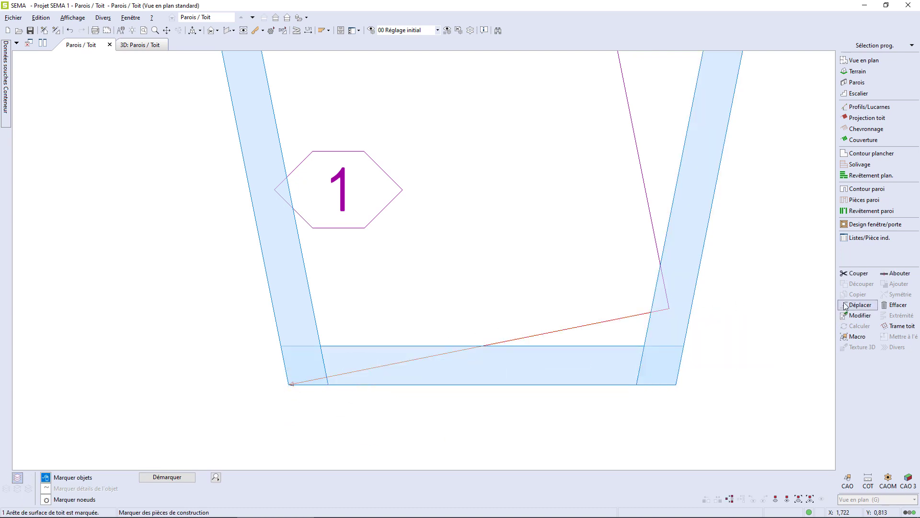
pyautogui.click(846, 305)
pyautogui.click(853, 332)
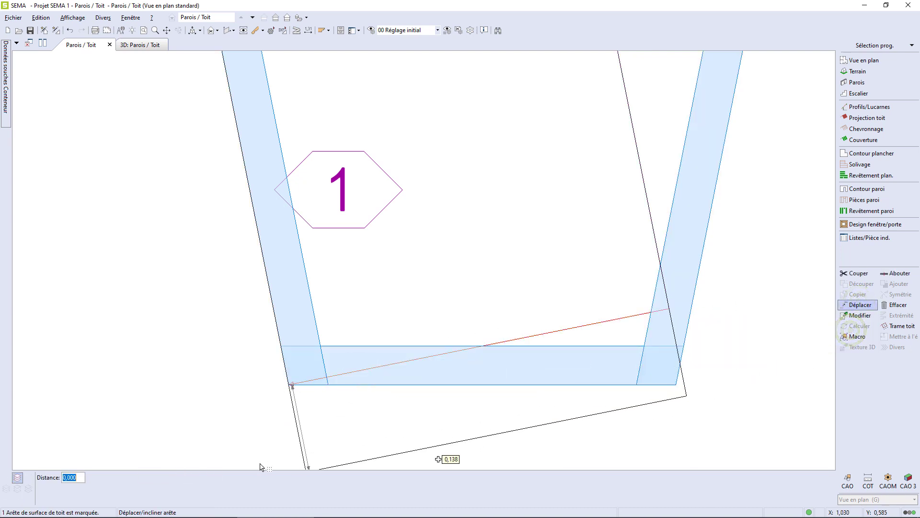
pyautogui.click(6, 489)
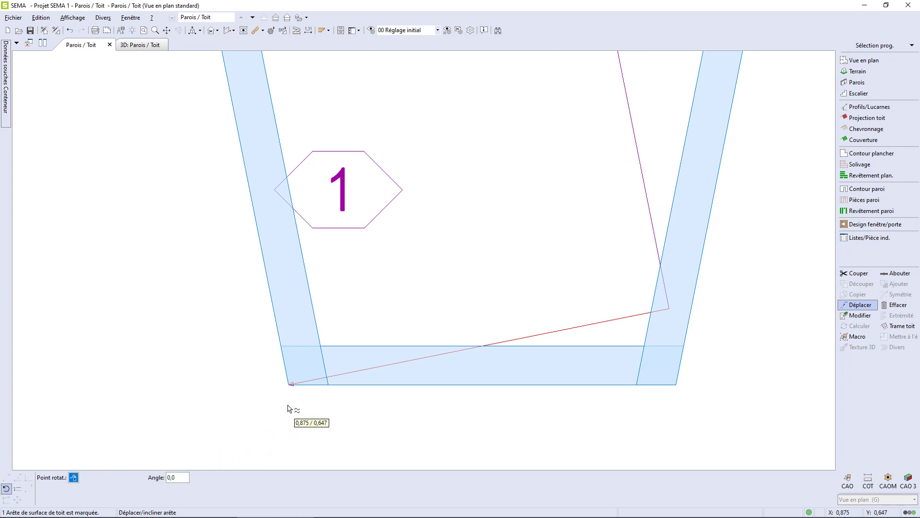
pyautogui.click(289, 385)
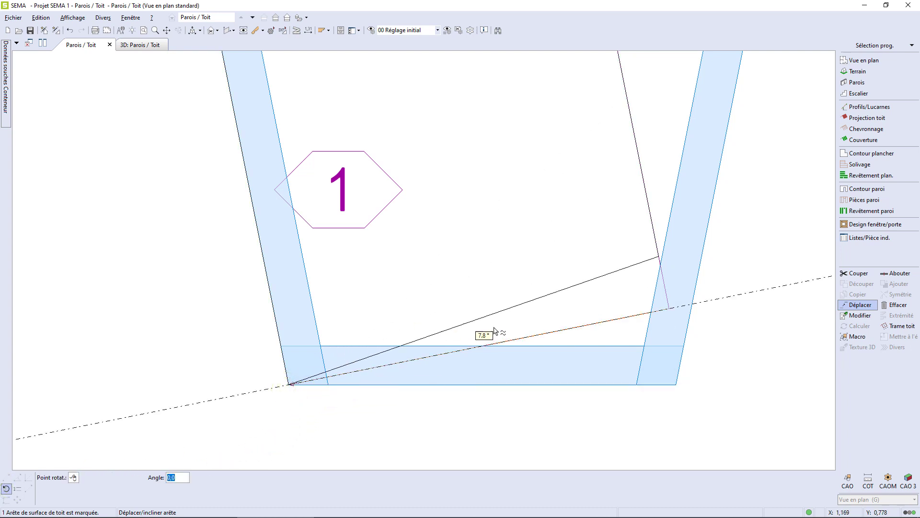
pyautogui.click(550, 387)
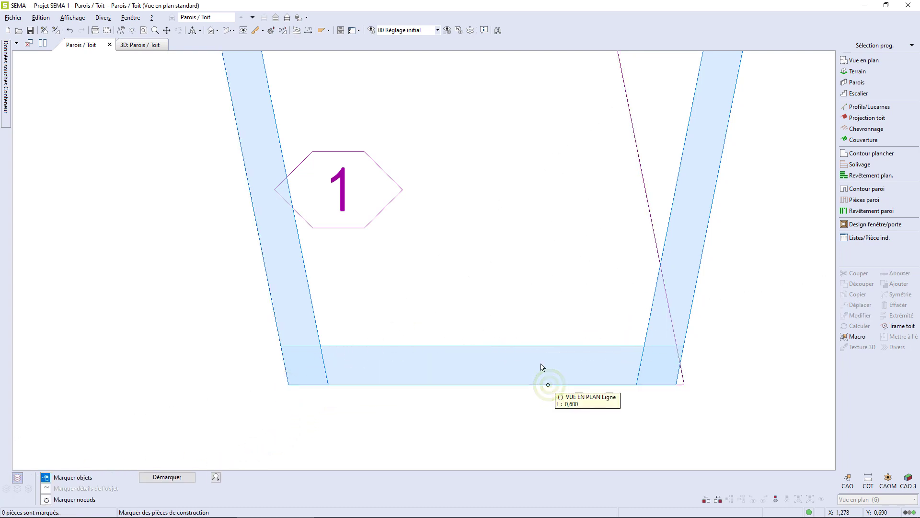
# Cut the roof plane back to the outline's centre line with a box starting at the short sill's outer midpoint, at 90° and 1.450 long.
pyautogui.scroll(-3, 577, 452)
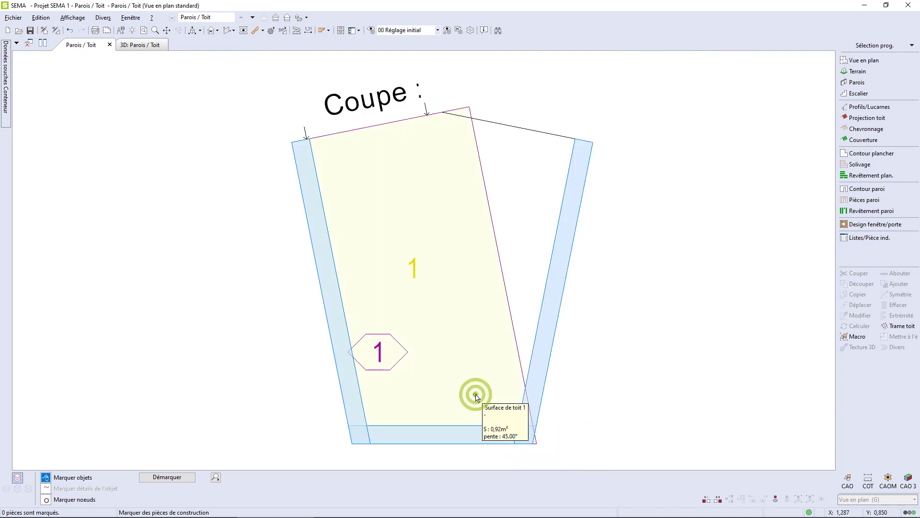
pyautogui.click(475, 396)
pyautogui.rightClick(695, 359)
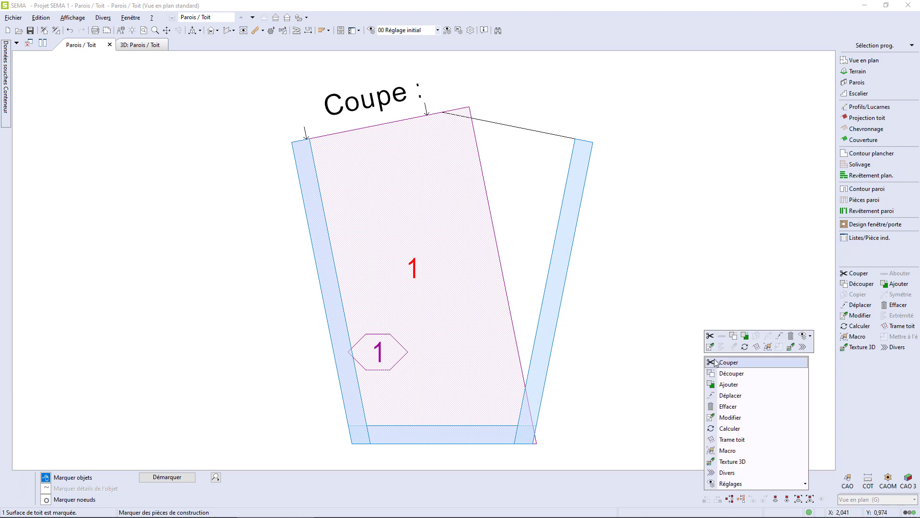
pyautogui.click(721, 372)
pyautogui.click(722, 372)
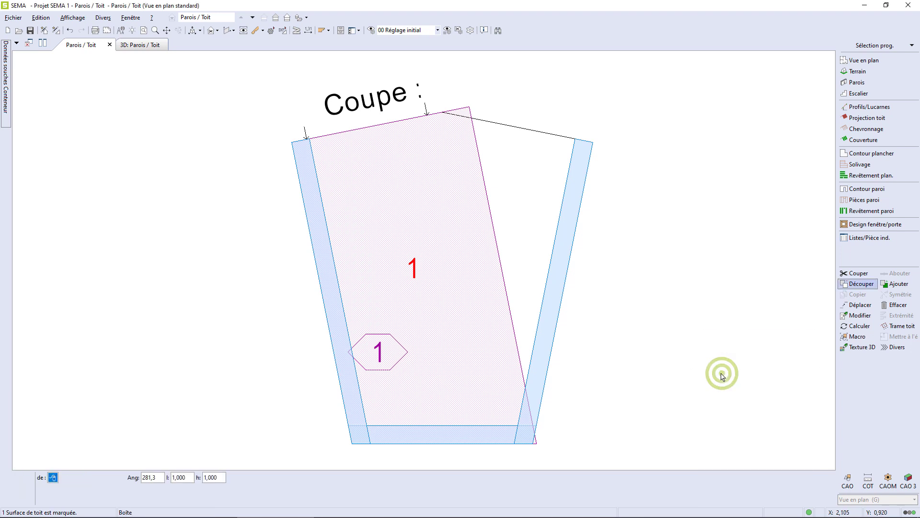
pyautogui.moveTo(672, 361); pyautogui.dragTo(605, 278, button='middle')
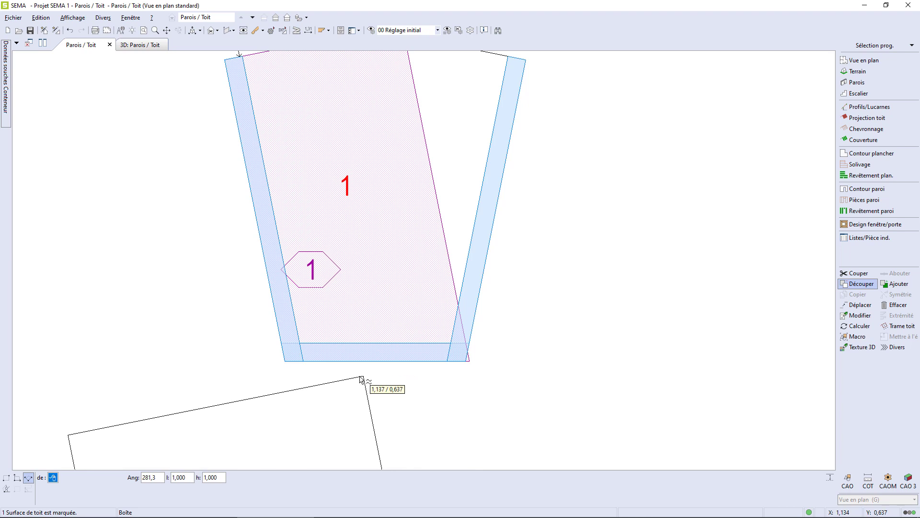
pyautogui.click(285, 361)
pyautogui.click(336, 363)
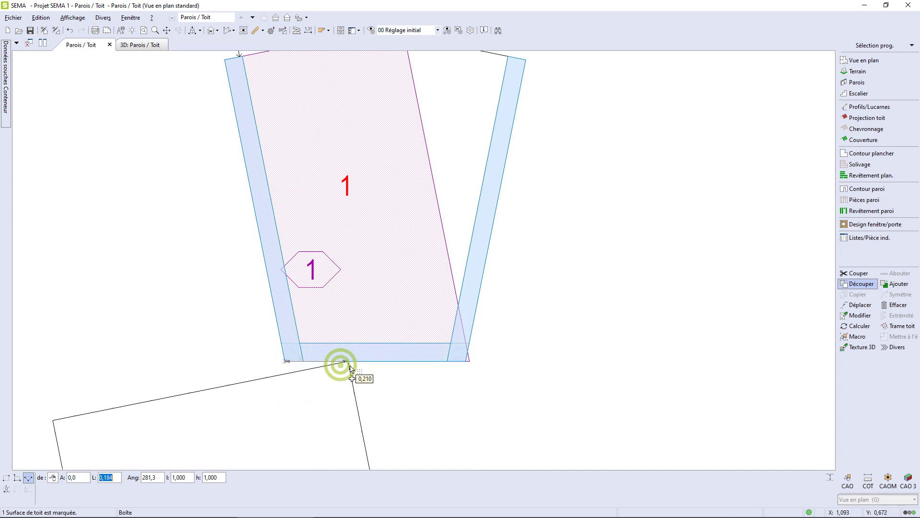
pyautogui.click(376, 367)
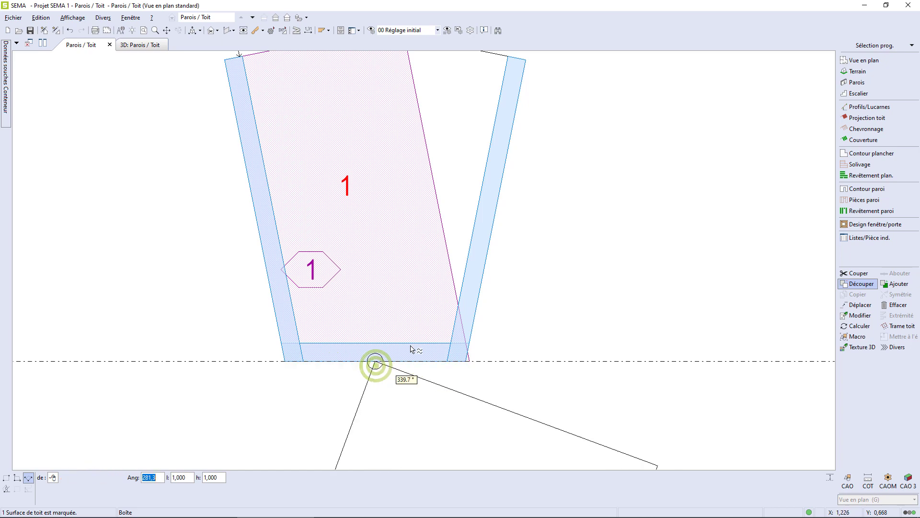
pyautogui.click(381, 273)
pyautogui.scroll(-2, 387, 314)
pyautogui.click(393, 68)
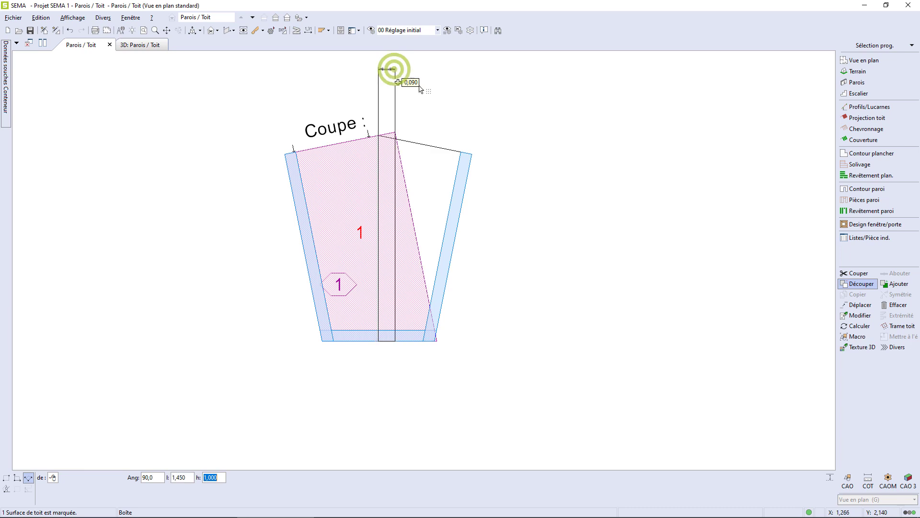
pyautogui.click(468, 152)
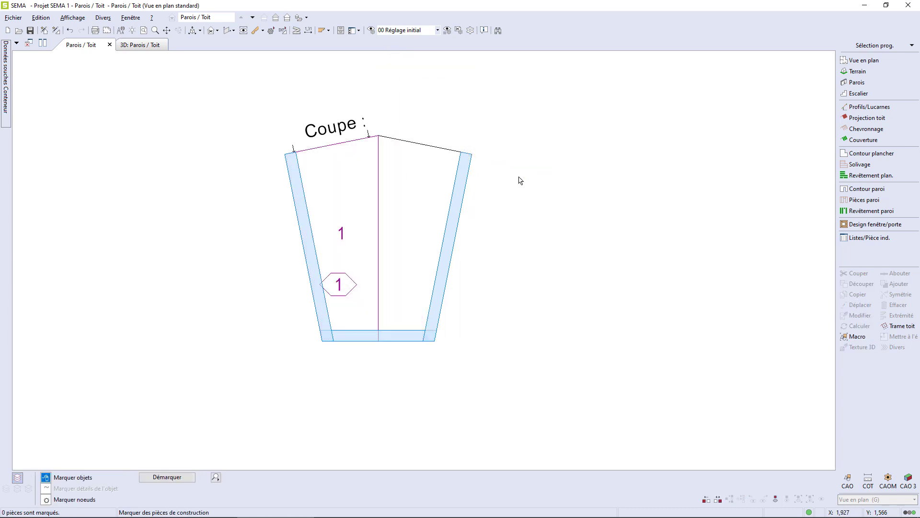
# In 3D, create a free-form second roof plane through the first plane's two centre-line corners and the outer corners of the opposite long sill.
pyautogui.click(139, 45)
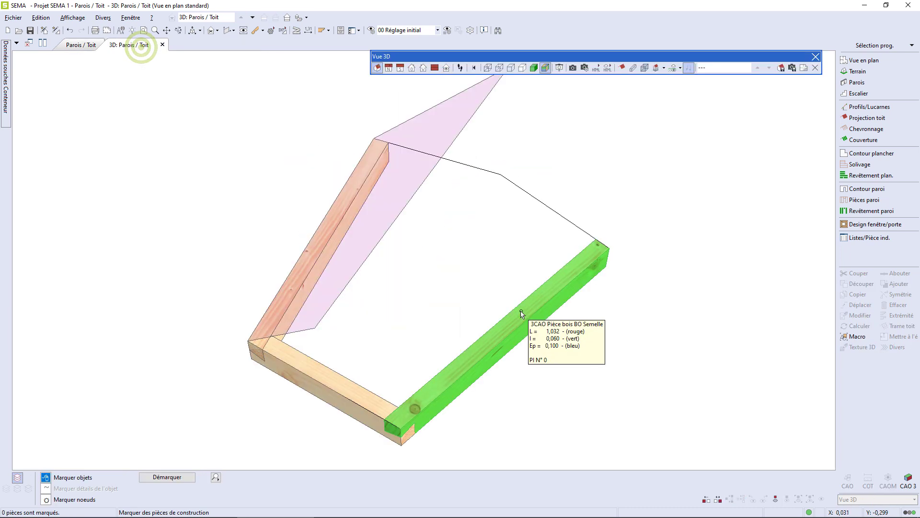
pyautogui.click(884, 117)
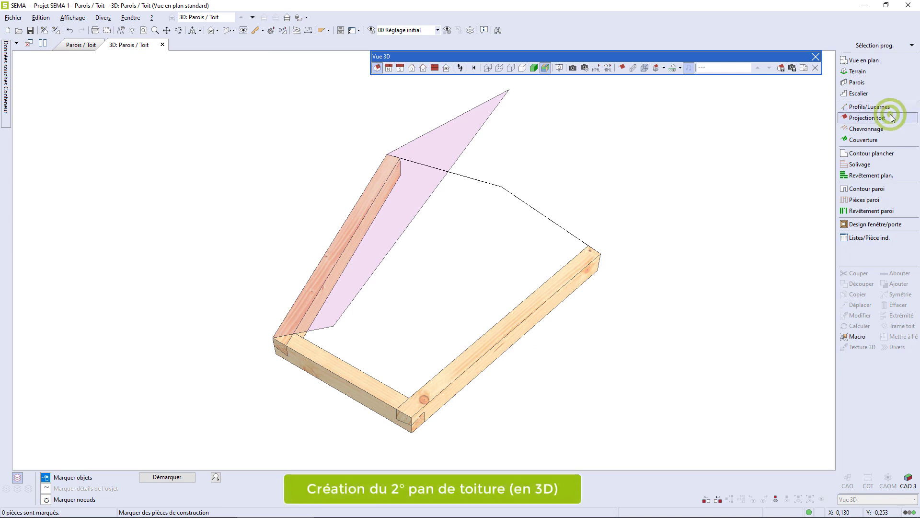
pyautogui.click(815, 127)
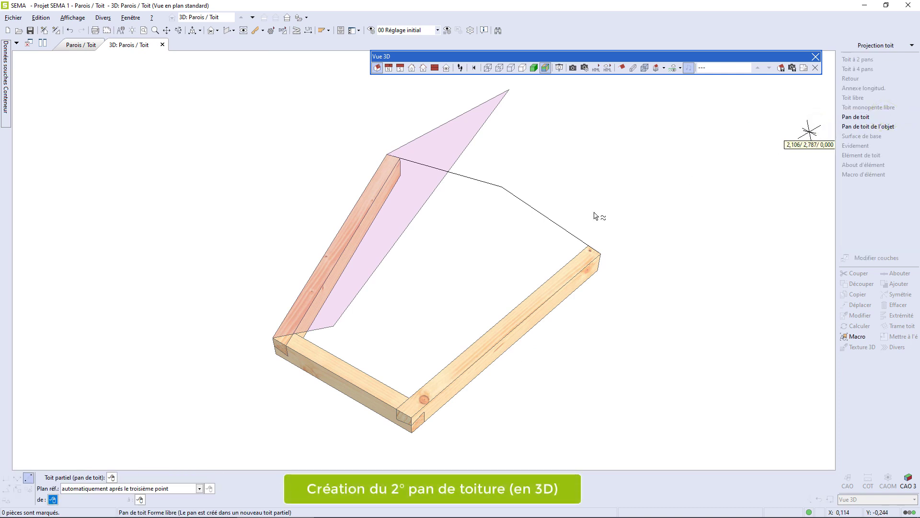
pyautogui.click(339, 325)
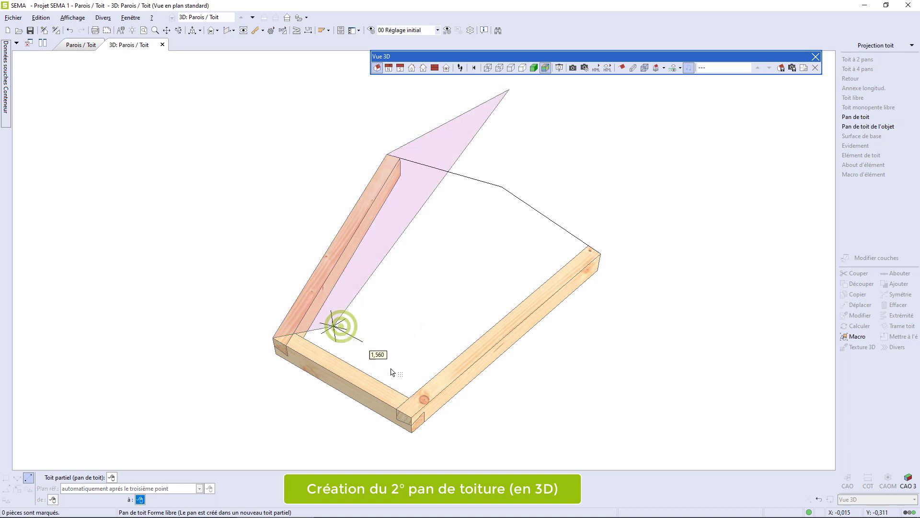
pyautogui.click(411, 416)
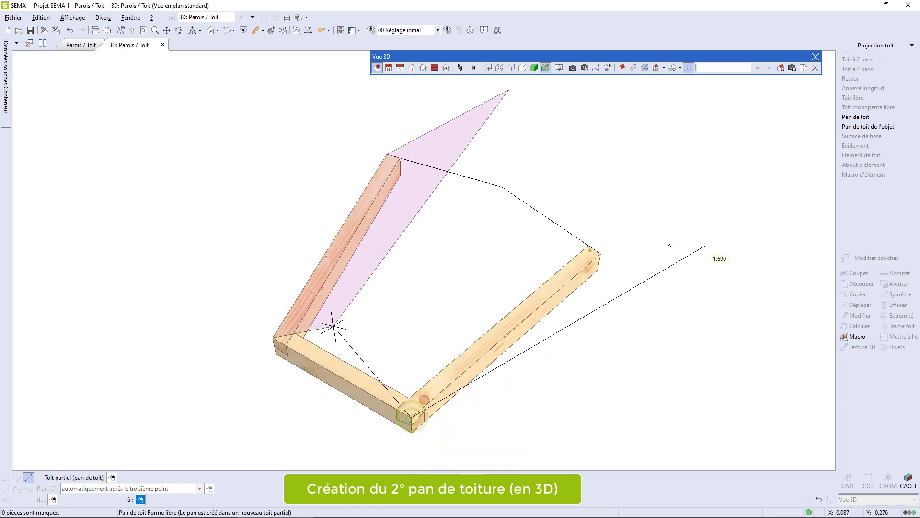
pyautogui.click(599, 252)
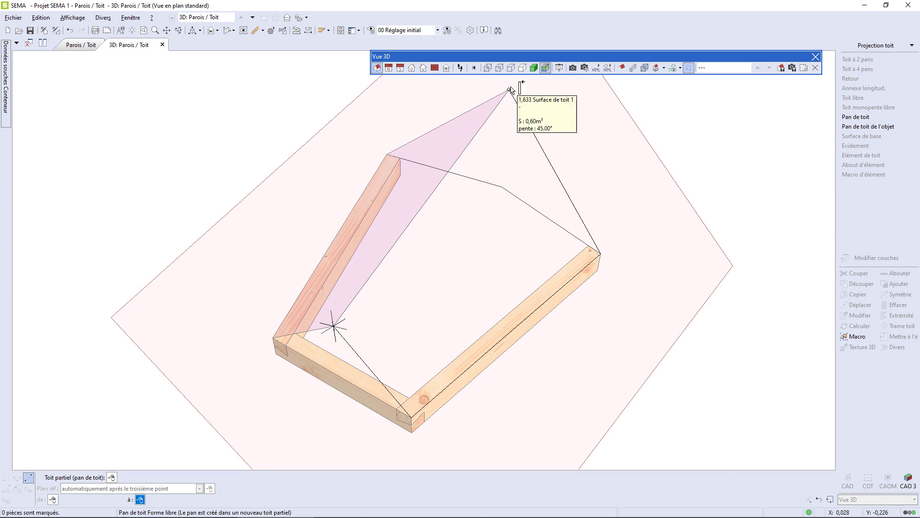
pyautogui.click(509, 89)
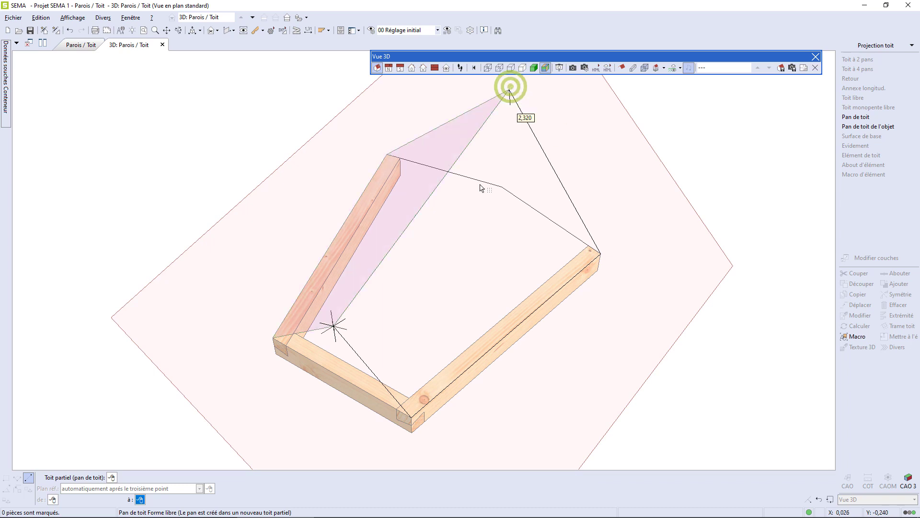
pyautogui.click(831, 499)
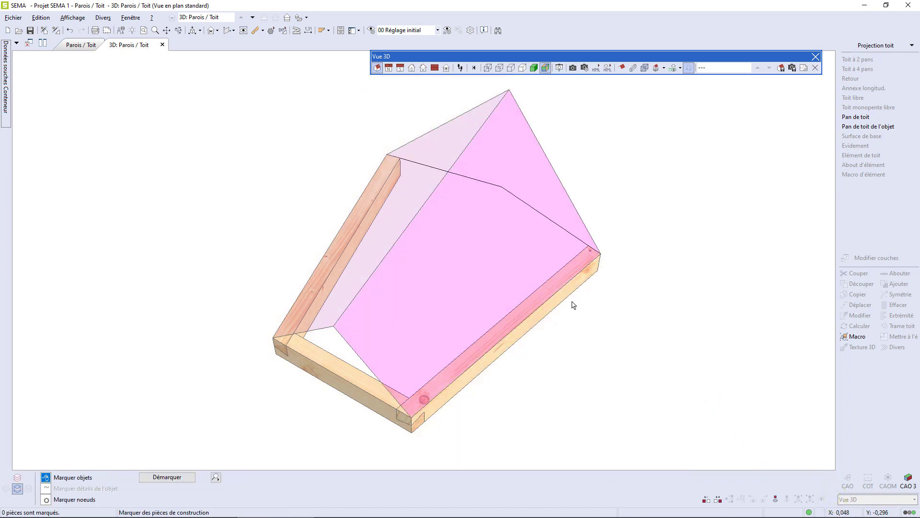
pyautogui.moveTo(369, 251); pyautogui.dragTo(514, 226, button='middle')
# In the plan, set the edge type of both roof plane edges on the shared centre line to Arêtier.
pyautogui.click(80, 45)
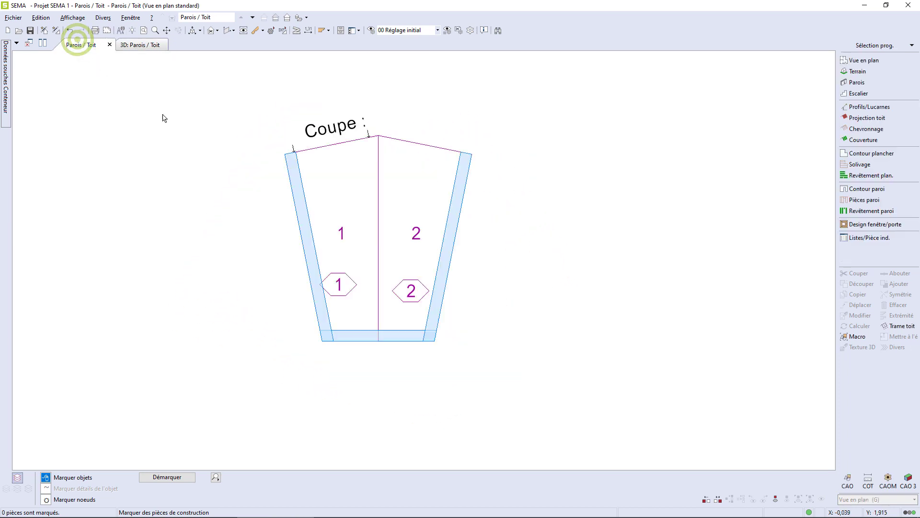
pyautogui.click(331, 186)
pyautogui.click(402, 191)
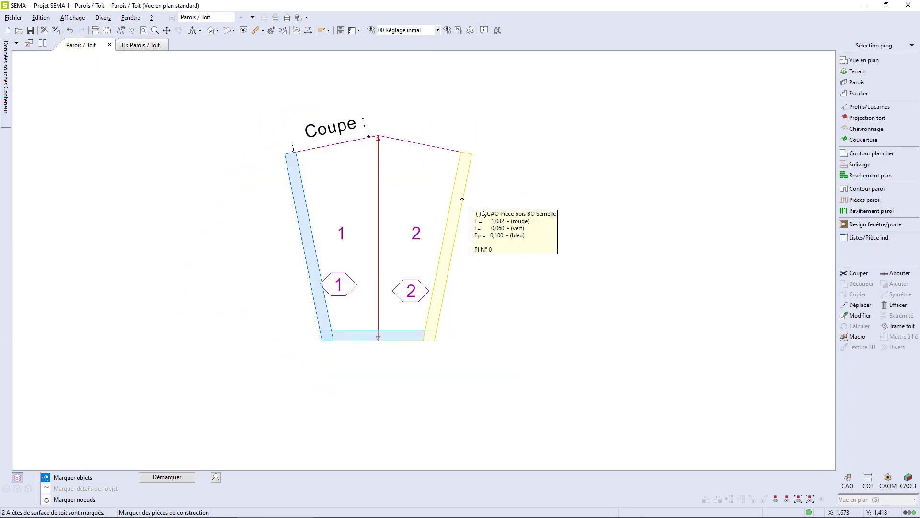
pyautogui.rightClick(489, 210)
pyautogui.click(495, 218)
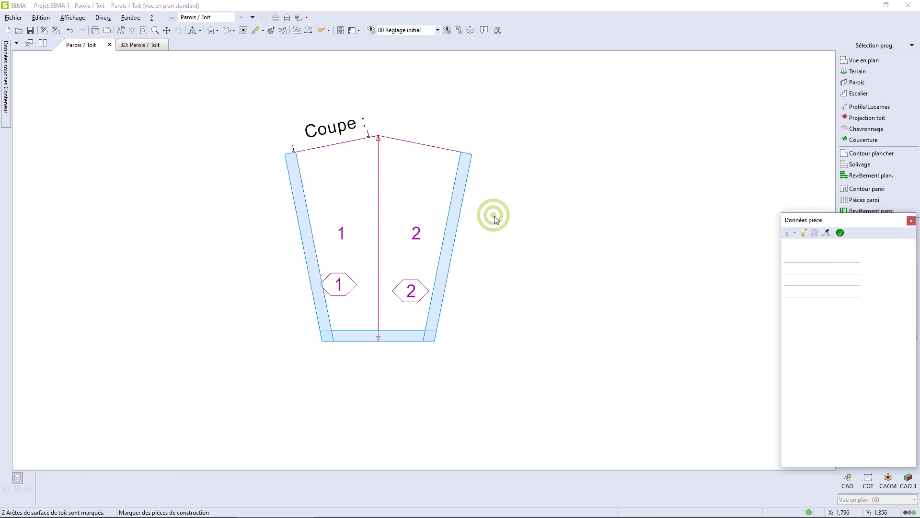
pyautogui.click(894, 267)
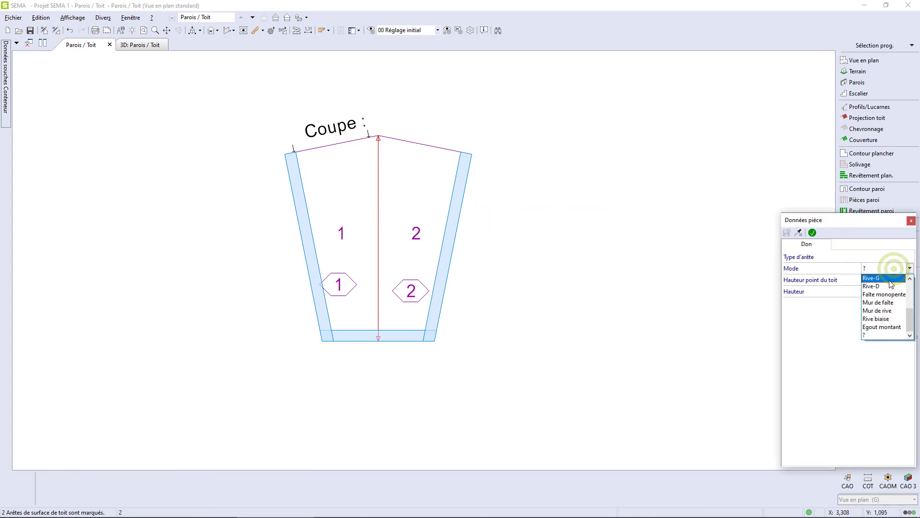
pyautogui.click(889, 277)
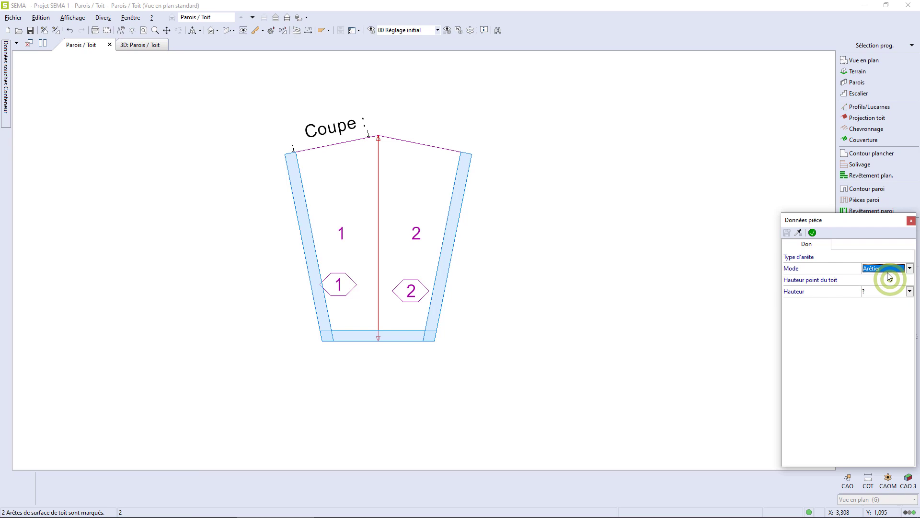
pyautogui.click(811, 233)
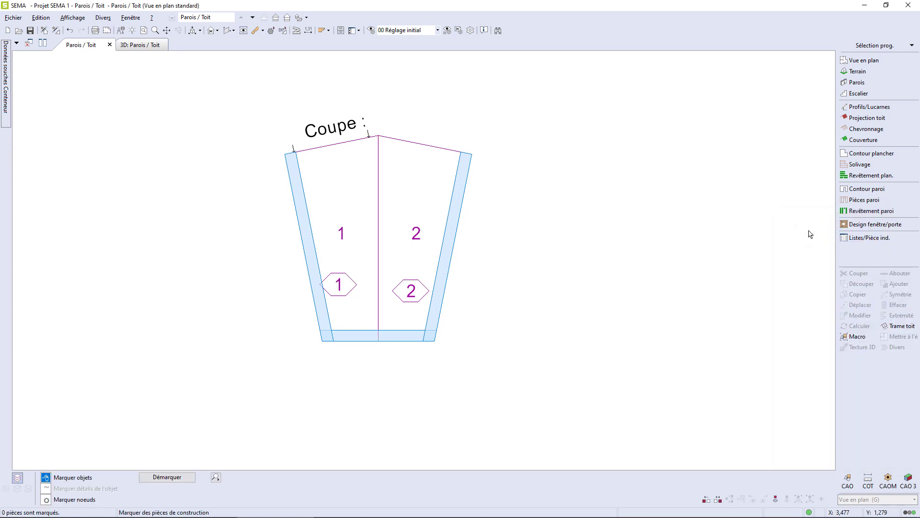
# In the plan, add a hip rafter 0.060 wide and 0.100 high along the roof planes' shared centre line from the preset Chevron arêtier-noue 14.
pyautogui.click(855, 128)
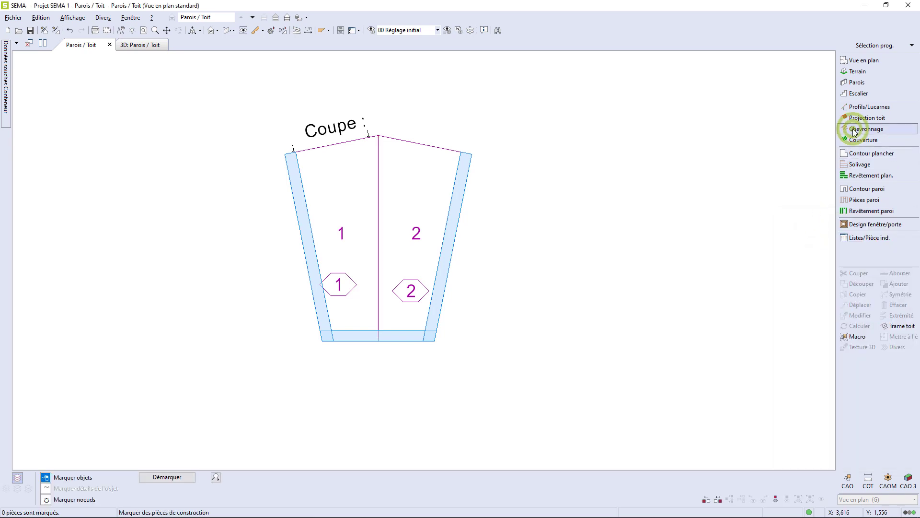
pyautogui.click(853, 71)
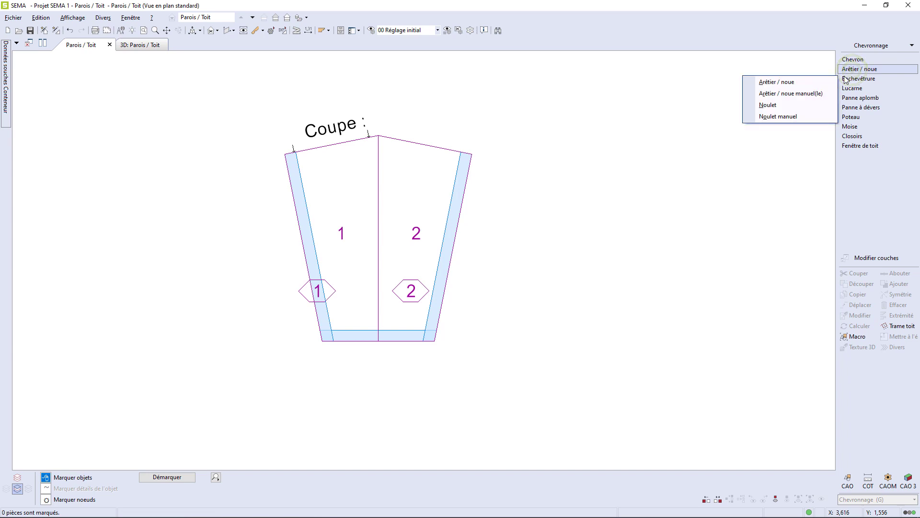
pyautogui.click(824, 80)
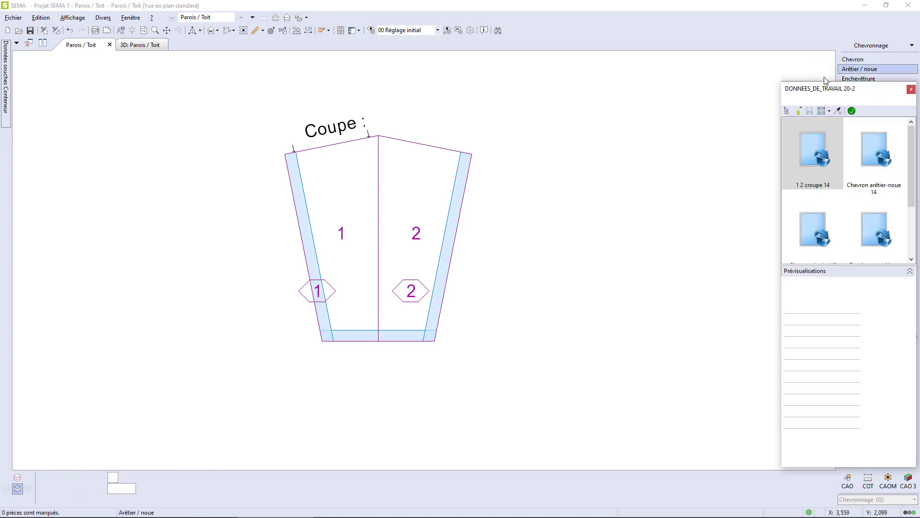
pyautogui.click(857, 152)
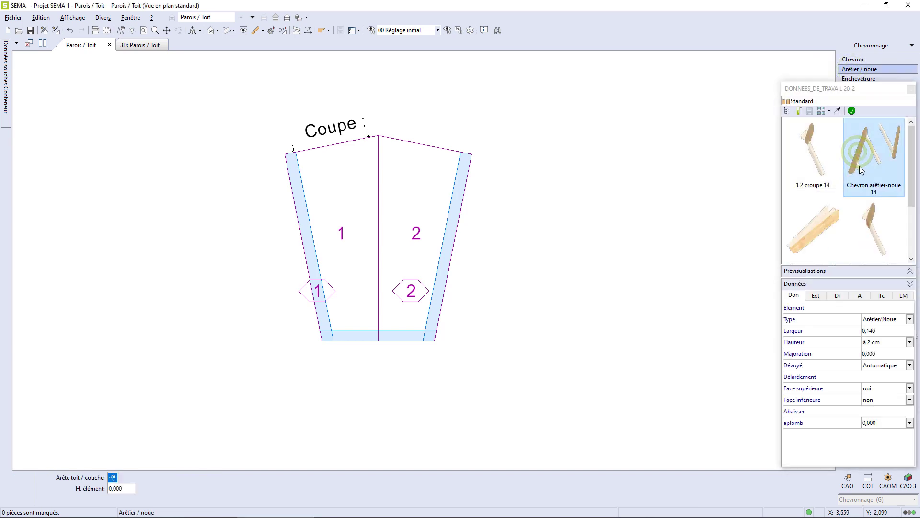
pyautogui.click(878, 331)
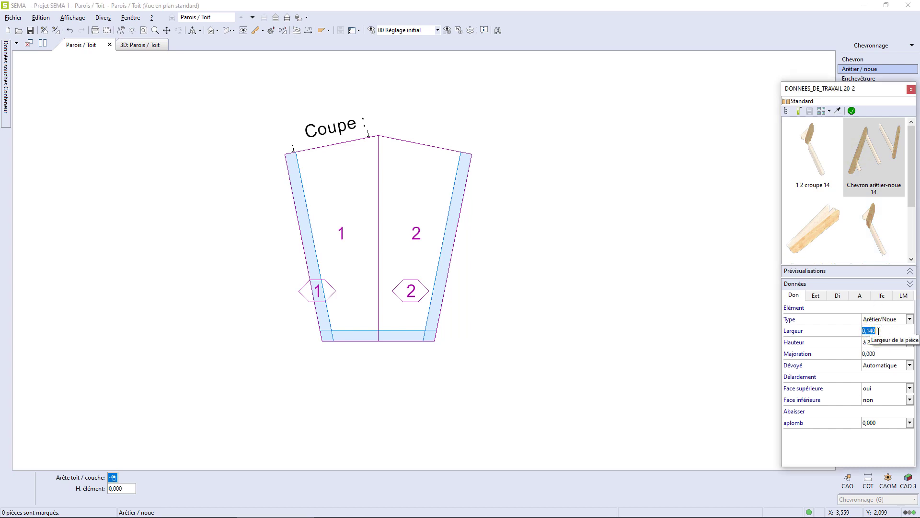
pyautogui.press('Tab')
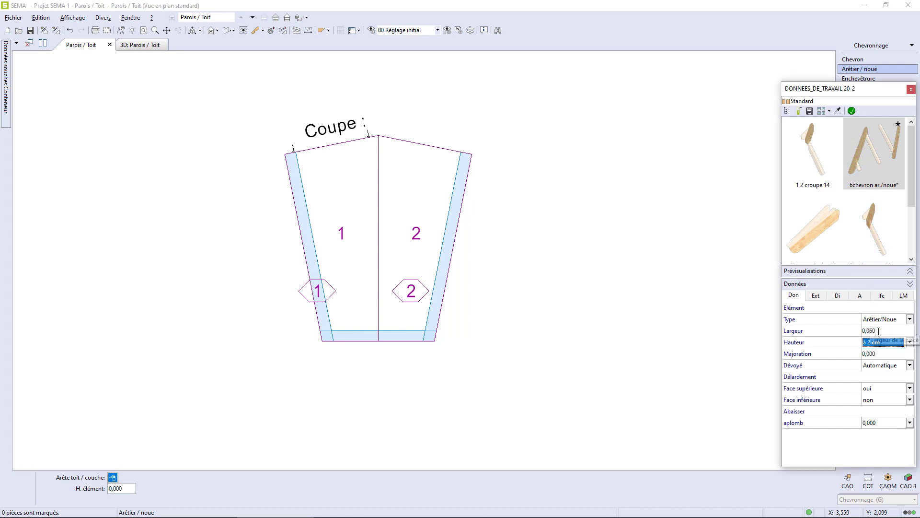
pyautogui.write(',100')
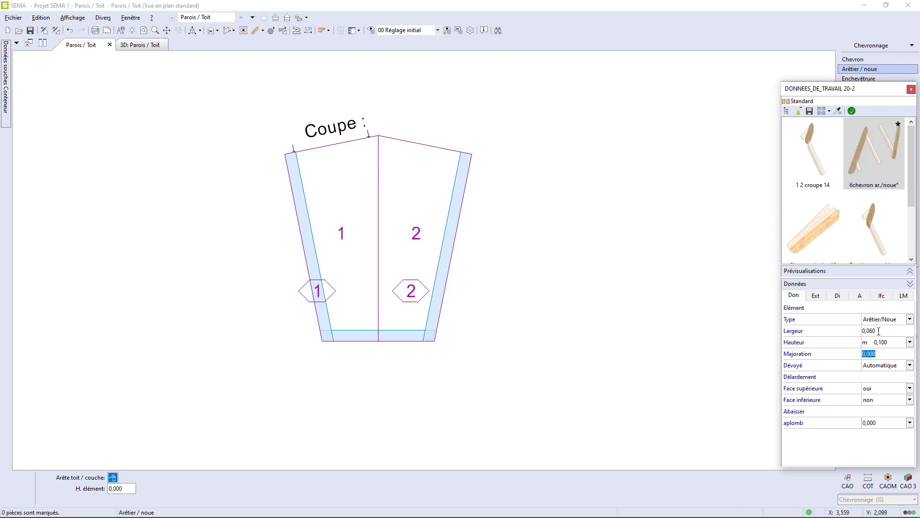
pyautogui.click(854, 113)
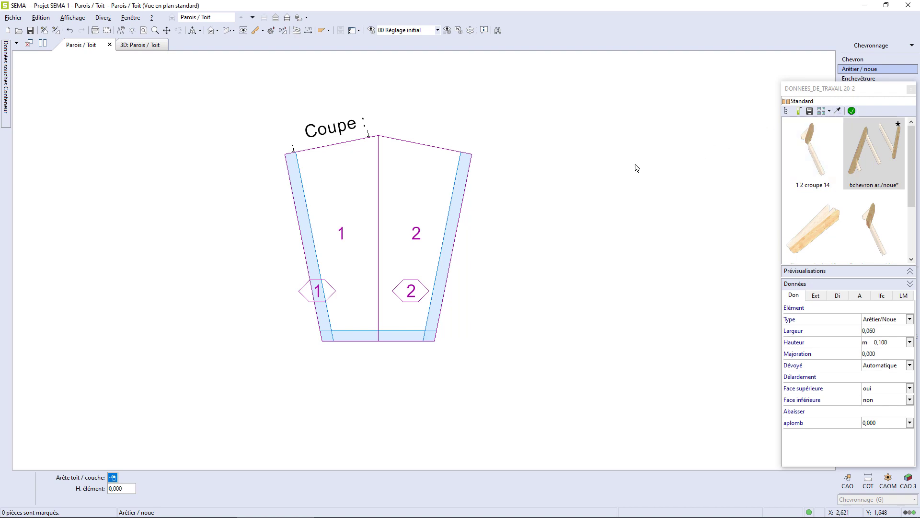
pyautogui.click(382, 212)
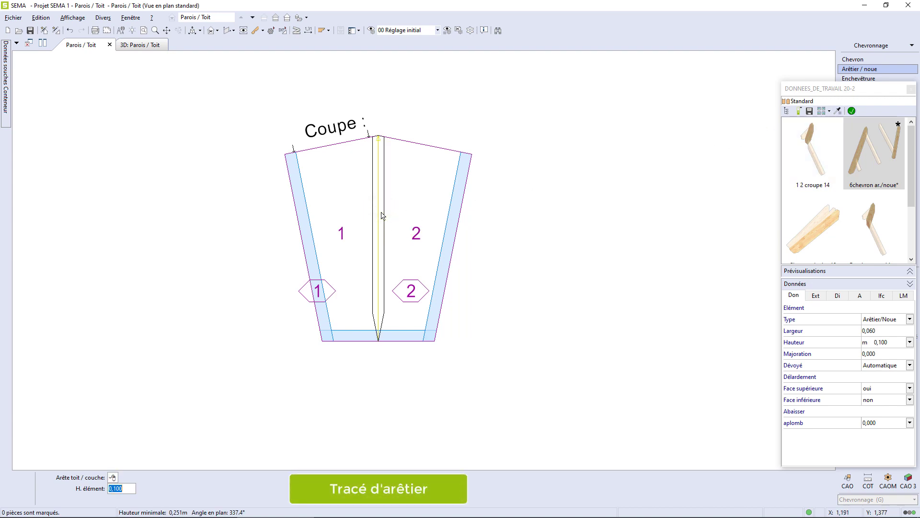
pyautogui.click(381, 212)
pyautogui.rightClick(384, 262)
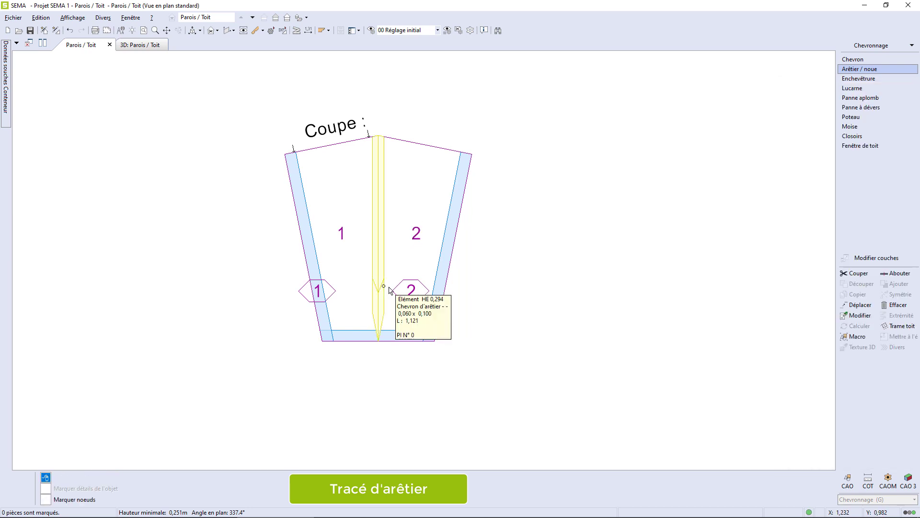
# Cut the hip rafter's lower end straight and flush with the short sill's outer face, without the tapered point, and check it in 3D.
pyautogui.click(389, 289)
pyautogui.click(487, 259)
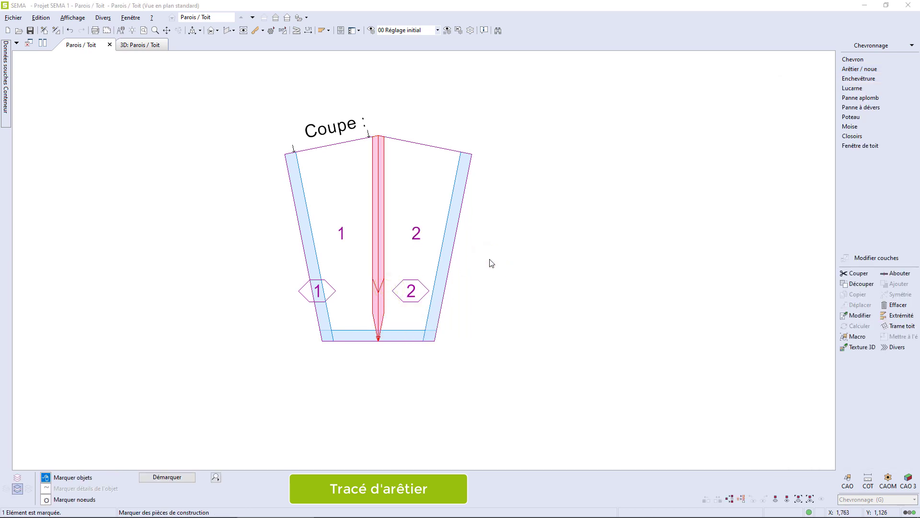
pyautogui.rightClick(491, 263)
pyautogui.click(528, 271)
pyautogui.click(536, 279)
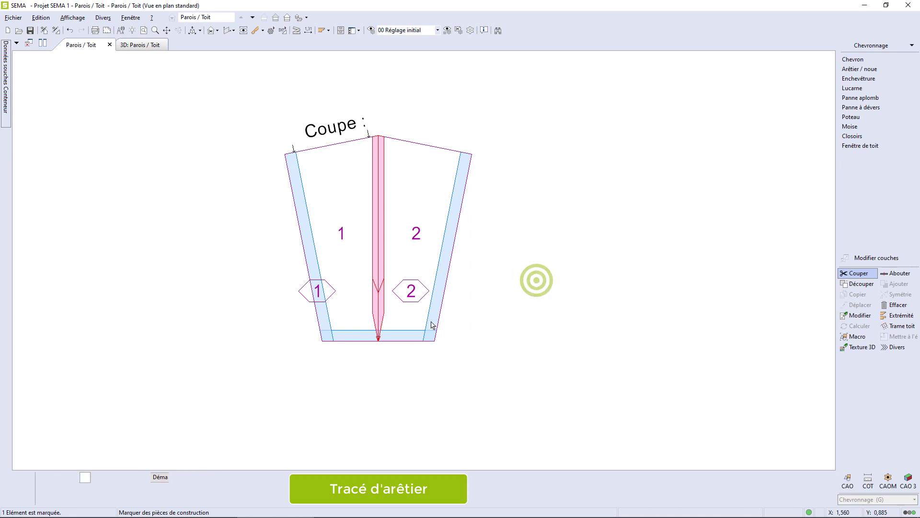
pyautogui.click(404, 341)
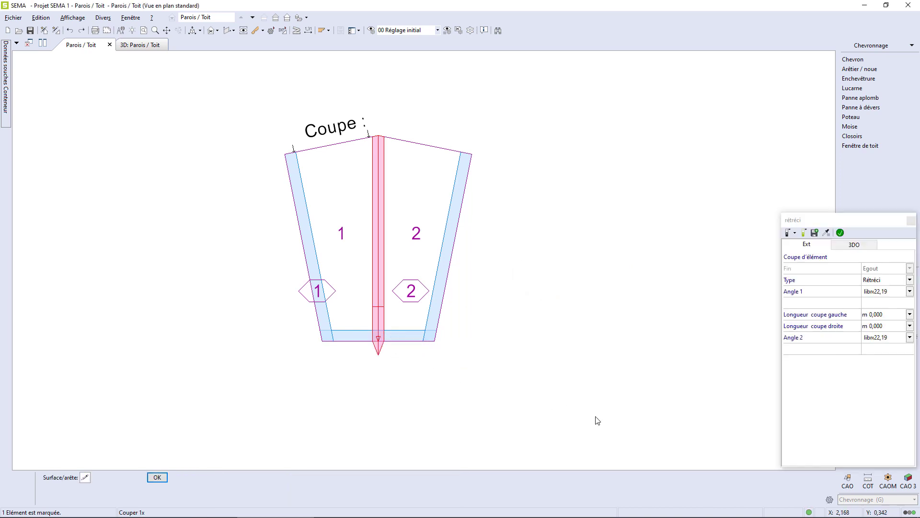
pyautogui.click(829, 499)
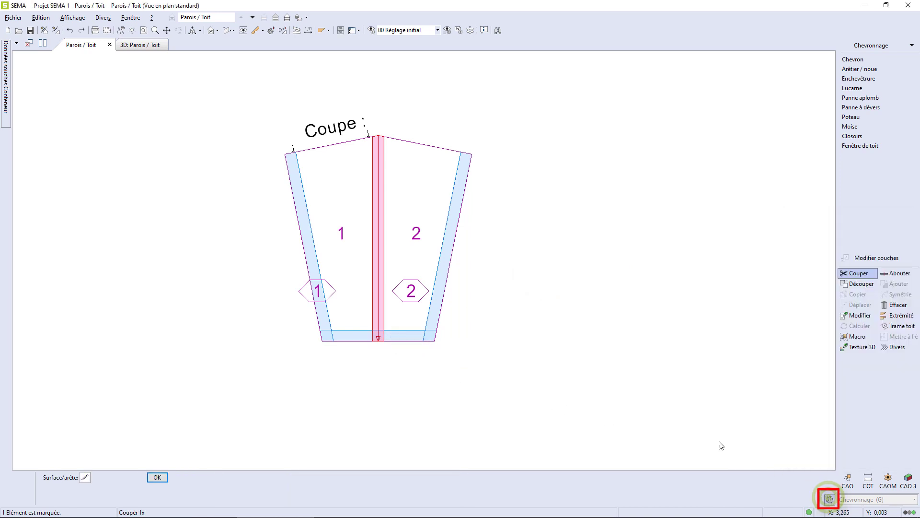
pyautogui.click(158, 477)
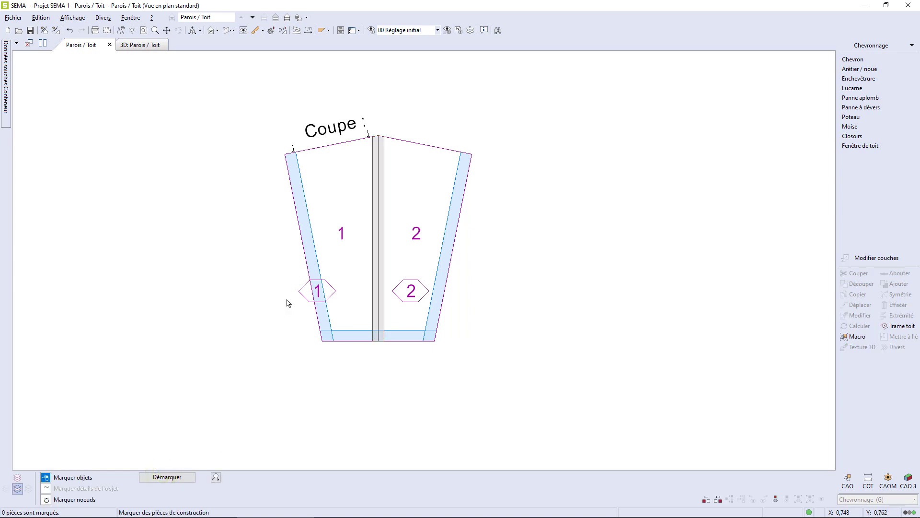
pyautogui.click(139, 45)
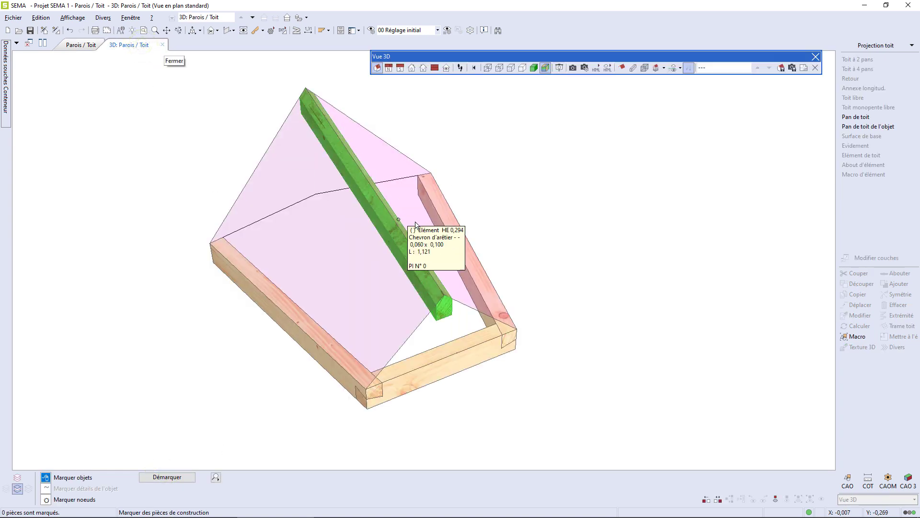
pyautogui.moveTo(428, 229)
pyautogui.mouseDown(button='middle')
pyautogui.moveTo(528, 212)
pyautogui.moveTo(424, 259)
pyautogui.moveTo(429, 242)
pyautogui.mouseUp(button='middle')
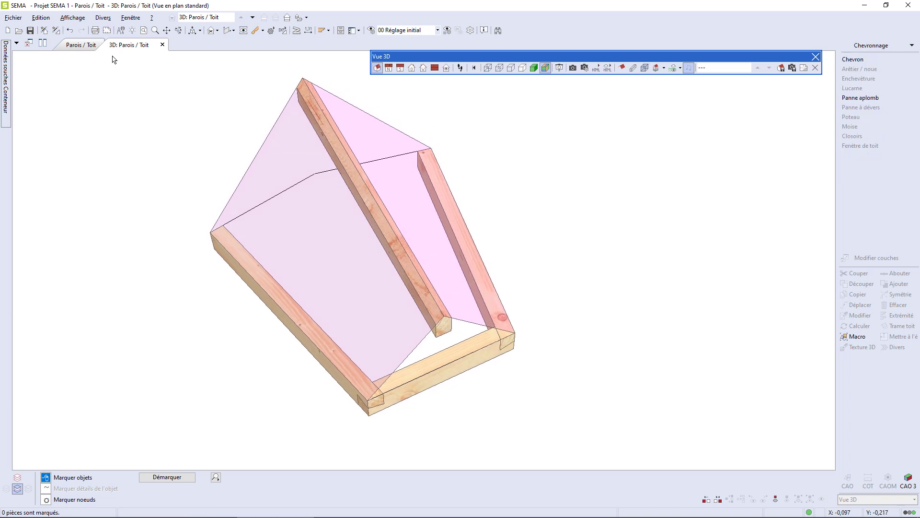
# In the plan, start a two-point rafter in roof plane 1 with a section 0.060 wide and 0.100 high.
pyautogui.click(80, 45)
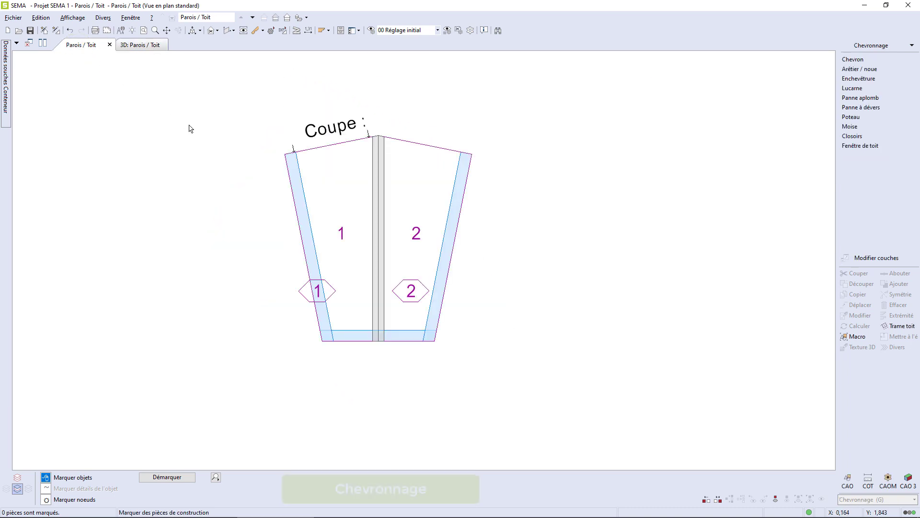
pyautogui.click(843, 61)
pyautogui.click(809, 83)
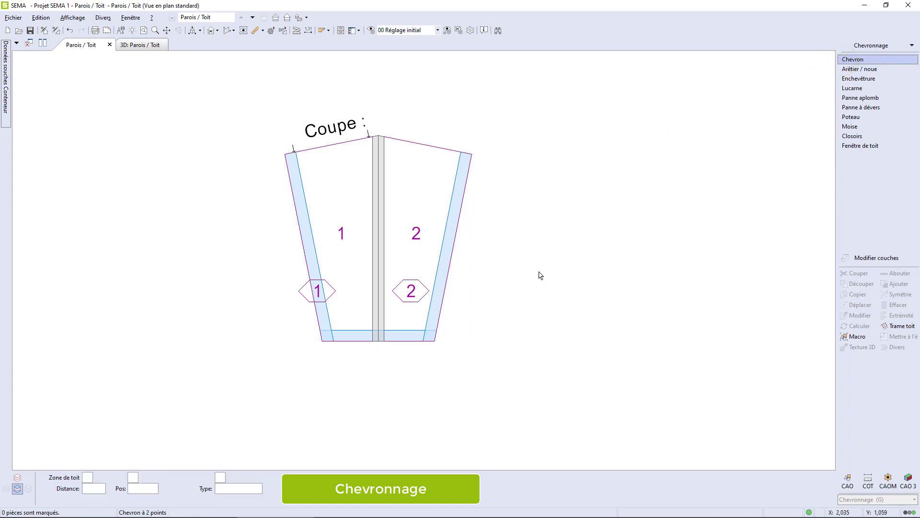
pyautogui.click(352, 316)
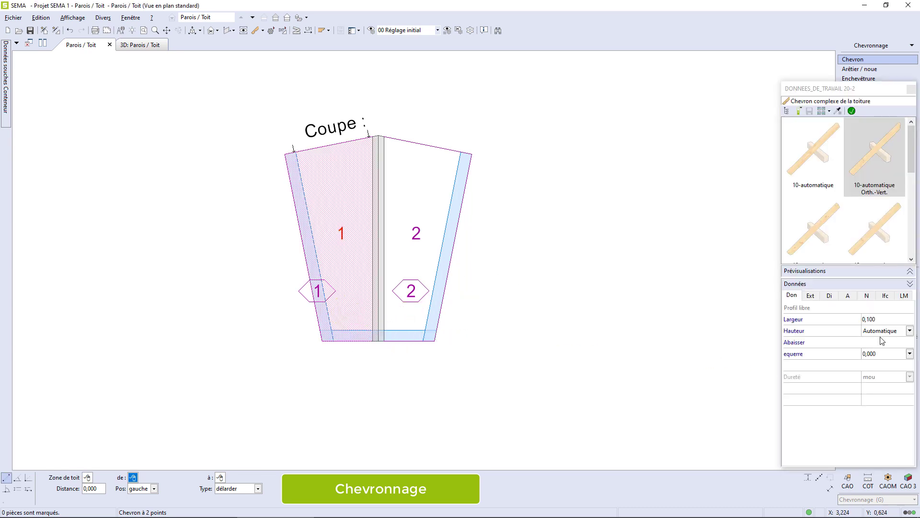
pyautogui.click(877, 320)
pyautogui.press('BackSpace')
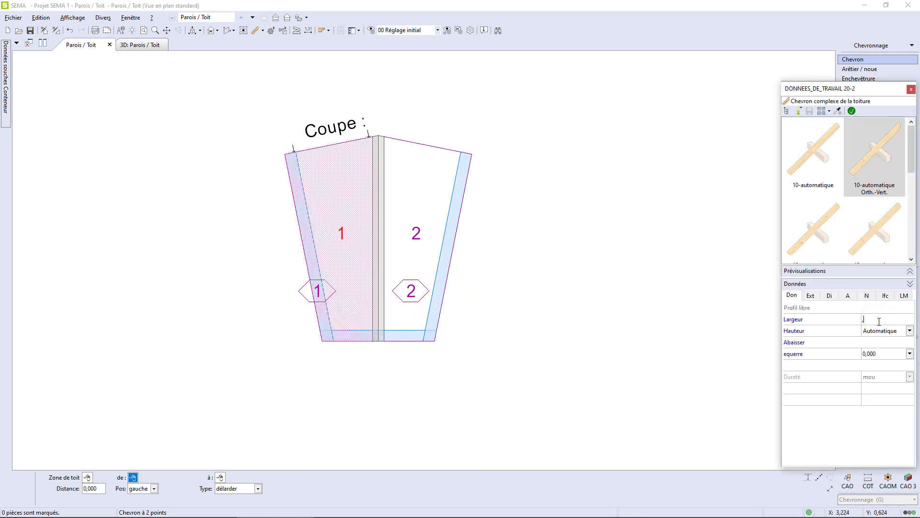
pyautogui.write(',06')
pyautogui.press('Tab')
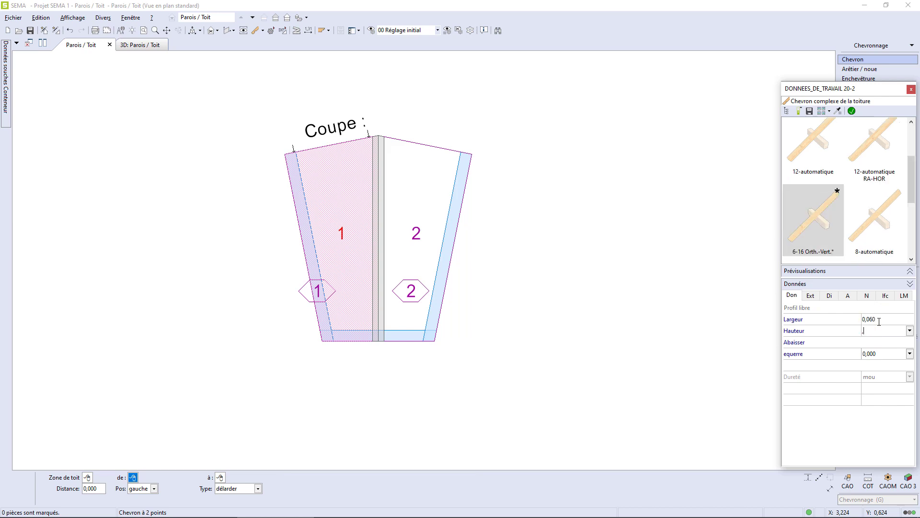
pyautogui.click(852, 110)
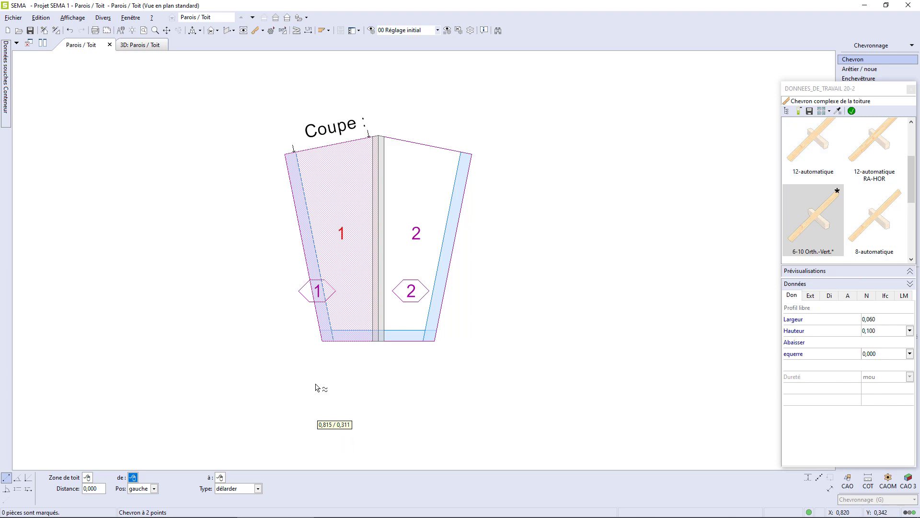
# Place the rafter along the short sill's outer face, from roof plane 1's outer corner to the hip line, with position gauche and distance 0.000.
pyautogui.click(327, 349)
pyautogui.click(327, 349)
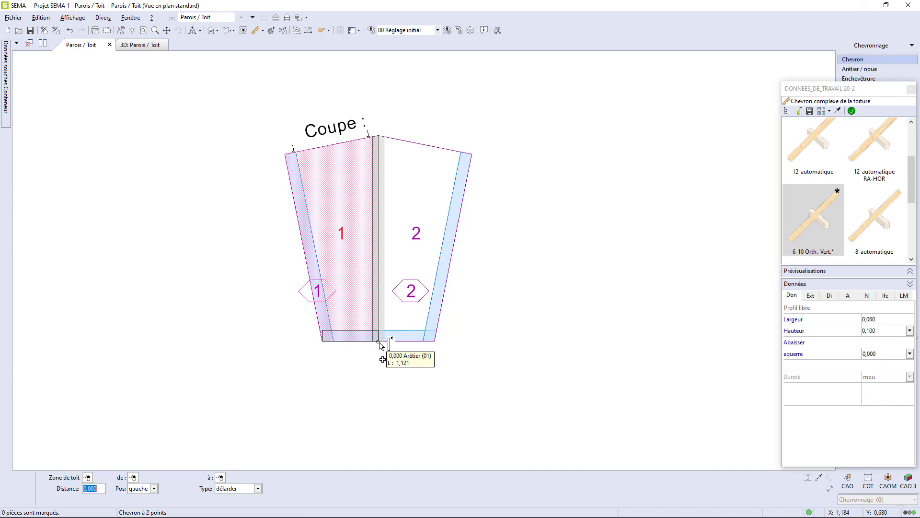
pyautogui.click(379, 342)
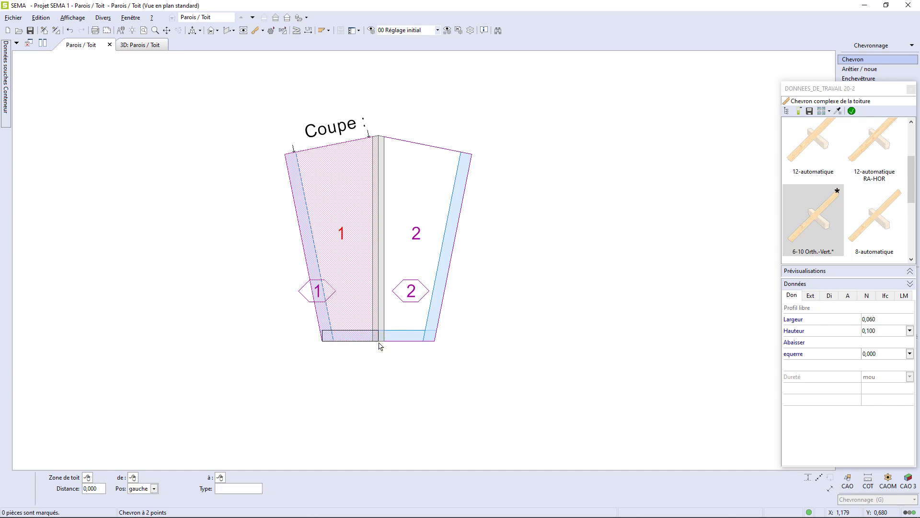
pyautogui.press('Return')
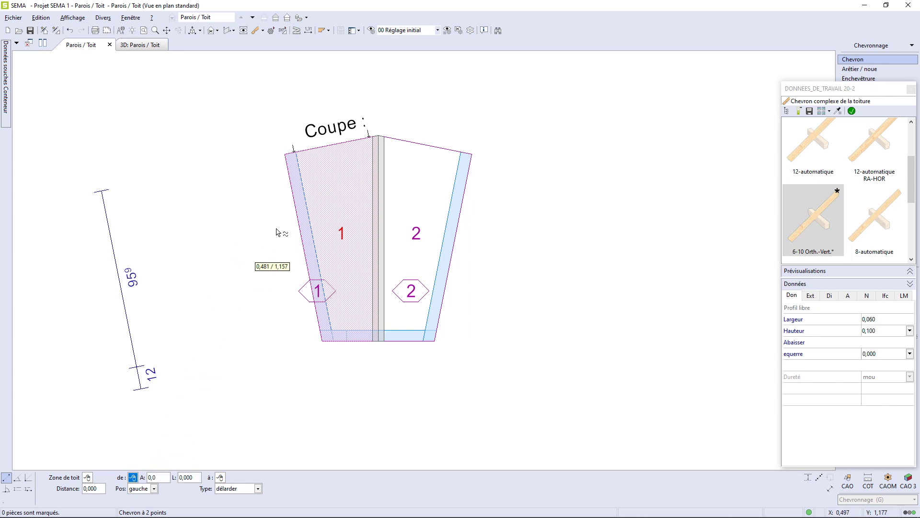
# Place a second rafter parallel to the short sill, centred 0.15 along the outer edge from plane 1's far corner, ending at the hip rafter's side, type délarder.
pyautogui.click(285, 155)
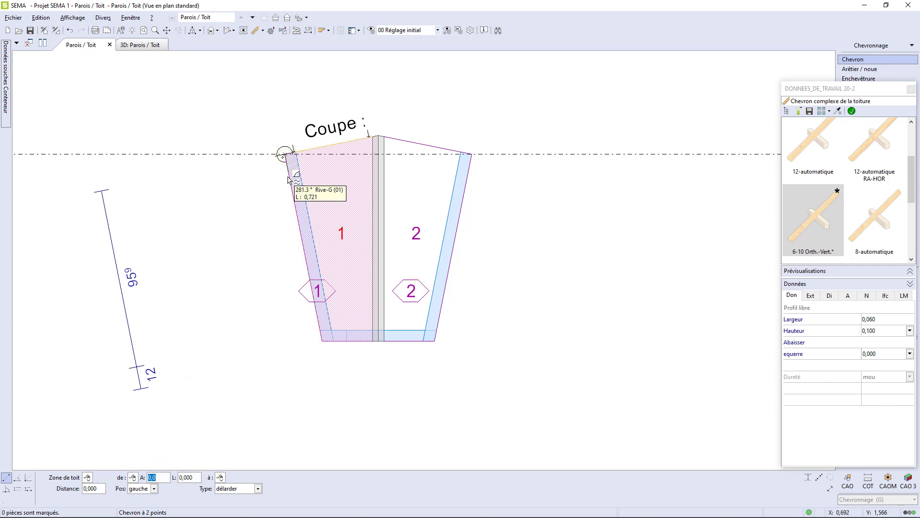
pyautogui.click(288, 176)
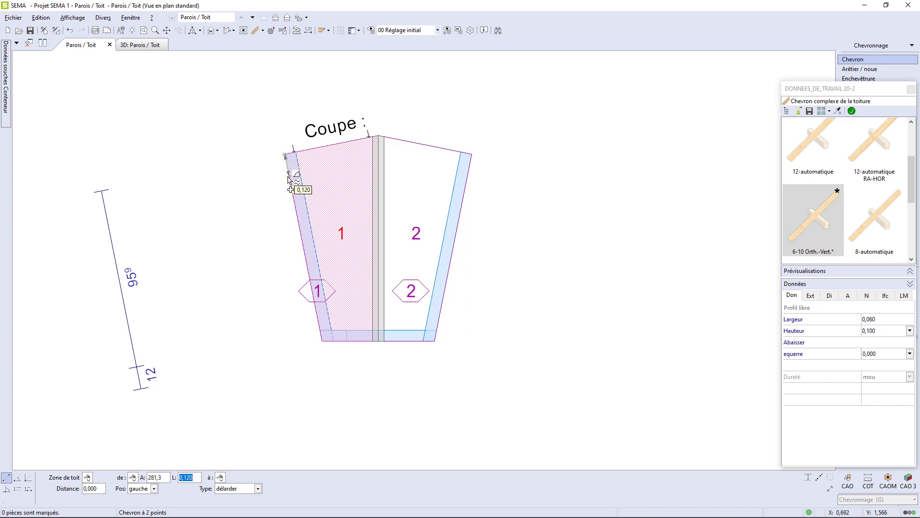
pyautogui.write('0,15')
pyautogui.press('Return')
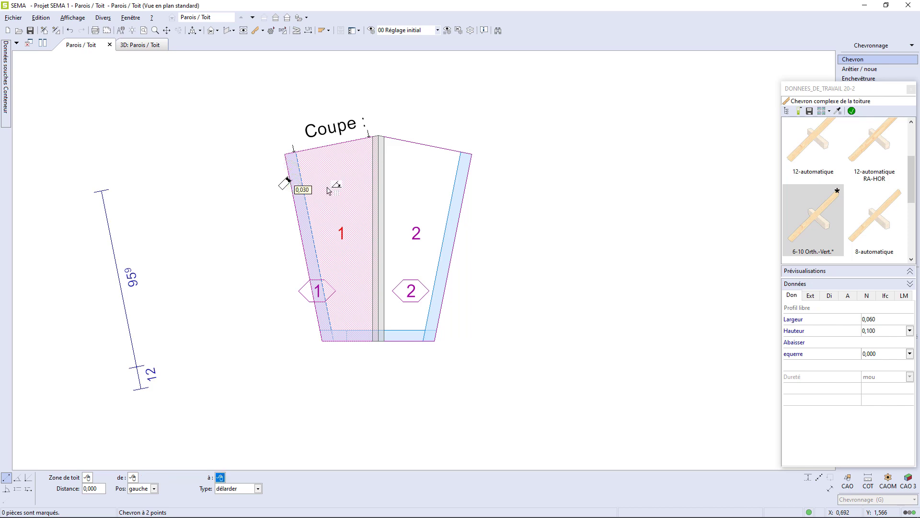
pyautogui.click(370, 181)
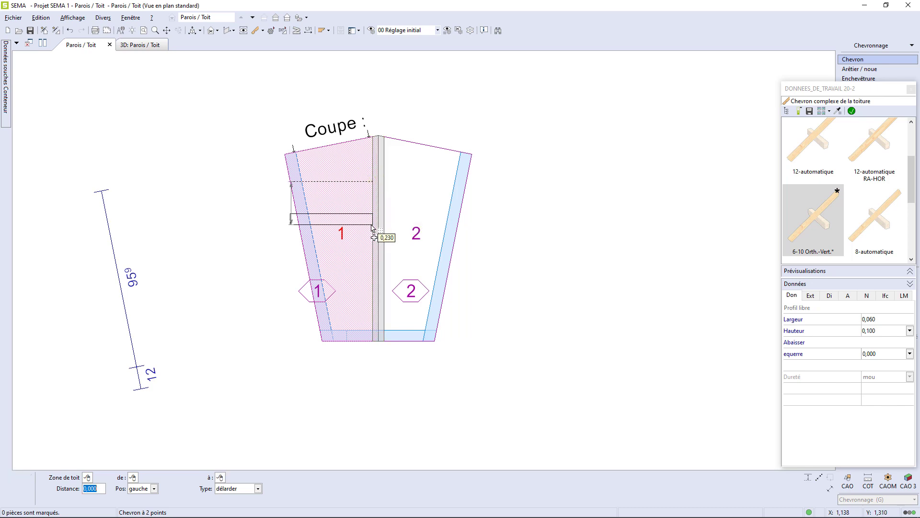
pyautogui.press('Return')
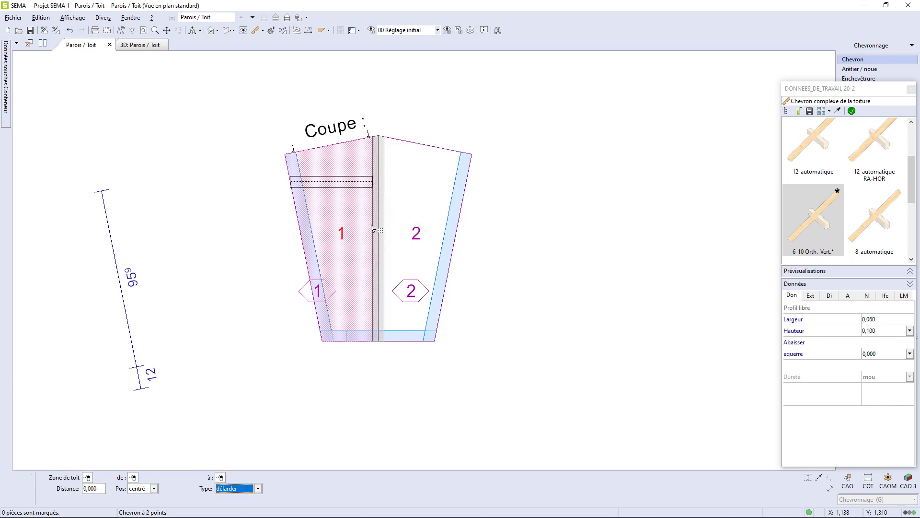
pyautogui.press('Return')
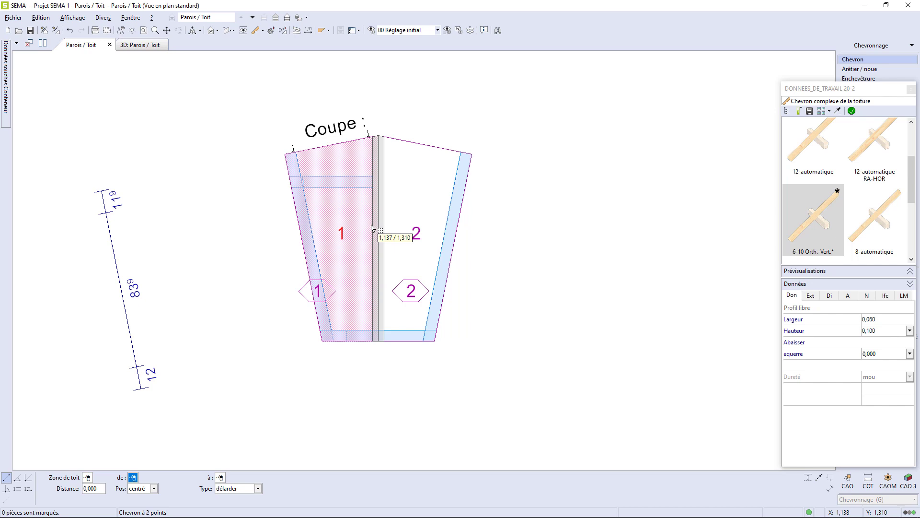
pyautogui.press('Escape')
pyautogui.press('Escape')
# Hide the roof planes in the 3D view and select the rafter farthest from the short sill.
pyautogui.hotkey('ctrl', 'Tab')
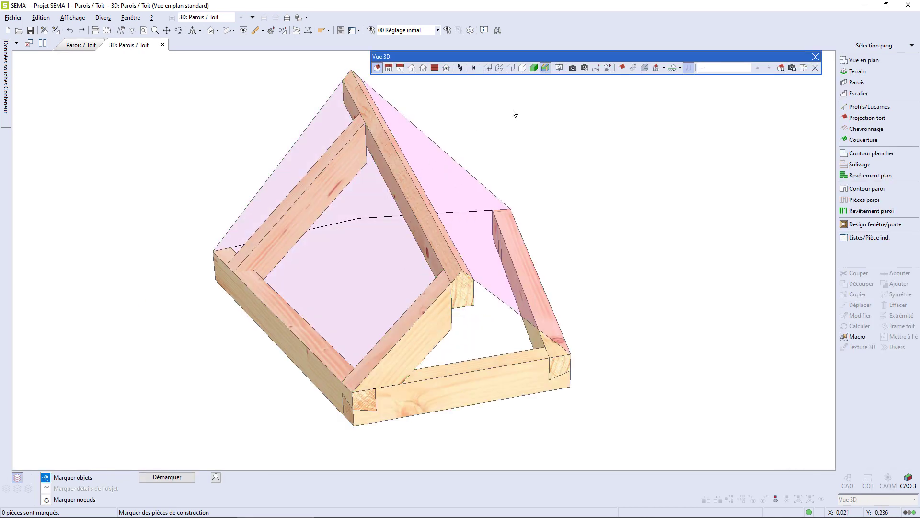
pyautogui.click(622, 71)
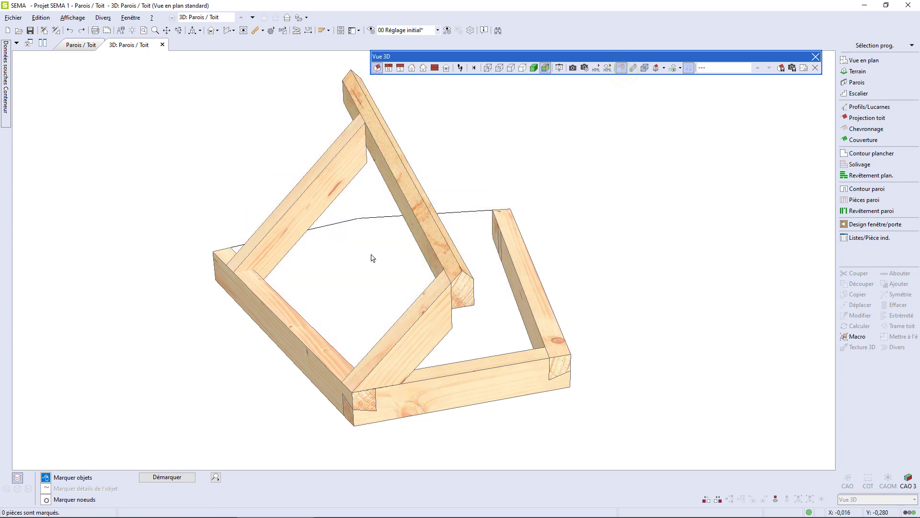
pyautogui.click(270, 253)
pyautogui.moveTo(322, 274); pyautogui.dragTo(251, 276, button='middle')
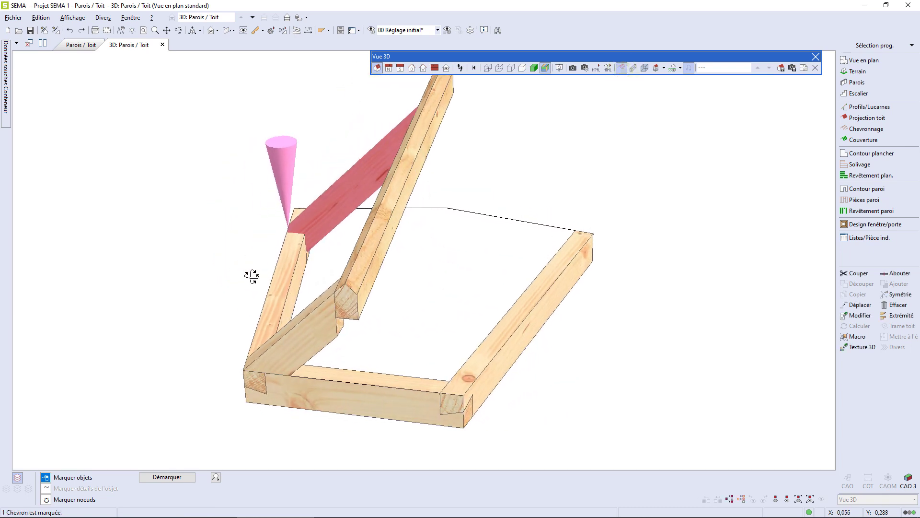
# Cut the foot of the selected rafter against two faces of roof plane 1's long side sill with Couper 2x.
pyautogui.click(240, 247)
pyautogui.rightClick(259, 226)
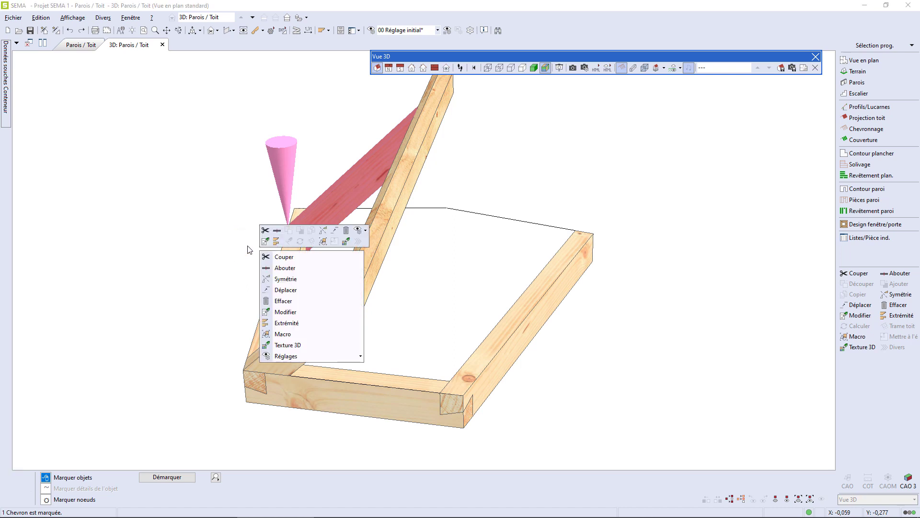
pyautogui.click(276, 251)
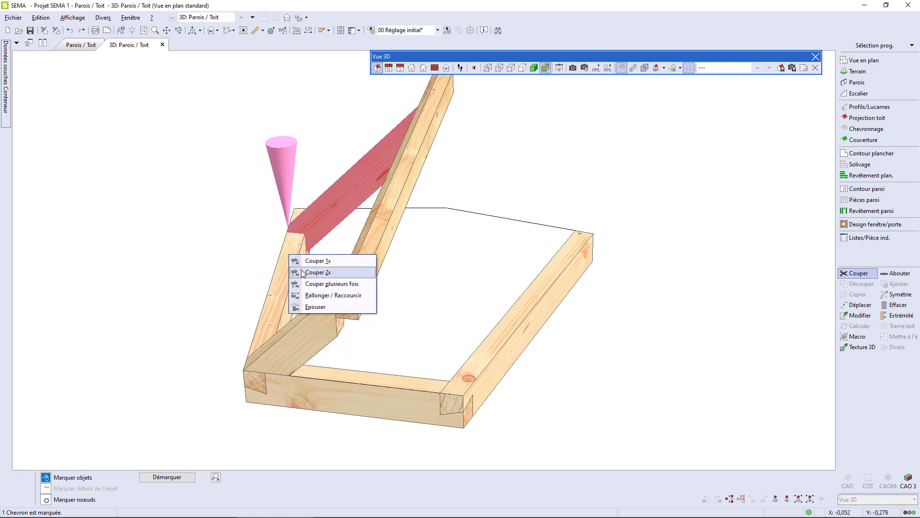
pyautogui.click(302, 270)
pyautogui.click(283, 257)
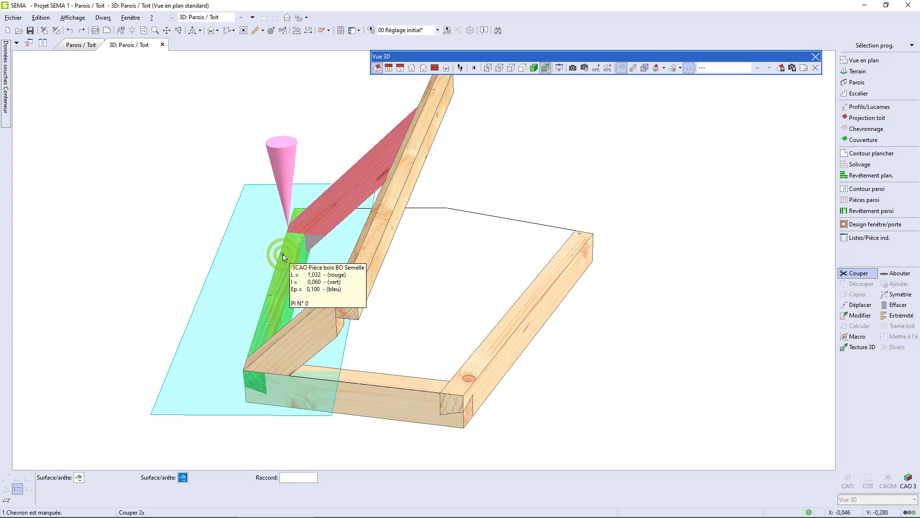
pyautogui.click(282, 255)
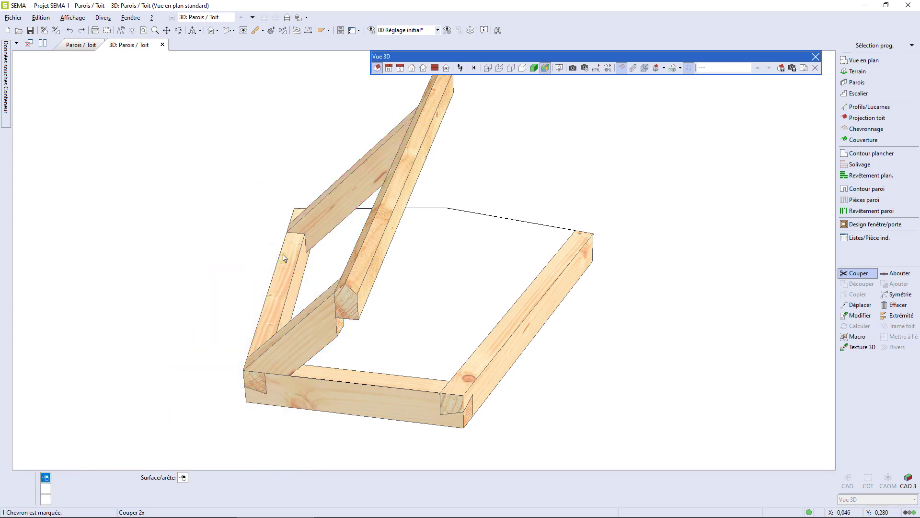
# Cut both plane 1 rafters against the hip rafter with Couper 2x, changing the Raccord type from saillant to the next option.
pyautogui.click(329, 321)
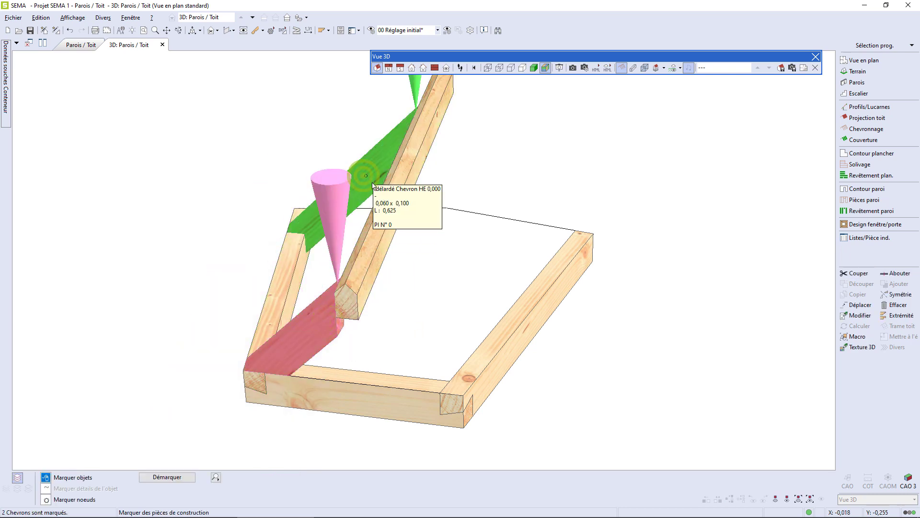
pyautogui.click(363, 178)
pyautogui.moveTo(363, 177); pyautogui.dragTo(464, 127, button='middle')
pyautogui.click(423, 138)
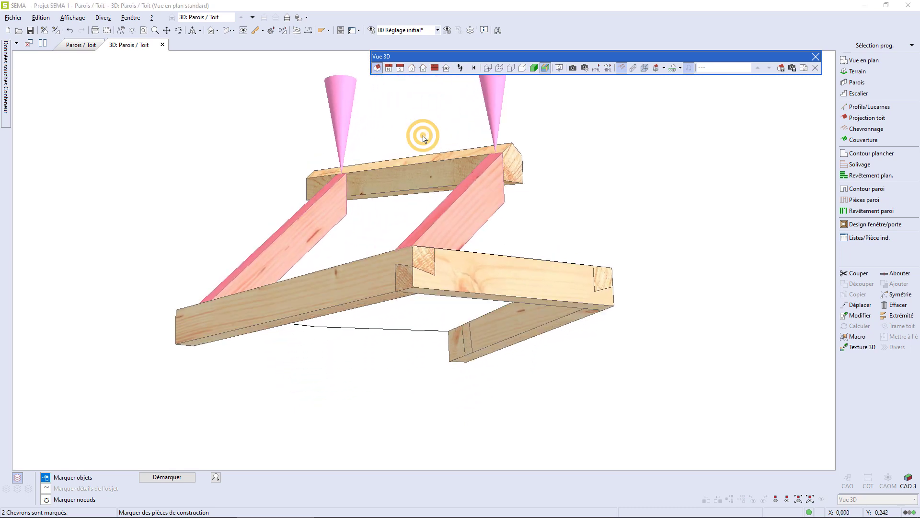
pyautogui.rightClick(428, 143)
pyautogui.click(449, 143)
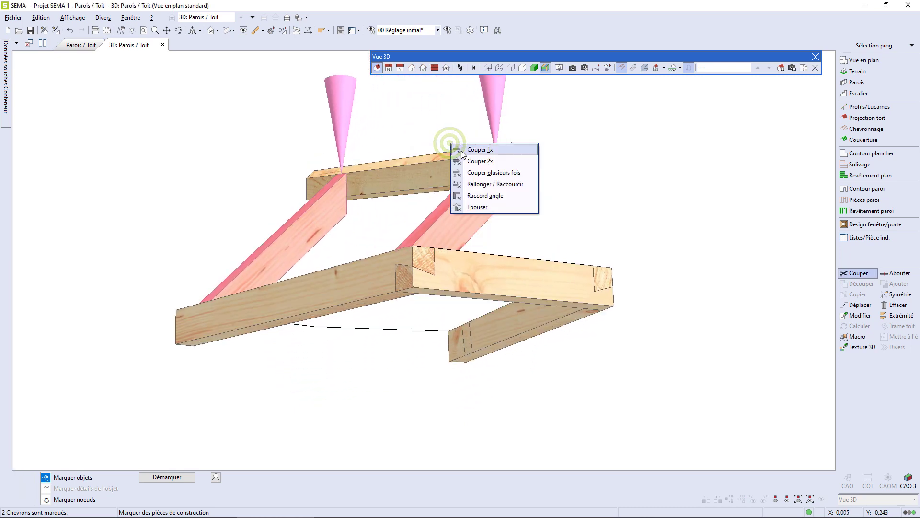
pyautogui.click(464, 161)
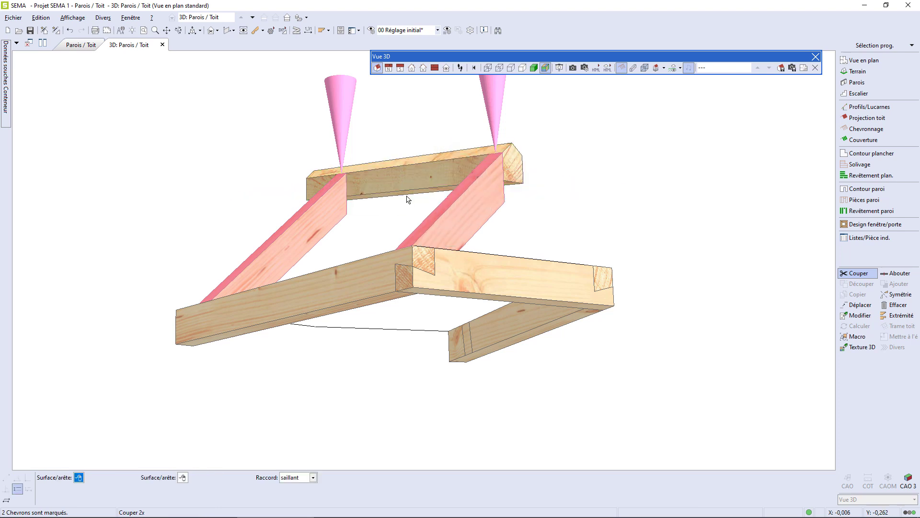
pyautogui.click(408, 179)
pyautogui.click(407, 179)
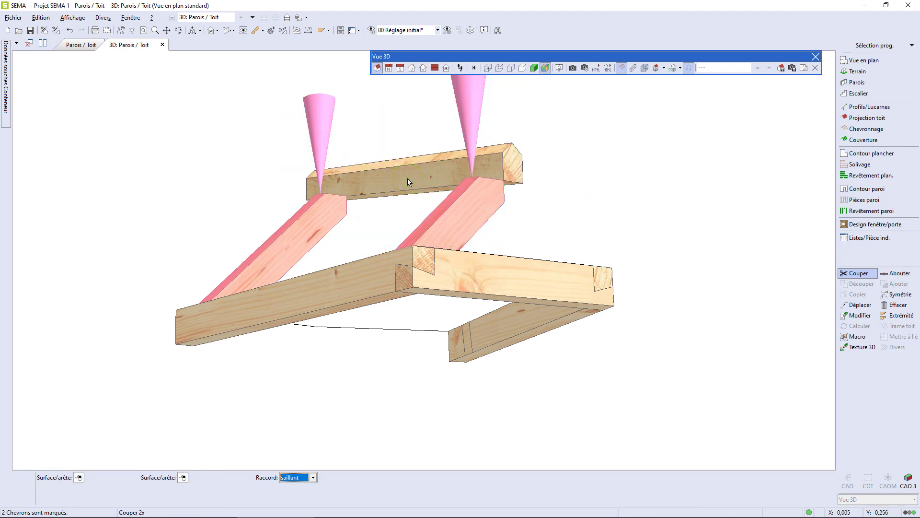
pyautogui.press('Down')
pyautogui.press('Return')
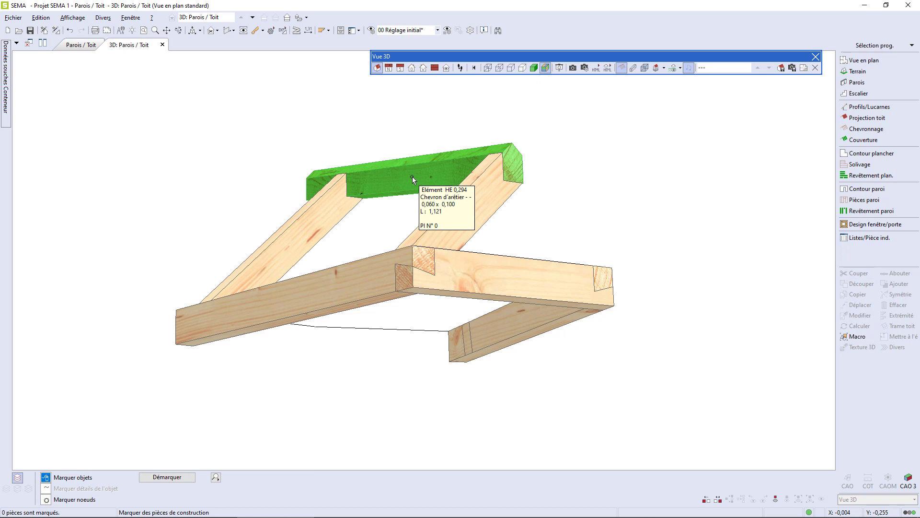
# Show the roof planes again and mirror both plane 1 rafters onto roof plane 2.
pyautogui.moveTo(412, 176); pyautogui.dragTo(442, 226, button='middle')
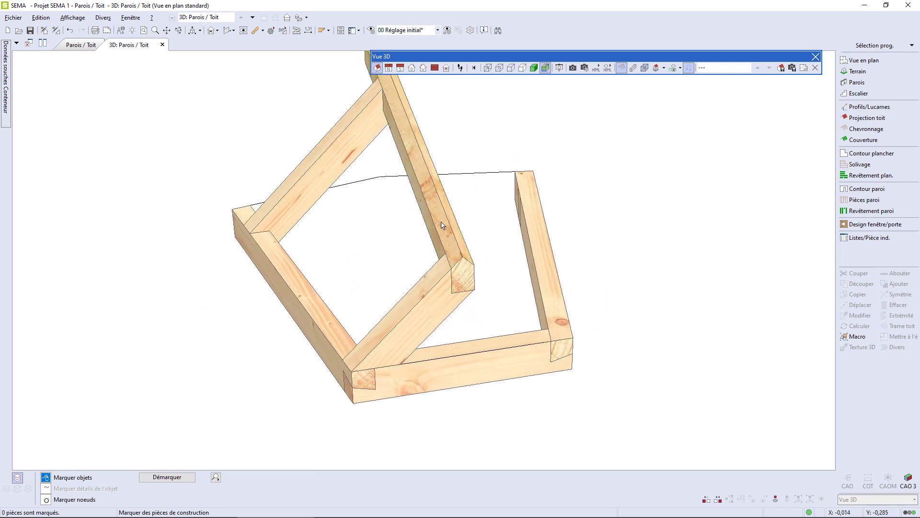
pyautogui.click(620, 72)
pyautogui.click(431, 298)
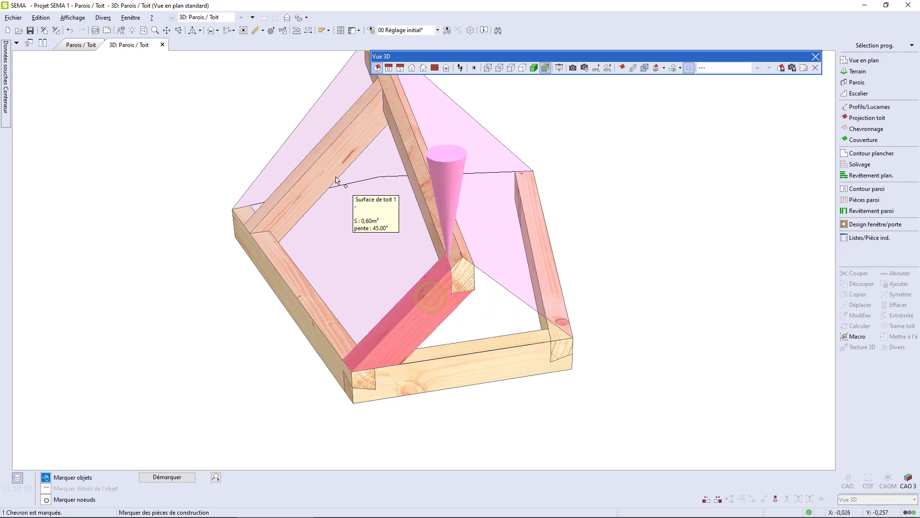
pyautogui.click(318, 156)
pyautogui.click(551, 128)
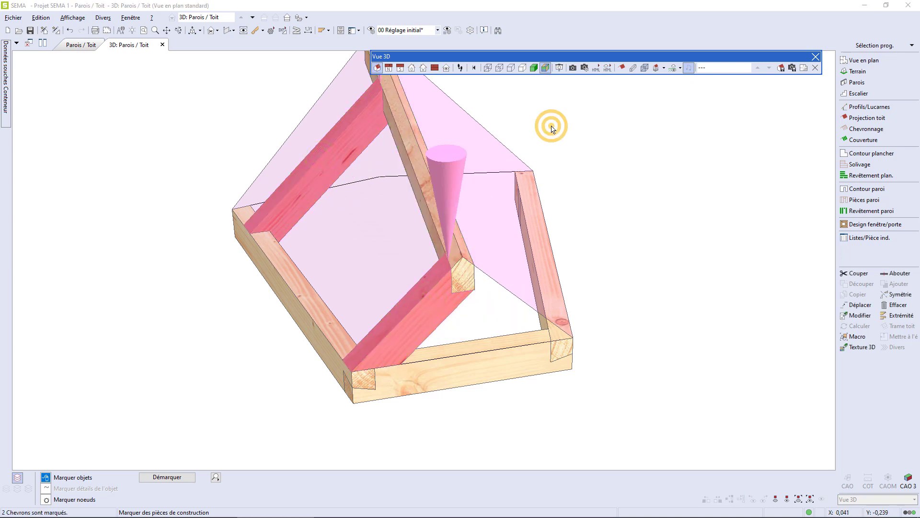
pyautogui.rightClick(551, 128)
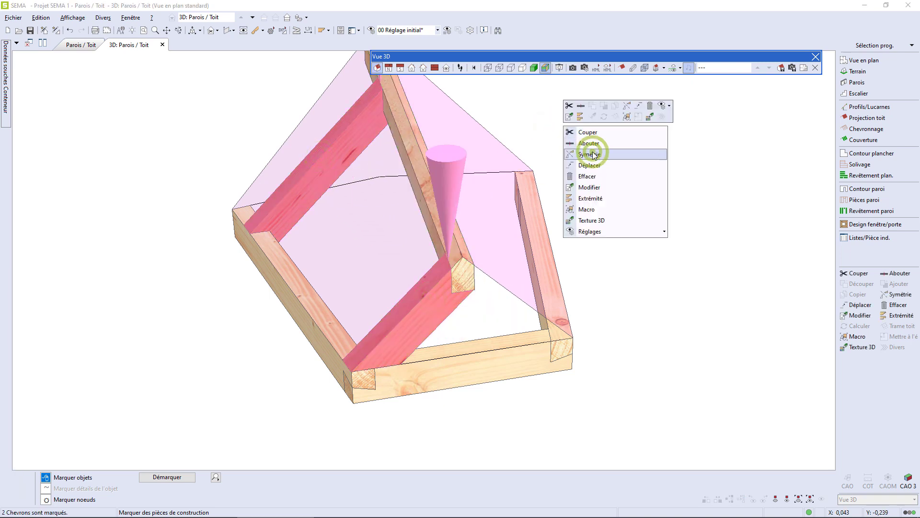
pyautogui.click(595, 154)
pyautogui.click(486, 190)
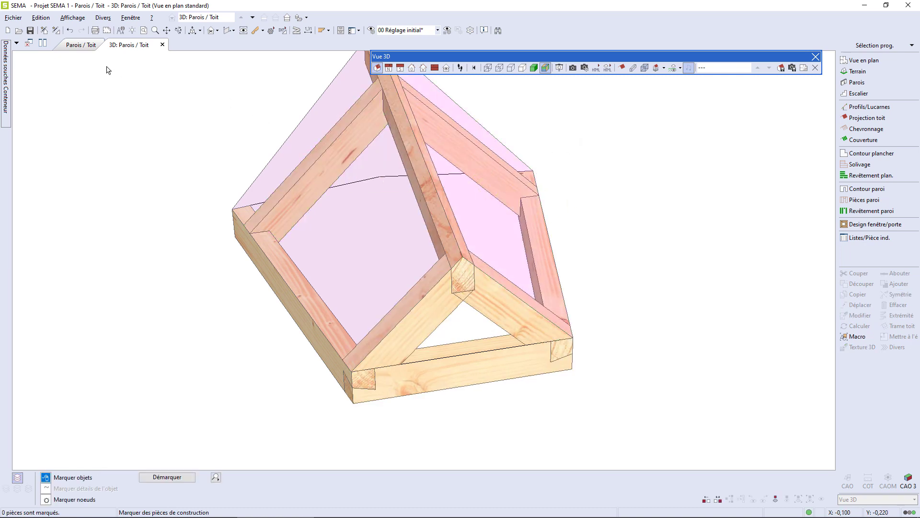
# In the plan, trim both plane 1 rafters at the hip line using Découper with a box extending into plane 2.
pyautogui.click(76, 46)
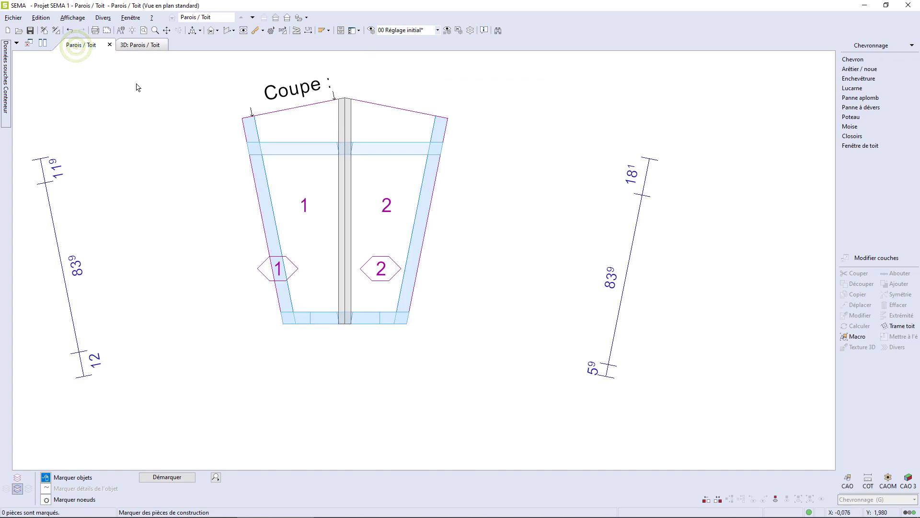
pyautogui.click(330, 152)
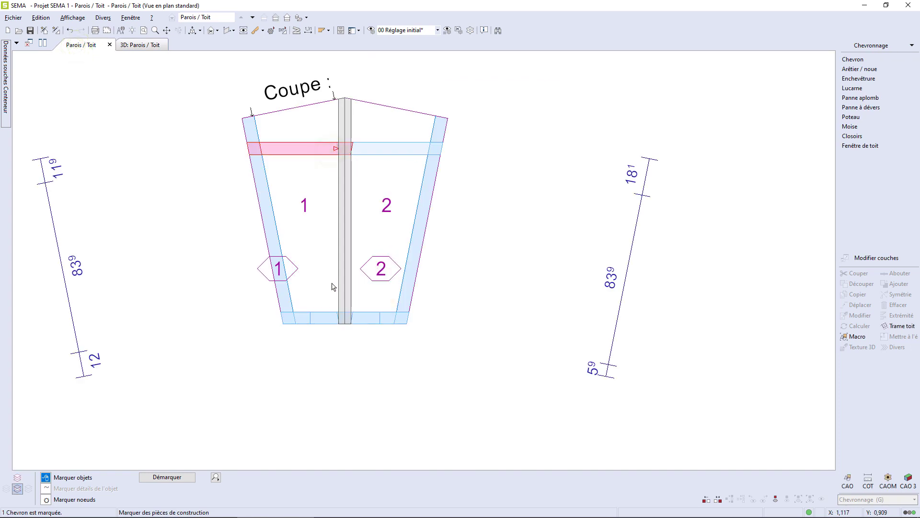
pyautogui.rightClick(441, 248)
pyautogui.click(475, 274)
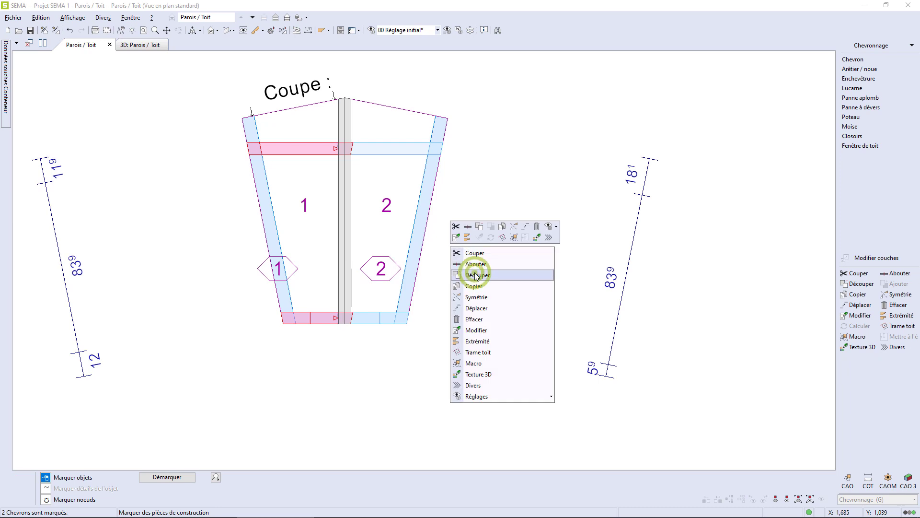
pyautogui.click(481, 280)
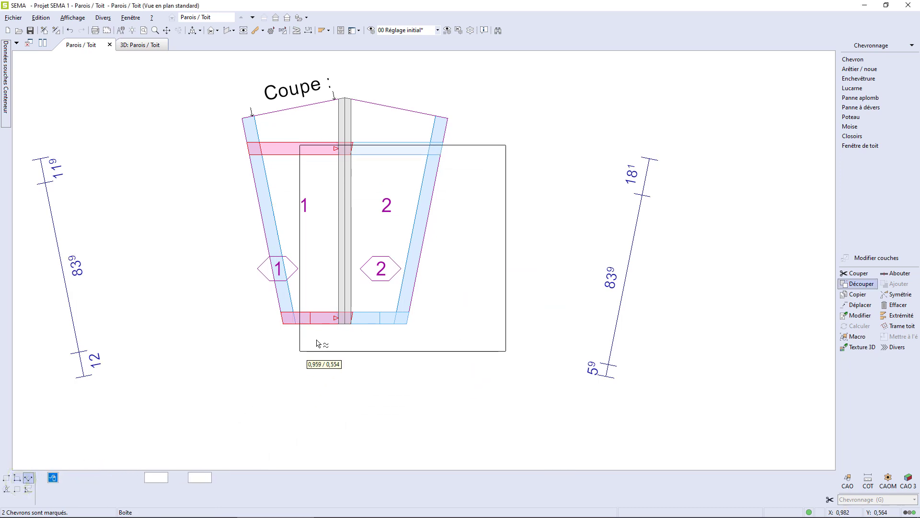
pyautogui.click(344, 325)
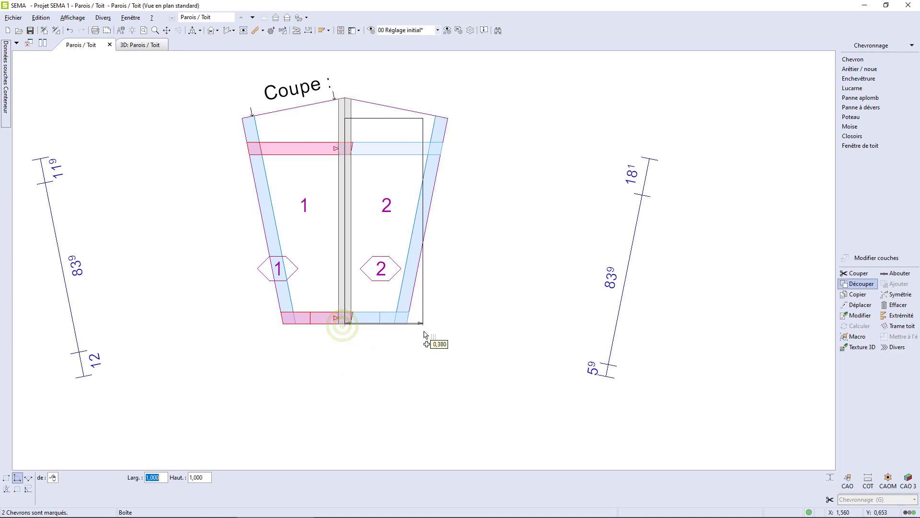
pyautogui.click(389, 129)
# Trim both plane 2 rafters at the hip line using Découper with a box of width -0.110 and height 0.960.
pyautogui.click(377, 141)
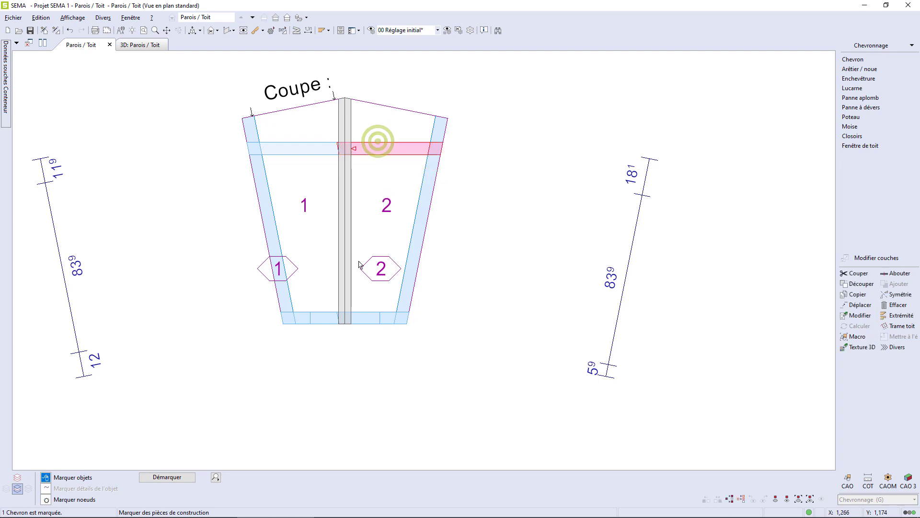
pyautogui.click(366, 316)
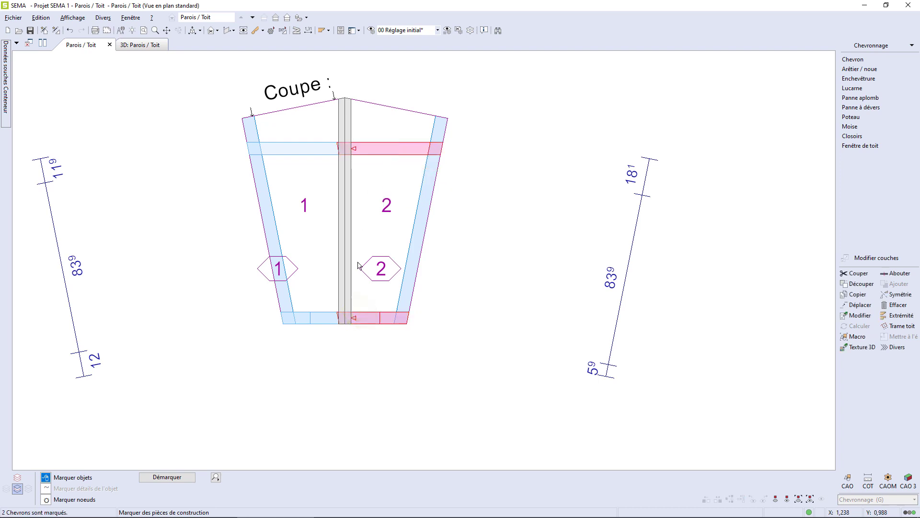
pyautogui.press('d')
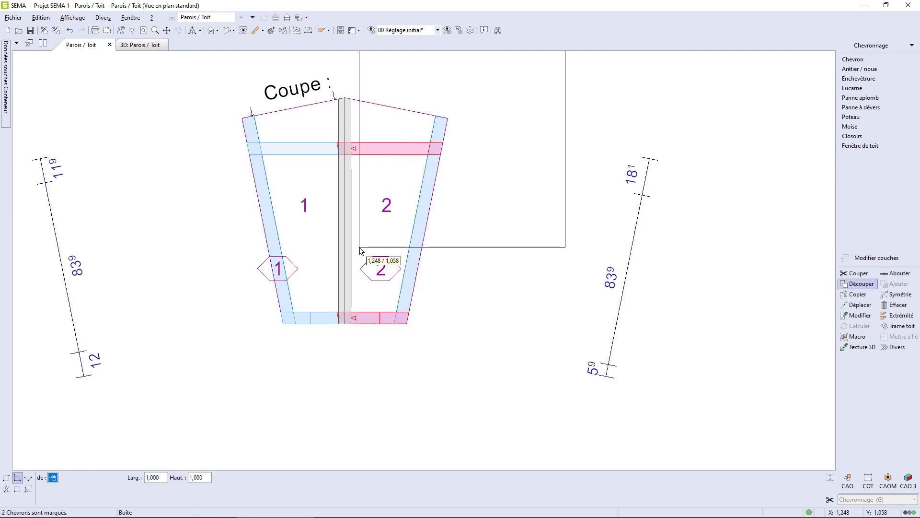
pyautogui.click(347, 324)
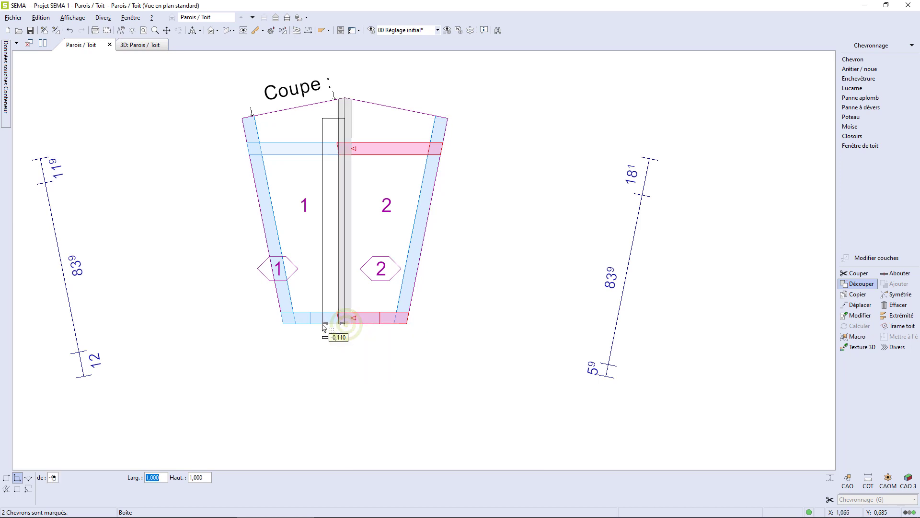
pyautogui.click(322, 128)
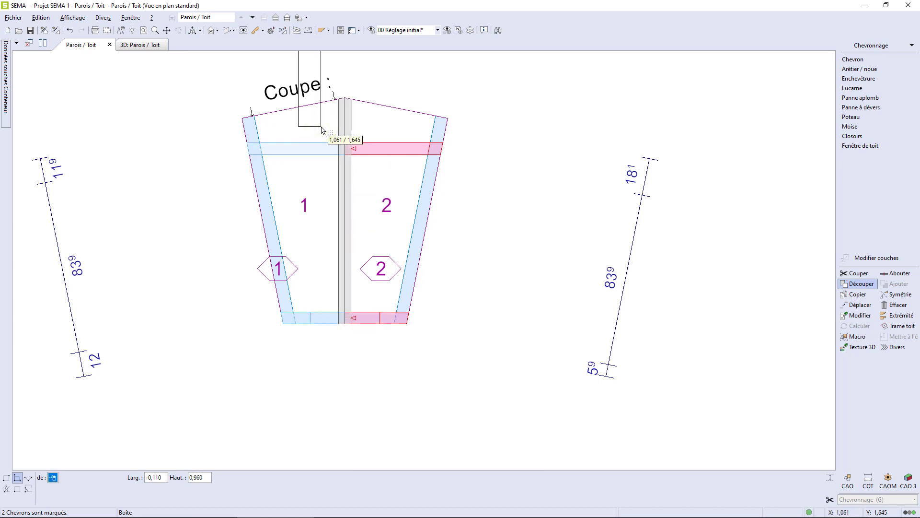
# Hide the roof planes in the 3D view and set up a Semelle timber piece 0.040 wide and 0.080 high.
pyautogui.click(148, 45)
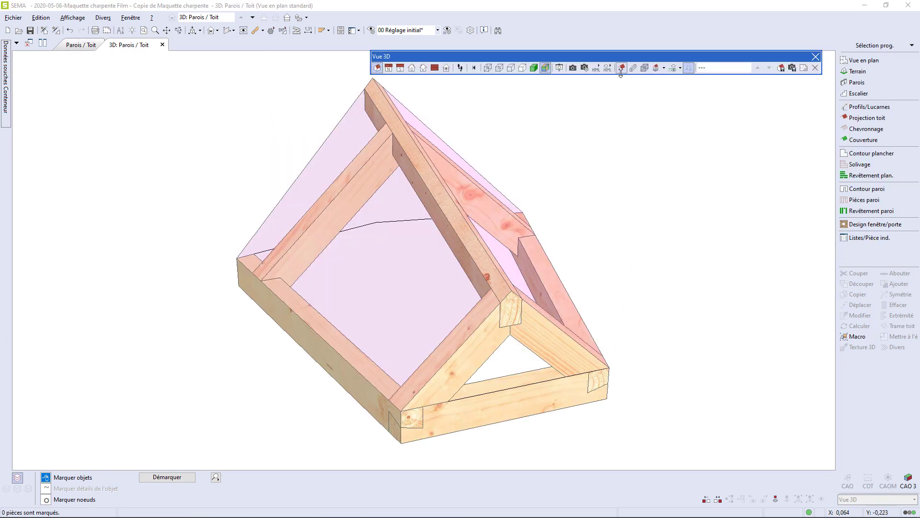
pyautogui.click(622, 68)
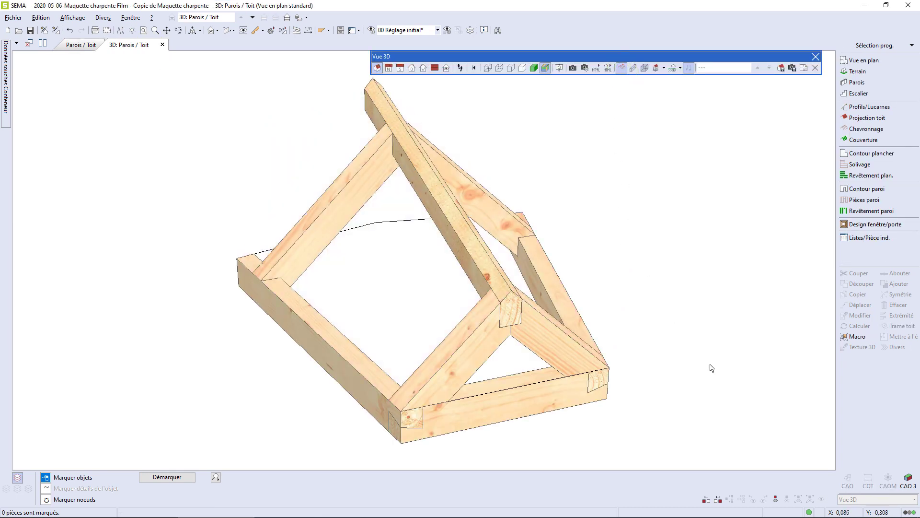
pyautogui.click(910, 481)
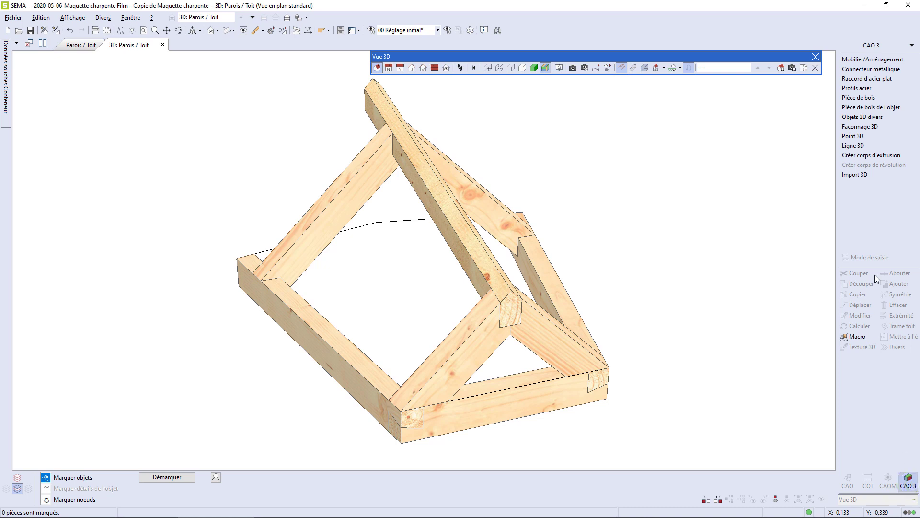
pyautogui.click(869, 100)
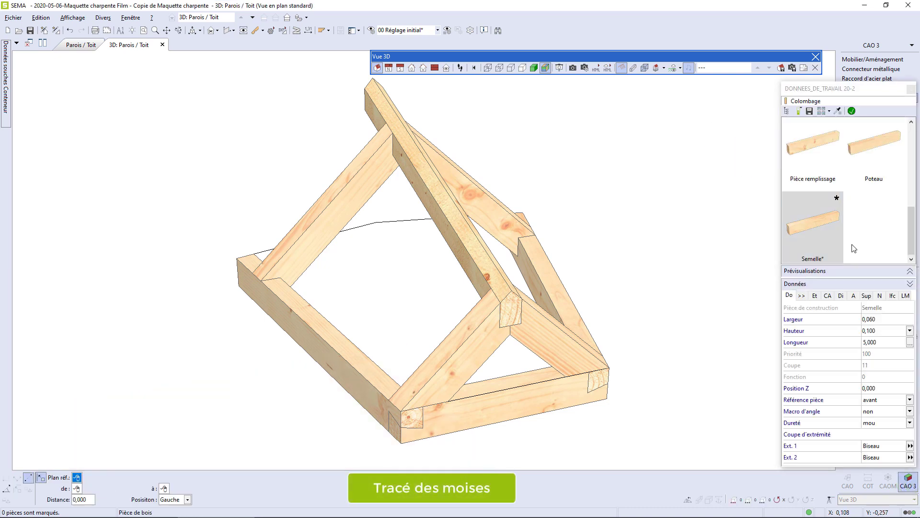
pyautogui.click(885, 322)
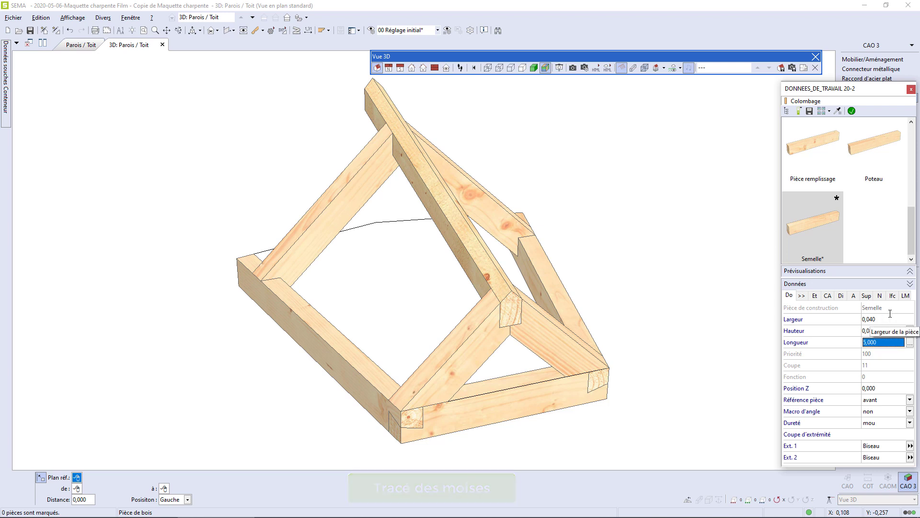
pyautogui.click(852, 111)
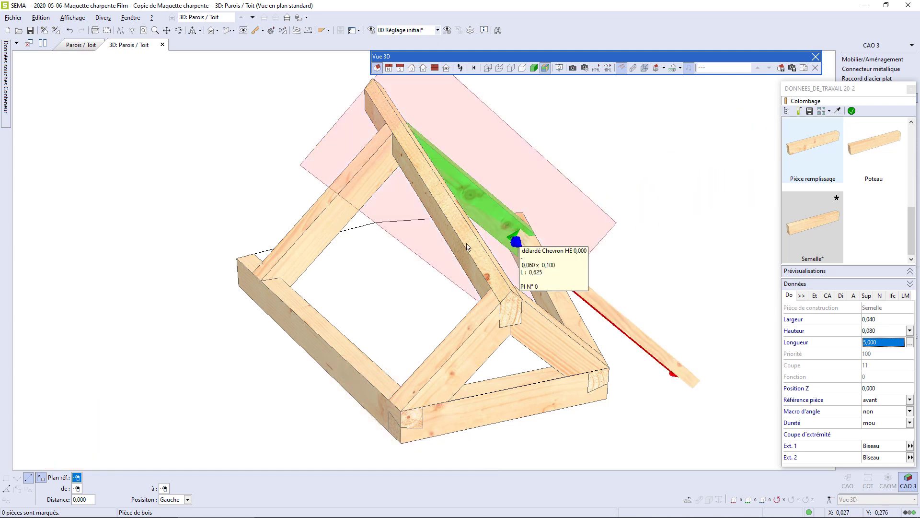
# Run the new tie from the foot of one side rafter to the opposite rafter, using the first rafter's face as reference plane.
pyautogui.click(298, 259)
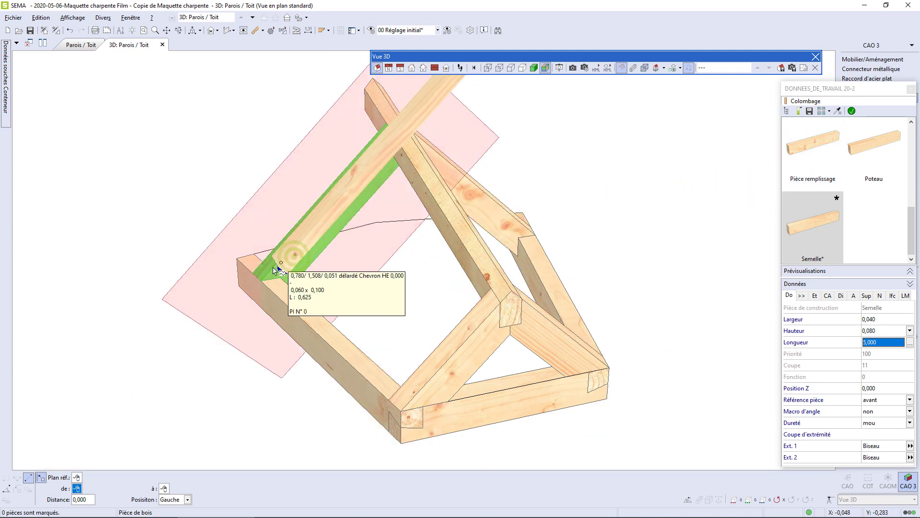
pyautogui.click(262, 278)
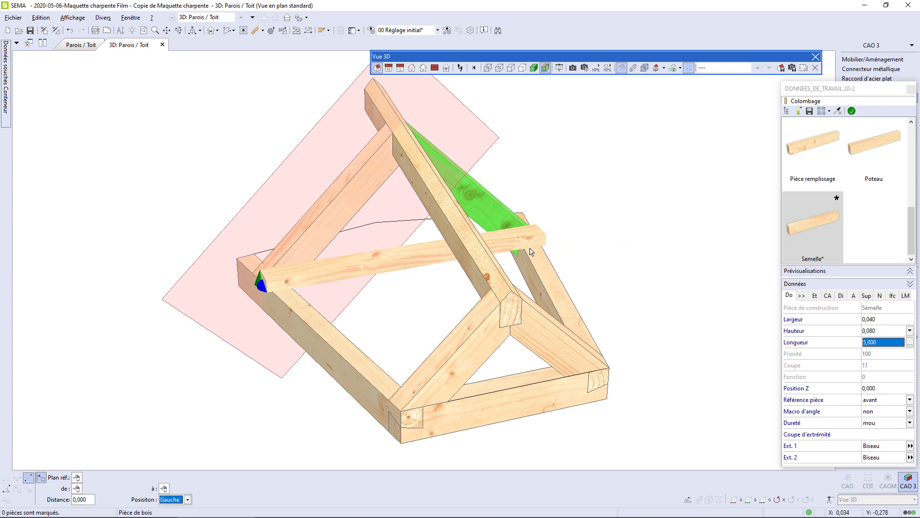
pyautogui.scroll(5, 244, 293)
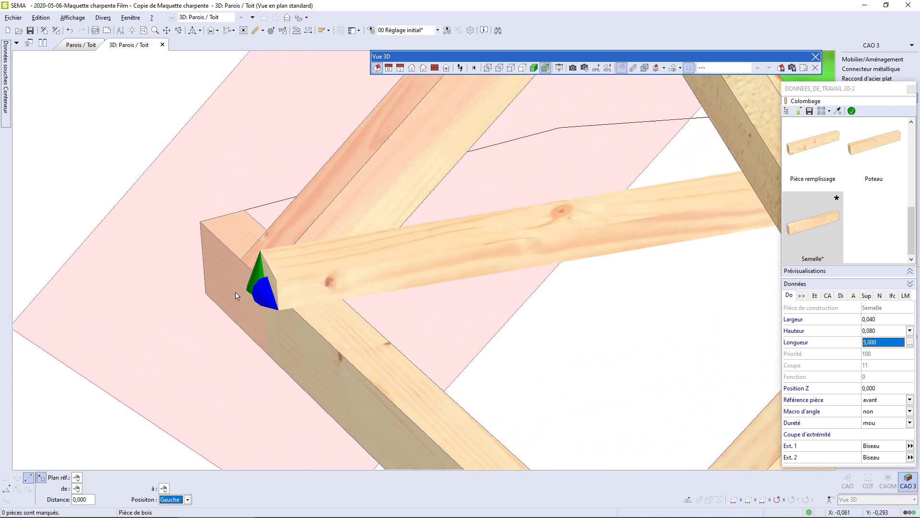
pyautogui.moveTo(290, 304); pyautogui.dragTo(365, 278, button='middle')
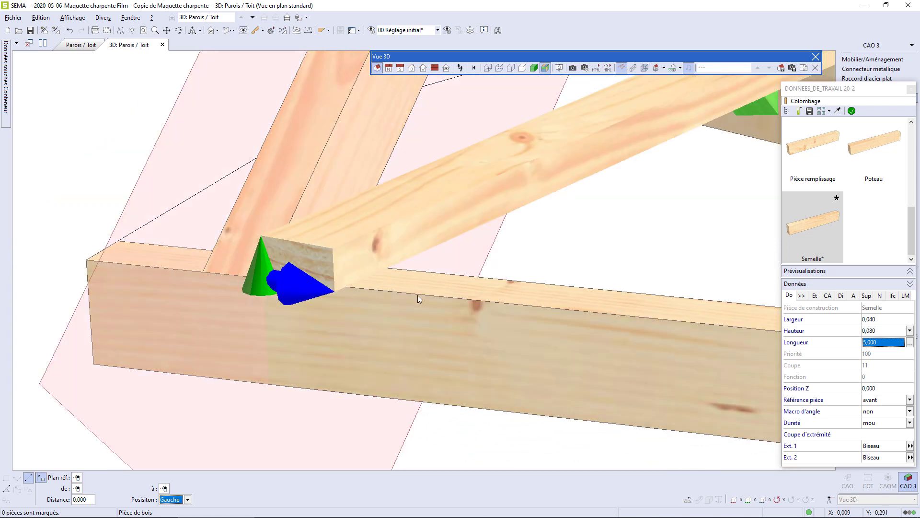
# Rotate the tie upright about its X axis, set its position to Centre, shift its Z reference point, and place it.
pyautogui.click(778, 499)
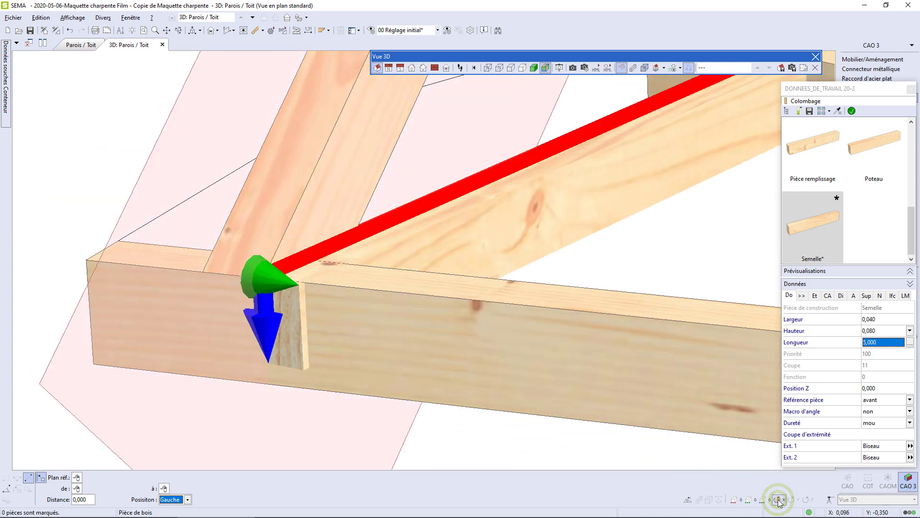
pyautogui.click(751, 499)
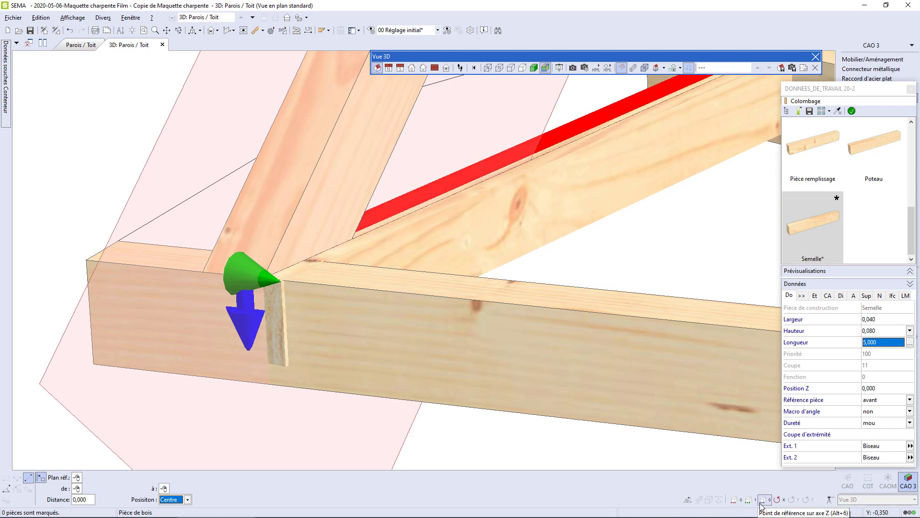
pyautogui.click(762, 503)
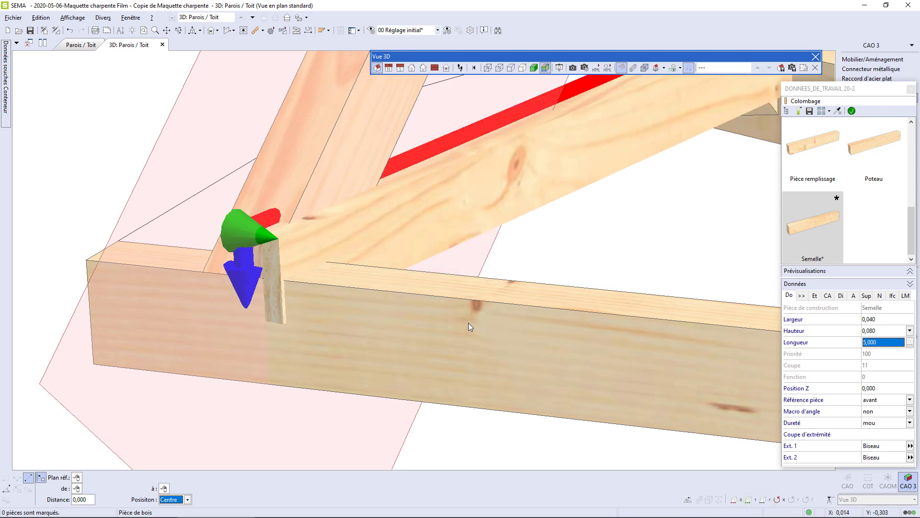
pyautogui.click(469, 324)
pyautogui.press('Escape')
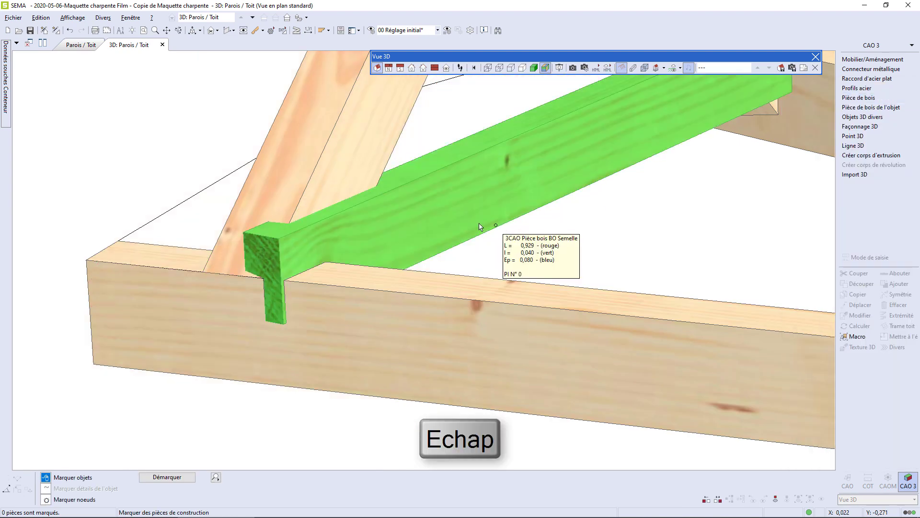
# Copy the tie from one face of the rafter foot to the other so the pair clasps the rafter.
pyautogui.click(468, 218)
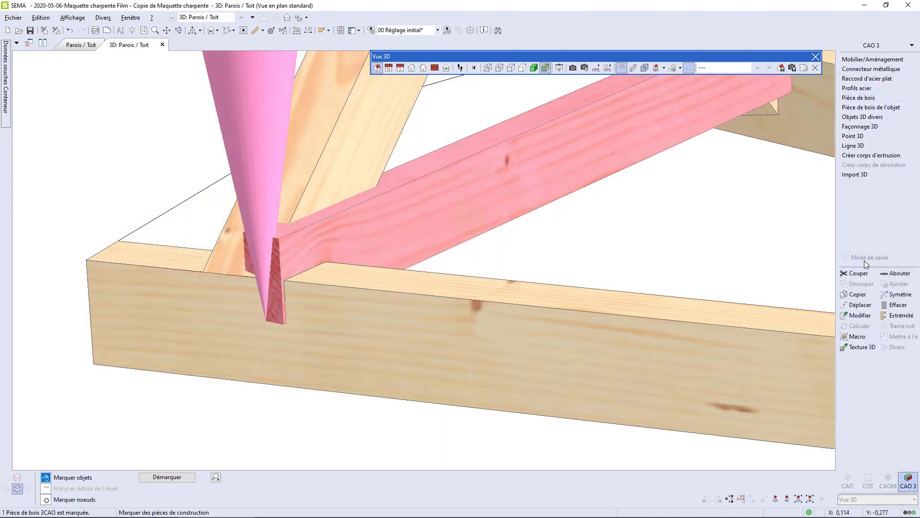
pyautogui.click(864, 294)
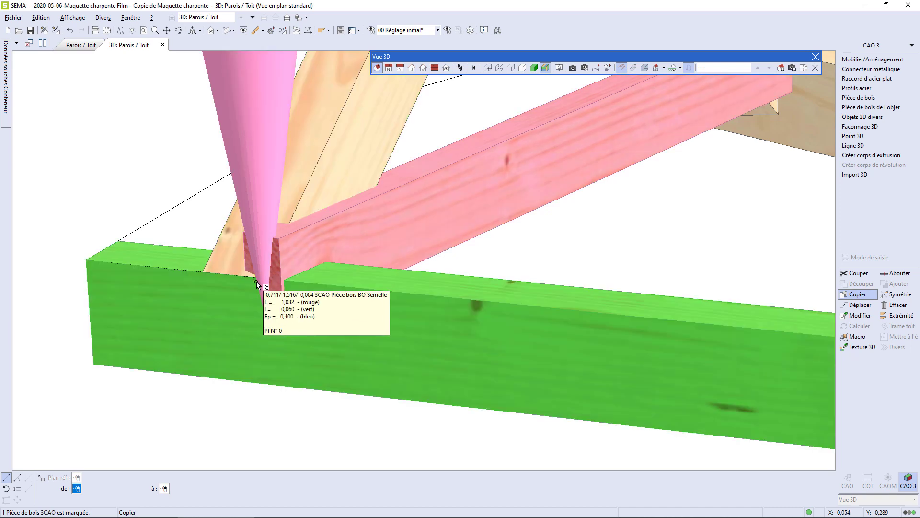
pyautogui.click(256, 280)
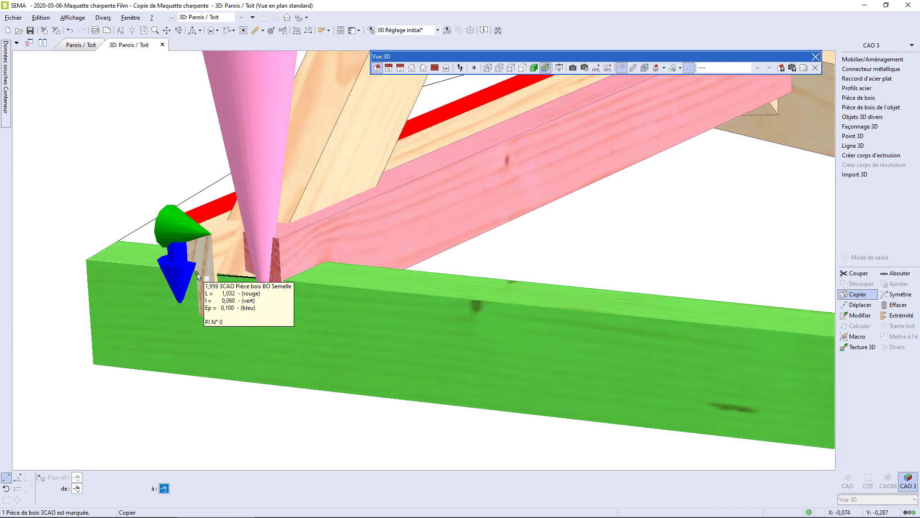
pyautogui.press('Escape')
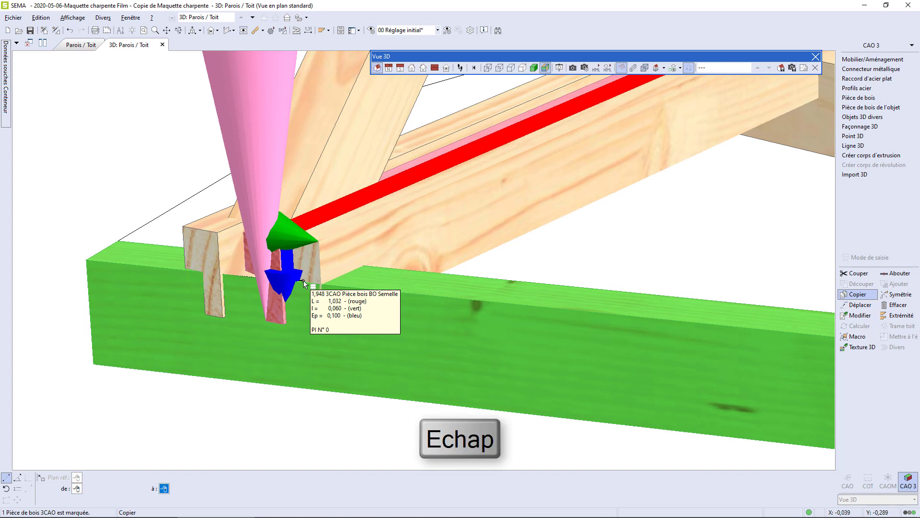
# Cut the near ends of both ties with Couper 2x to the sill's outer face and the rafter's upper face, with a saillant joint.
pyautogui.click(214, 250)
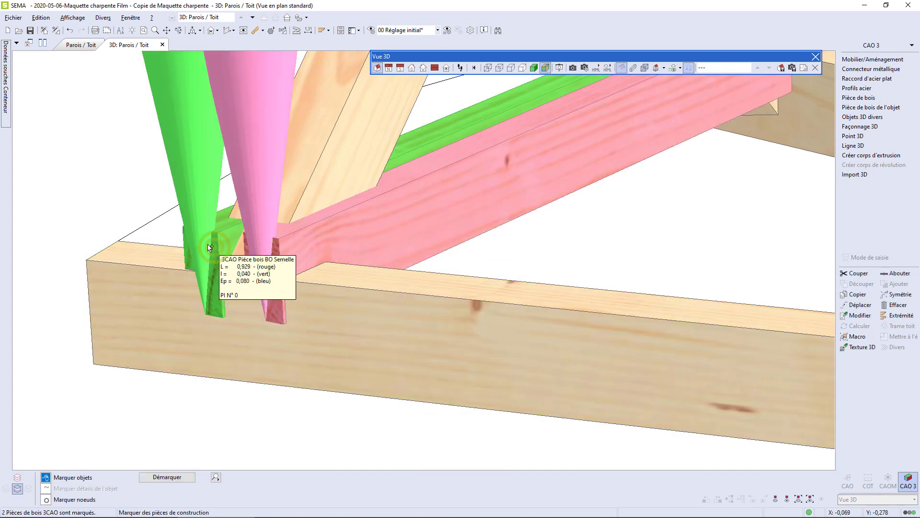
pyautogui.click(115, 185)
pyautogui.rightClick(116, 184)
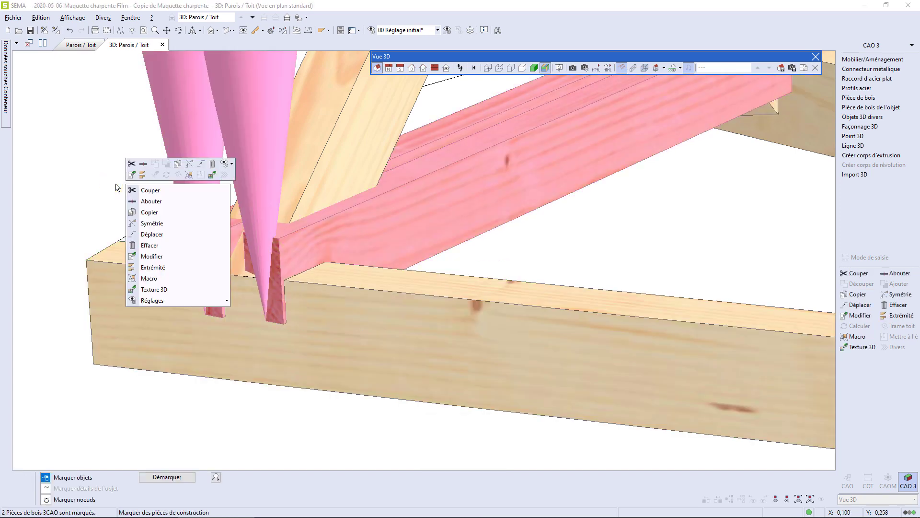
pyautogui.click(154, 194)
pyautogui.click(162, 211)
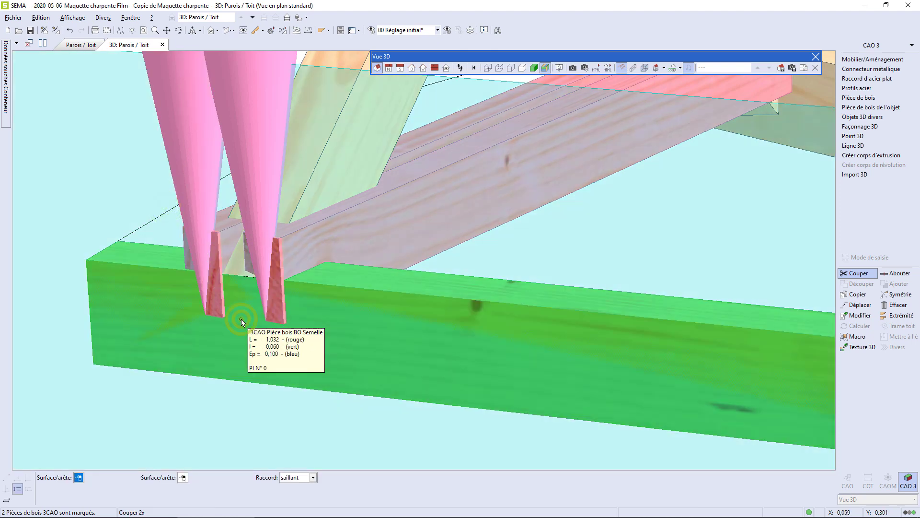
pyautogui.click(241, 321)
pyautogui.click(302, 169)
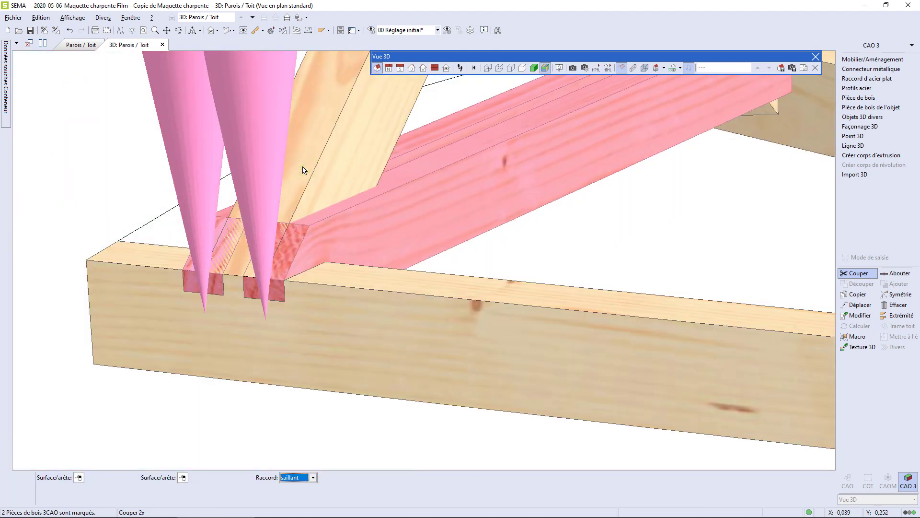
pyautogui.click(303, 166)
pyautogui.press('Escape')
pyautogui.press('Escape')
# Cut the opposite ends of both ties with Couper 2x against the other sill's outer face and its rafter's upper face.
pyautogui.scroll(-8, 228, 282)
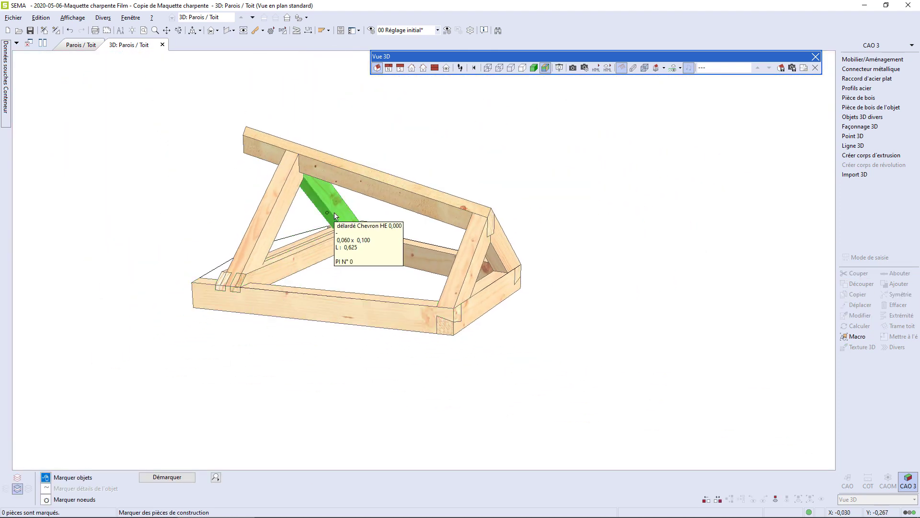
pyautogui.moveTo(335, 216); pyautogui.dragTo(84, 202, button='middle')
pyautogui.scroll(3, 437, 236)
pyautogui.scroll(3, 314, 260)
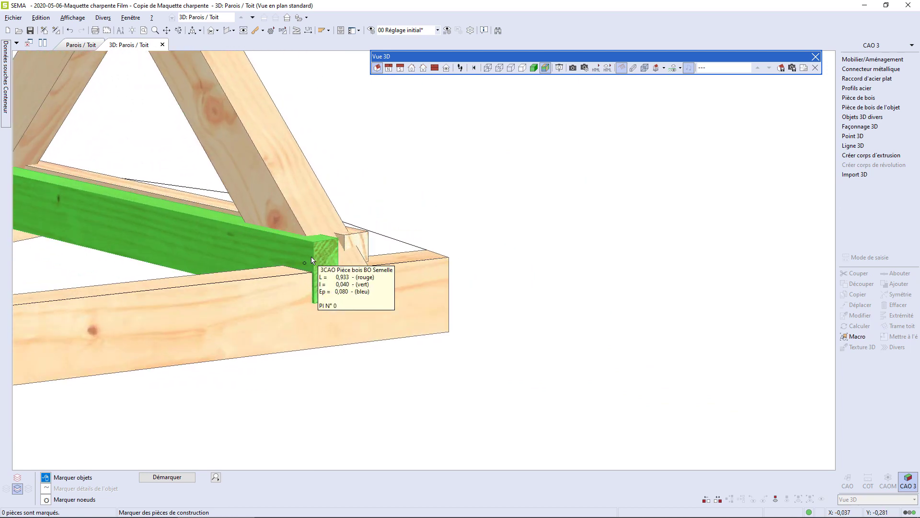
pyautogui.scroll(2, 312, 260)
pyautogui.click(372, 238)
pyautogui.click(326, 259)
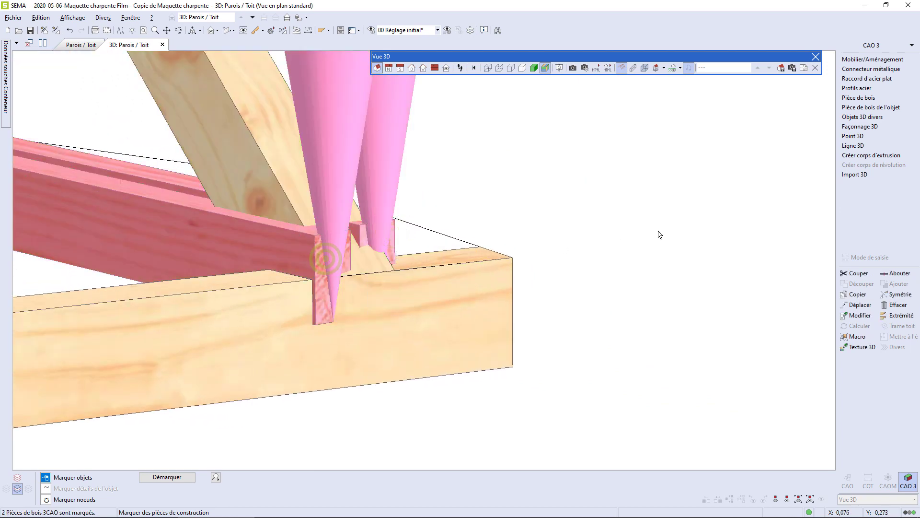
pyautogui.rightClick(661, 236)
pyautogui.click(682, 238)
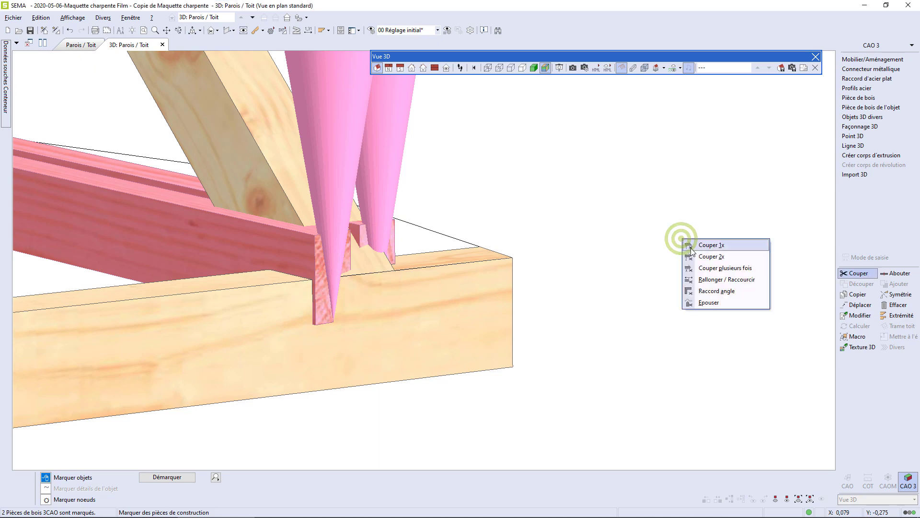
pyautogui.click(694, 254)
pyautogui.click(424, 283)
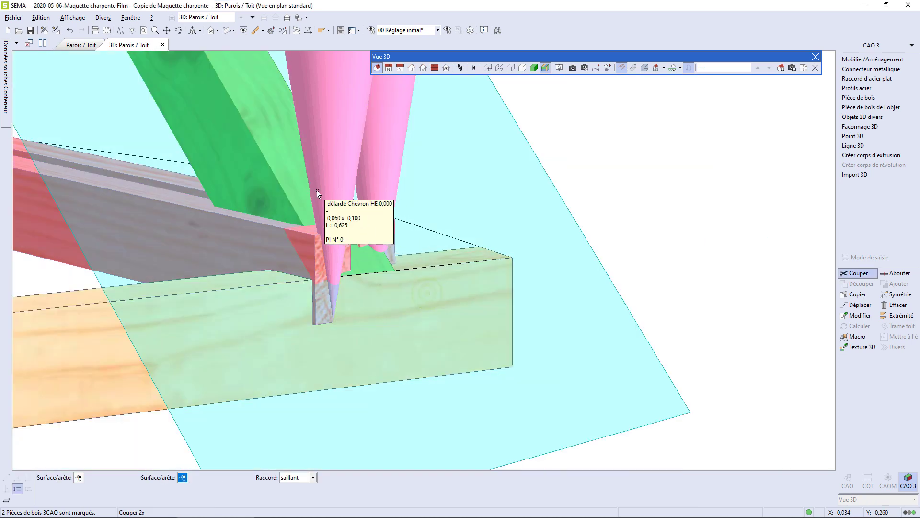
pyautogui.click(307, 186)
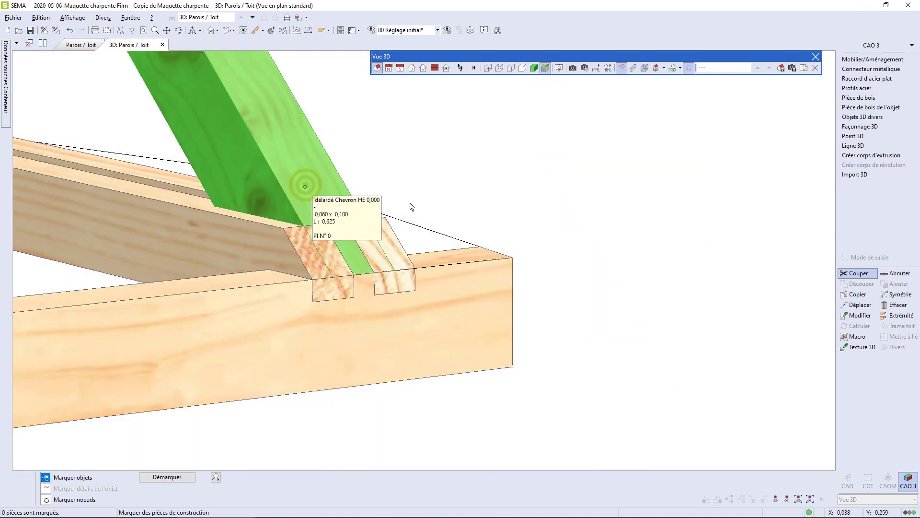
# Change the Dureté of the two long side sills to moyen.
pyautogui.scroll(-5, 702, 287)
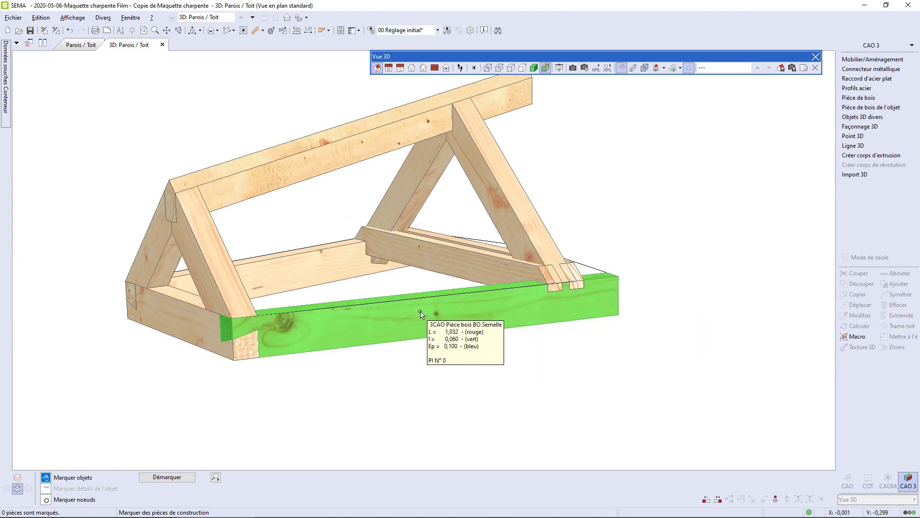
pyautogui.click(420, 314)
pyautogui.click(357, 249)
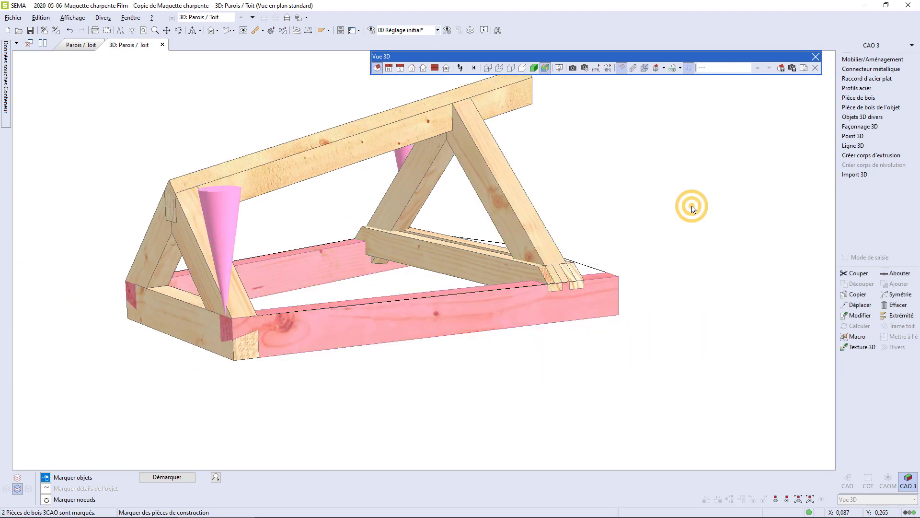
pyautogui.rightClick(692, 206)
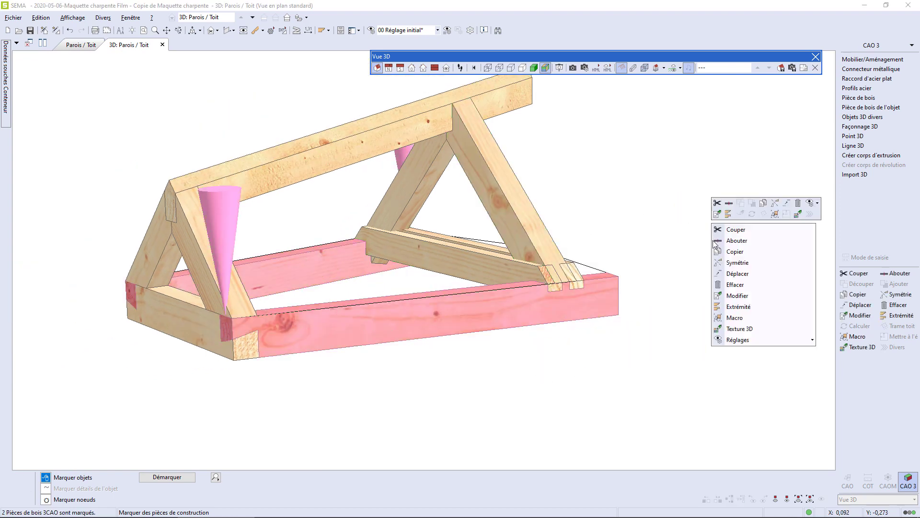
pyautogui.click(733, 294)
pyautogui.click(740, 300)
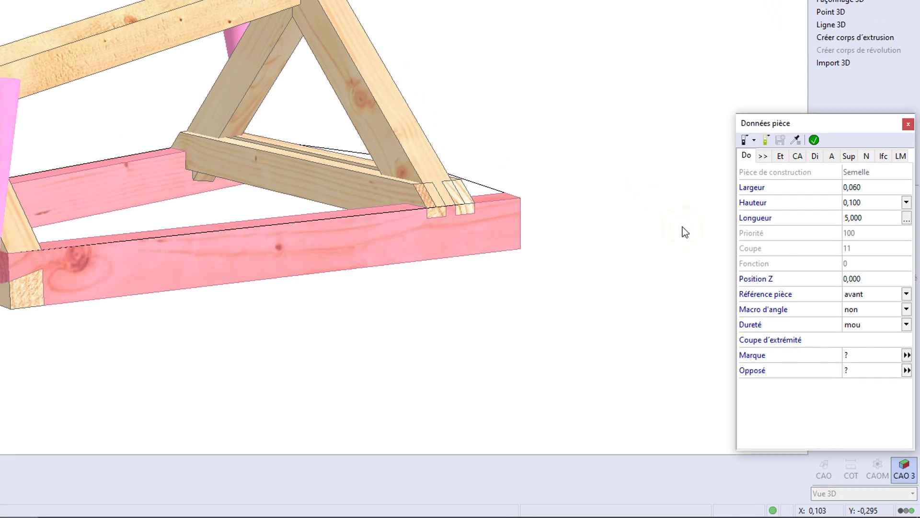
pyautogui.click(851, 326)
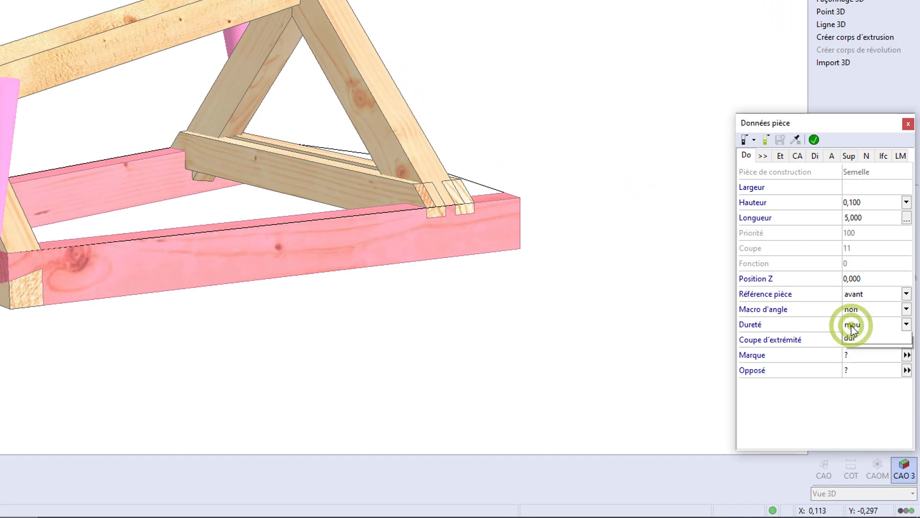
pyautogui.click(866, 348)
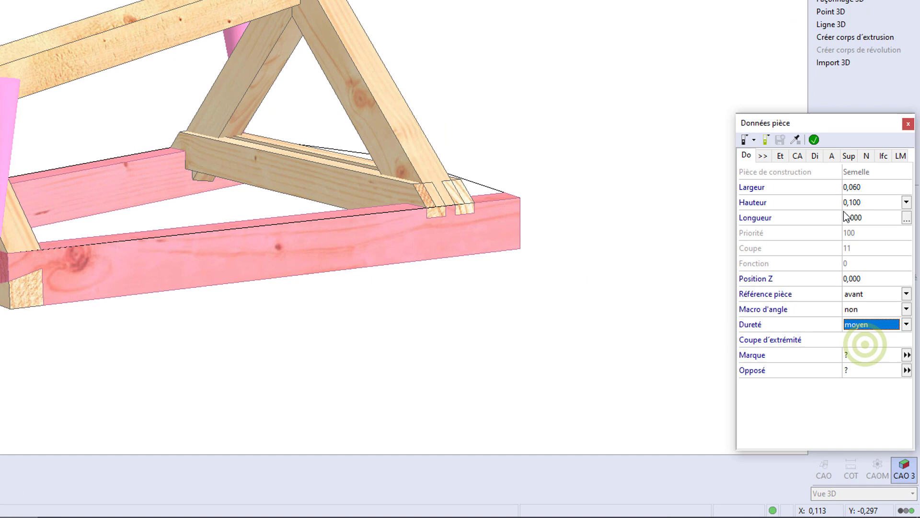
pyautogui.click(813, 141)
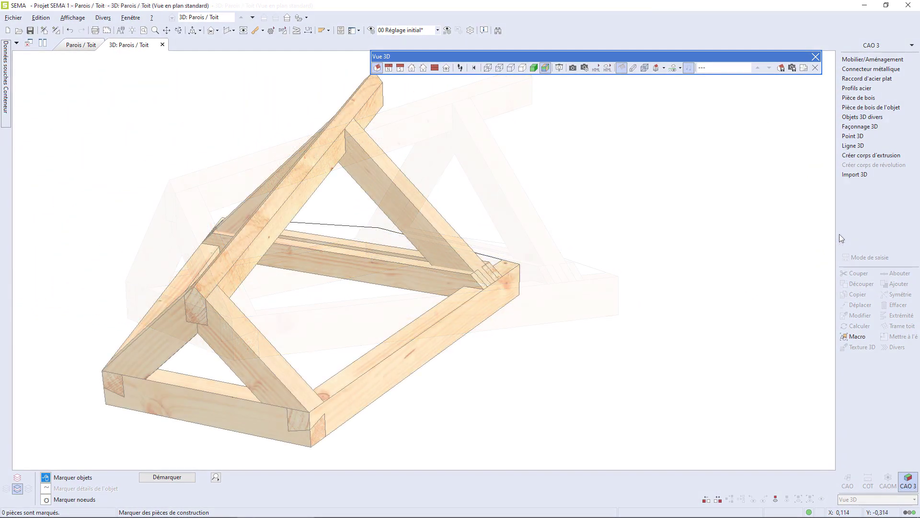
# Create a vertical section defined by two points along a side rafter, with distance 0.000 and direction Gauche, for an end-on rafter view.
pyautogui.click(216, 31)
pyautogui.click(218, 44)
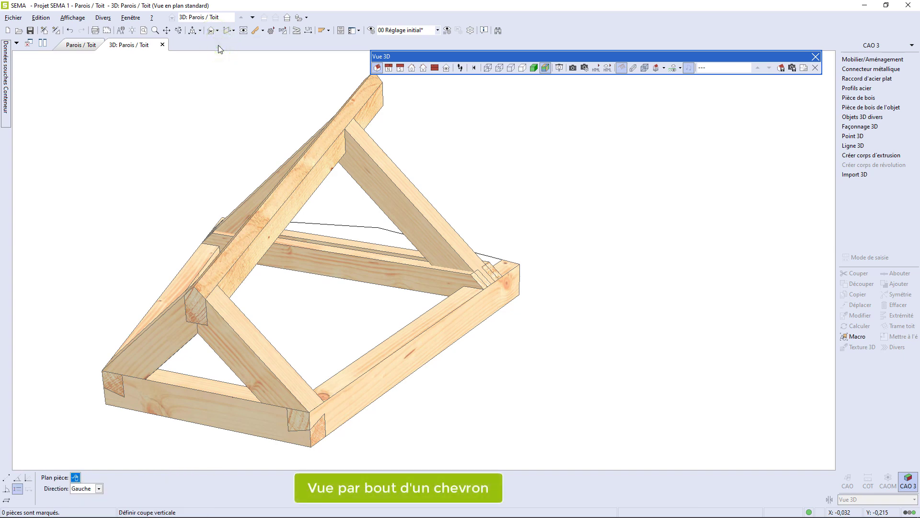
pyautogui.click(8, 494)
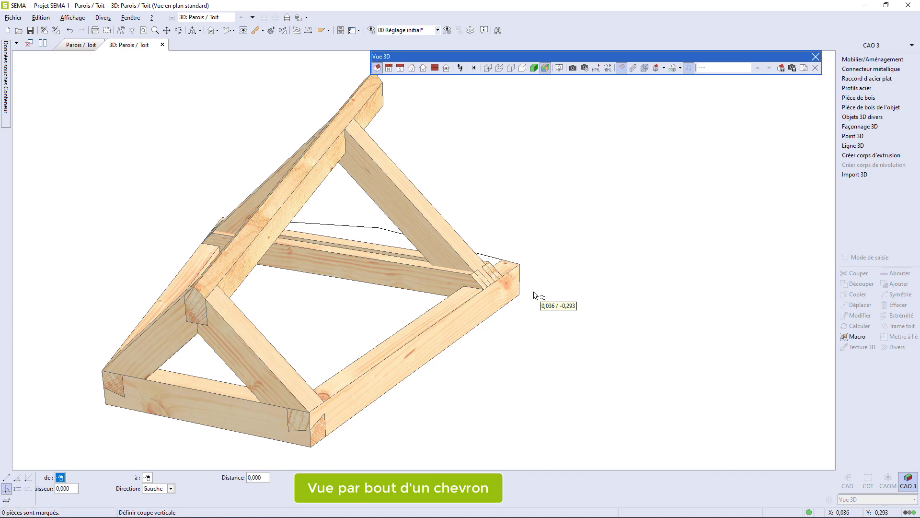
pyautogui.scroll(5, 479, 273)
pyautogui.click(463, 285)
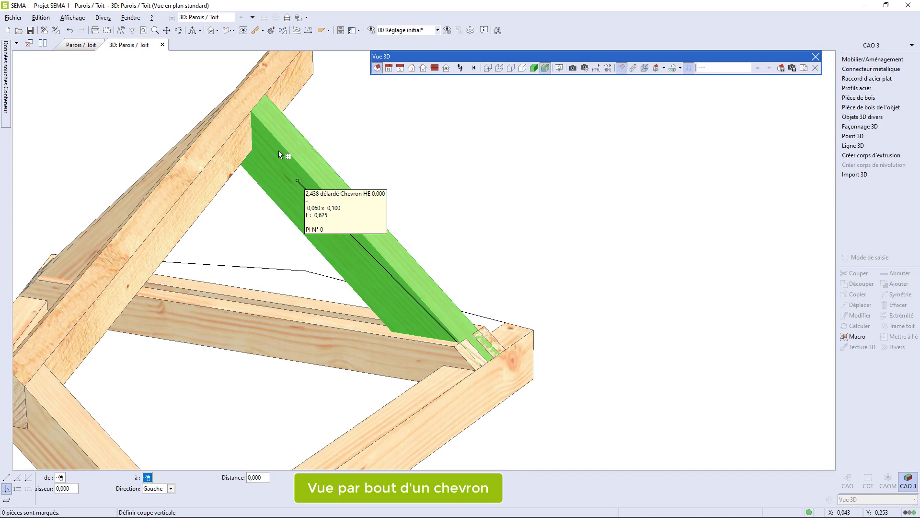
pyautogui.click(247, 114)
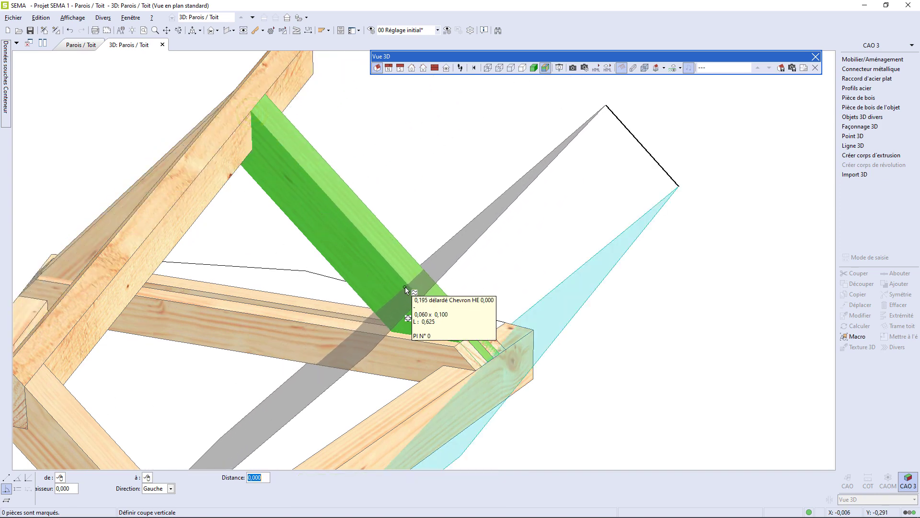
pyautogui.click(521, 387)
pyautogui.press('Return')
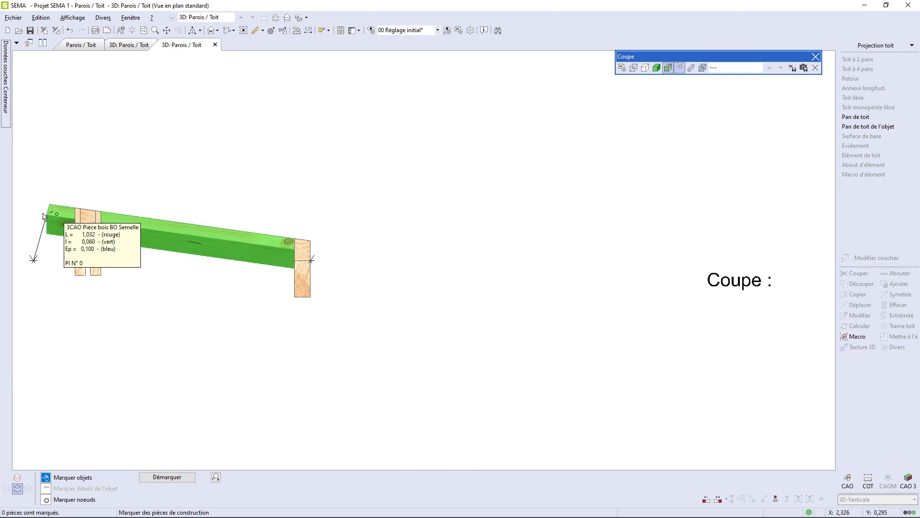
pyautogui.scroll(5, 95, 239)
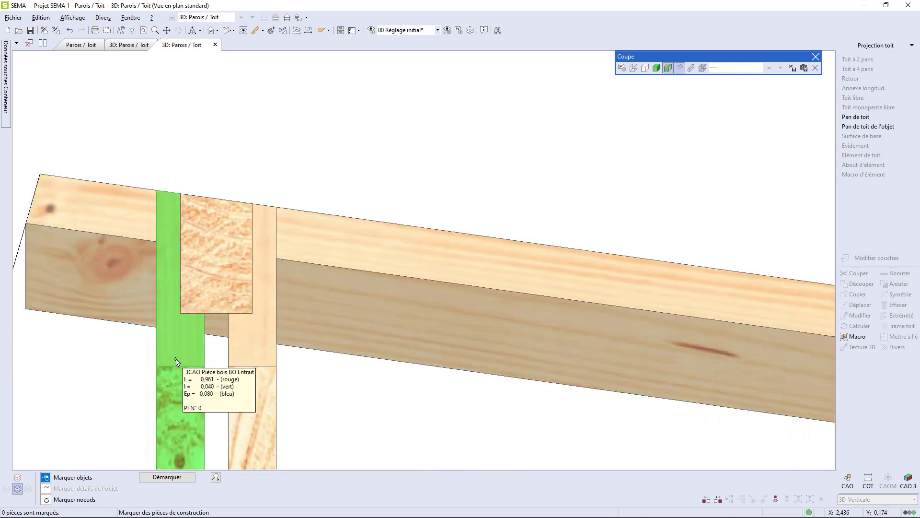
# Cut a box 0,060 wide and about 0,122 high out of both ties around the side rafter, and close the section view.
pyautogui.click(176, 354)
pyautogui.click(266, 349)
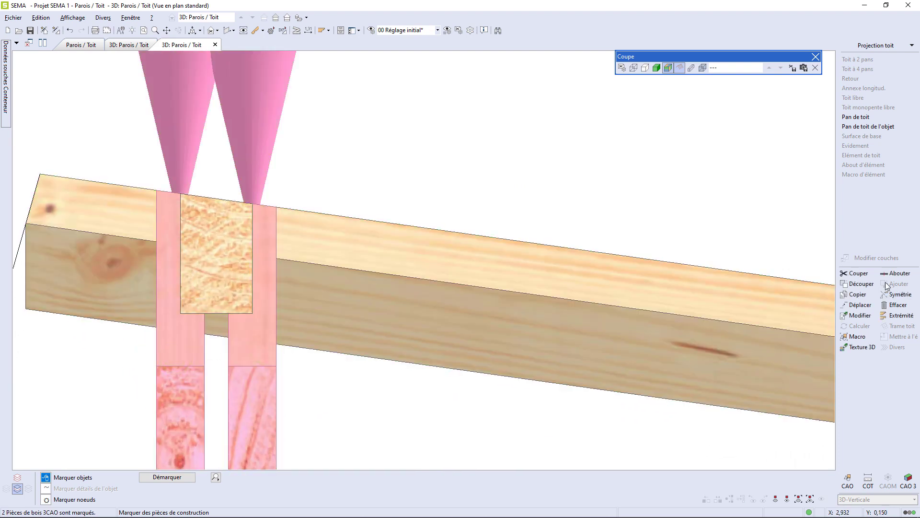
pyautogui.click(872, 283)
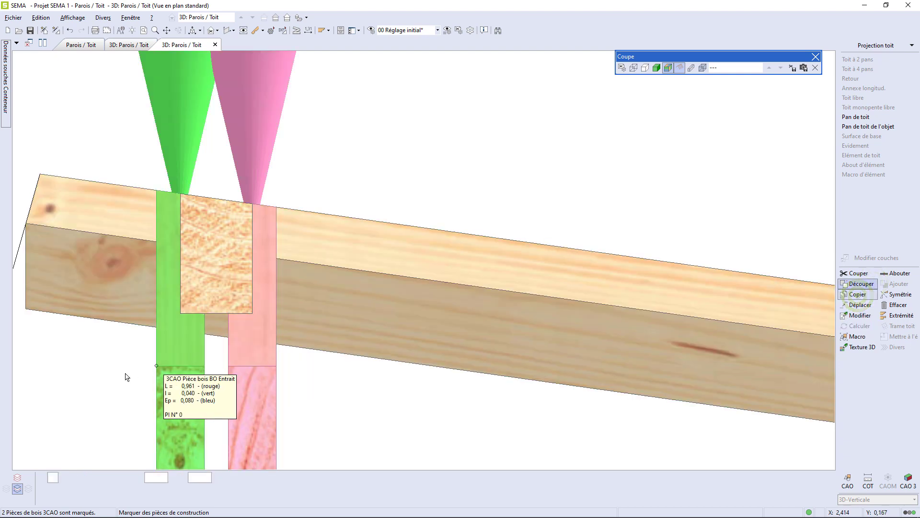
pyautogui.click(181, 315)
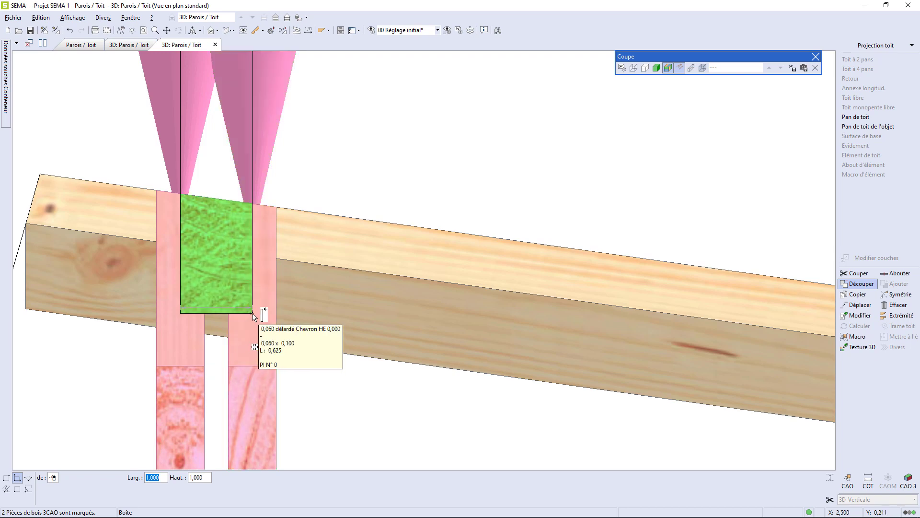
pyautogui.click(253, 313)
pyautogui.click(255, 171)
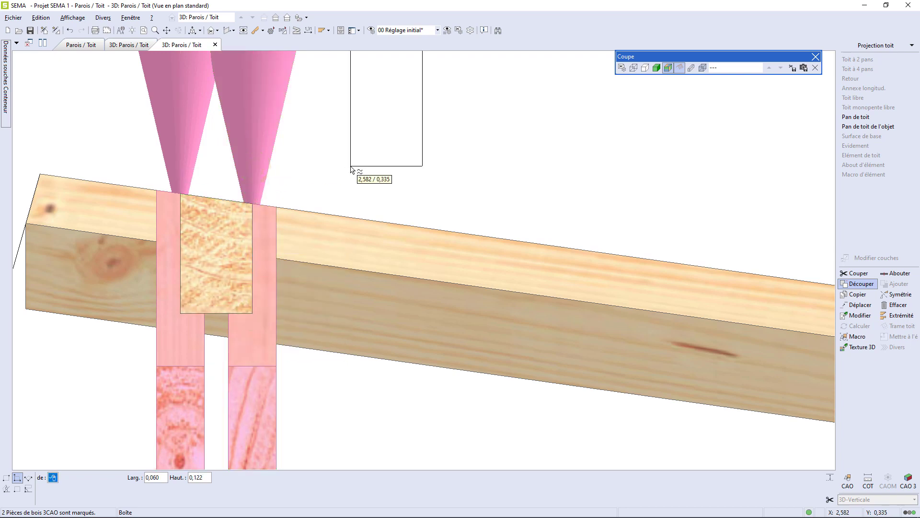
pyautogui.press('Escape')
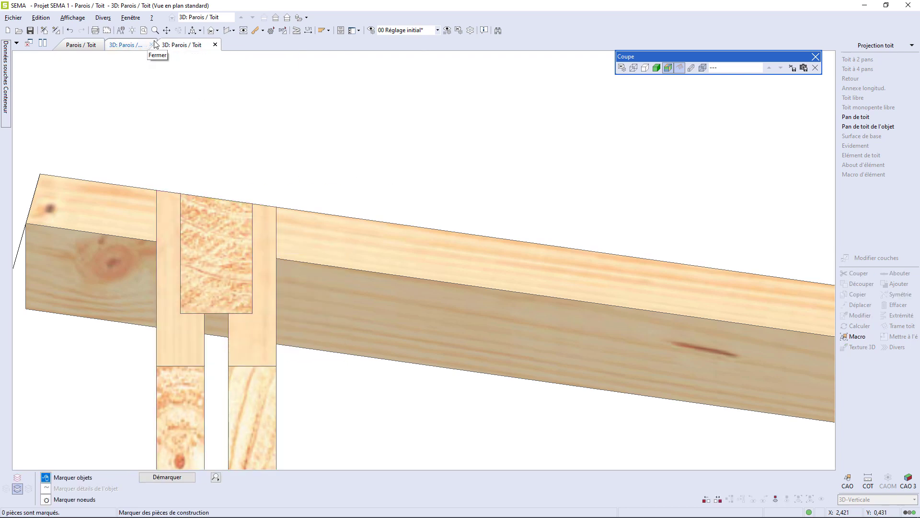
pyautogui.click(217, 45)
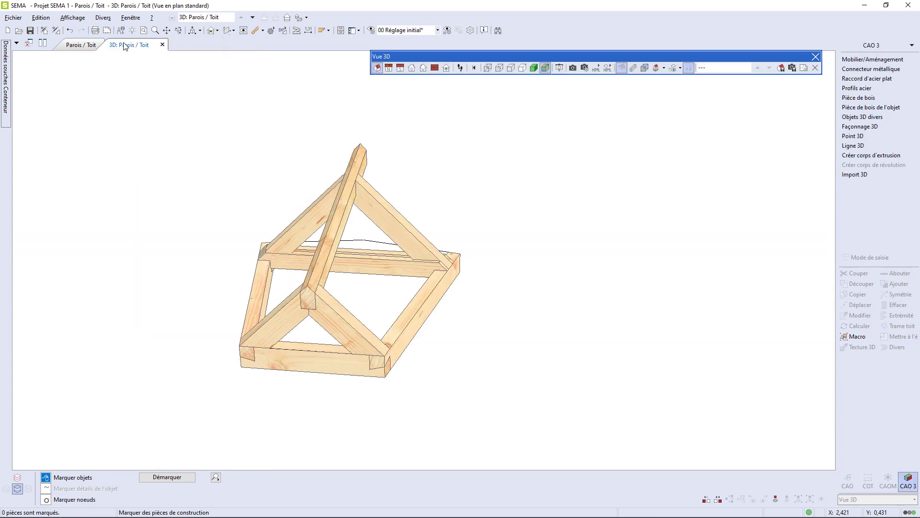
# Create a vertical section through two points along the opposite side rafter, with direction Gauche, showing that rafter and the ties end-on.
pyautogui.scroll(3, 526, 305)
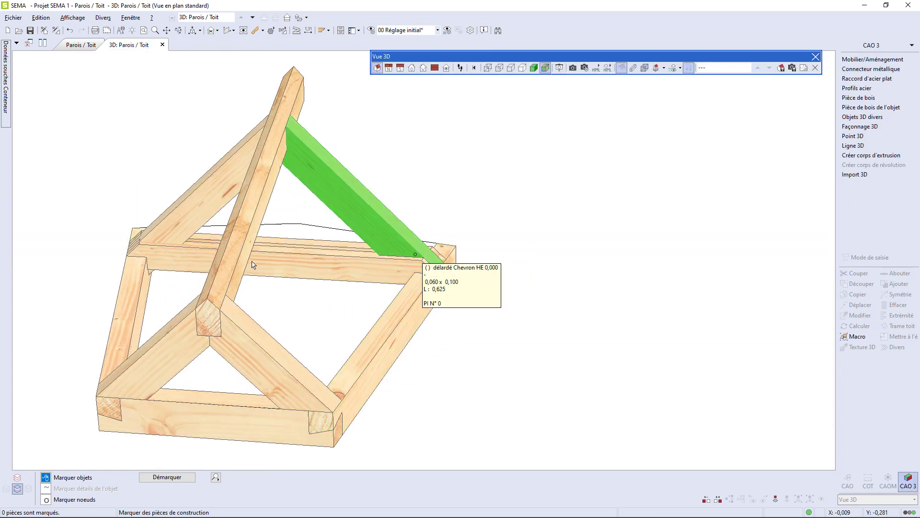
pyautogui.moveTo(166, 234); pyautogui.dragTo(306, 228)
pyautogui.scroll(3, 89, 259)
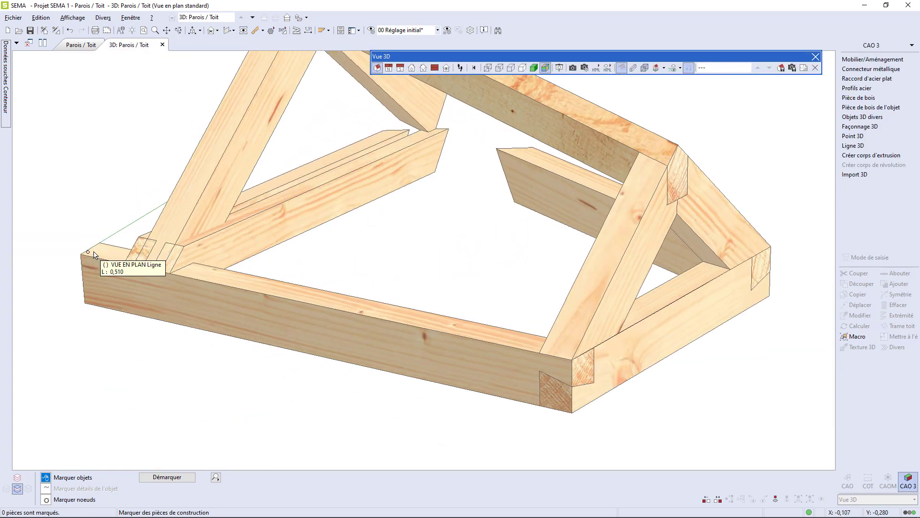
pyautogui.moveTo(157, 292); pyautogui.dragTo(248, 400, button='middle')
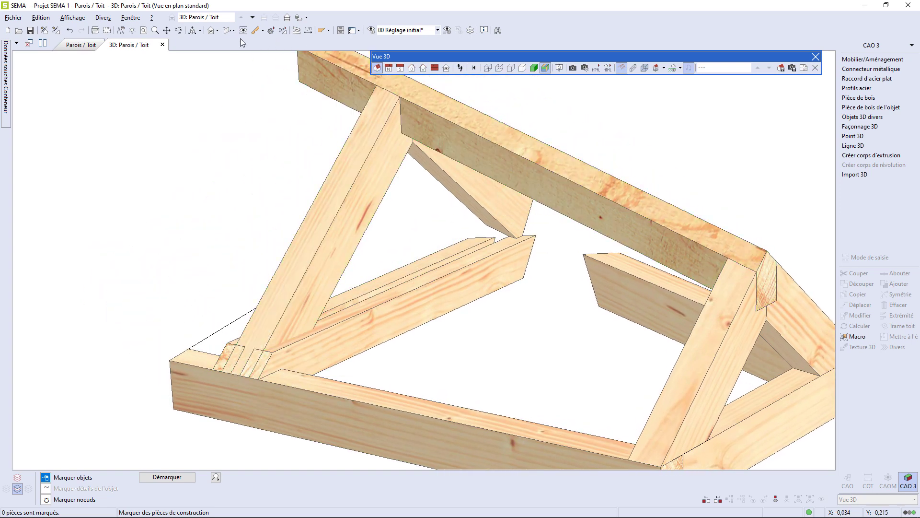
pyautogui.click(217, 31)
pyautogui.click(249, 378)
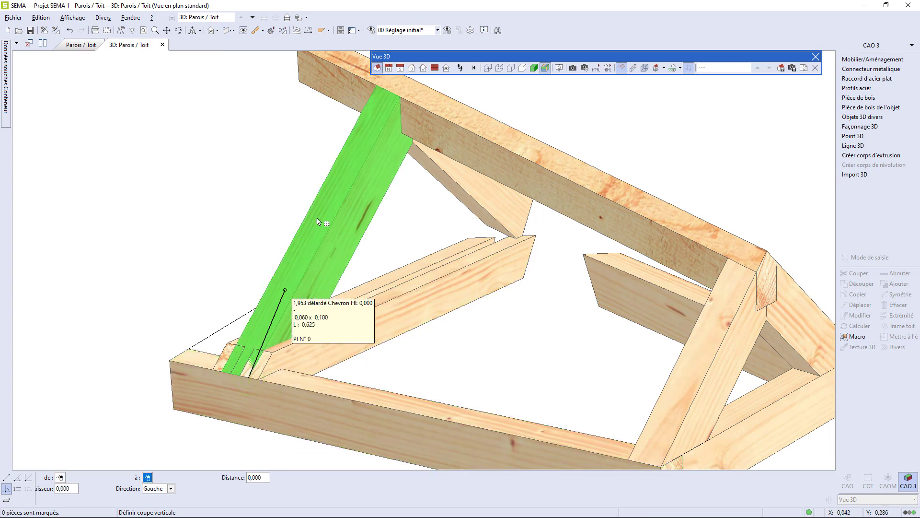
pyautogui.click(395, 98)
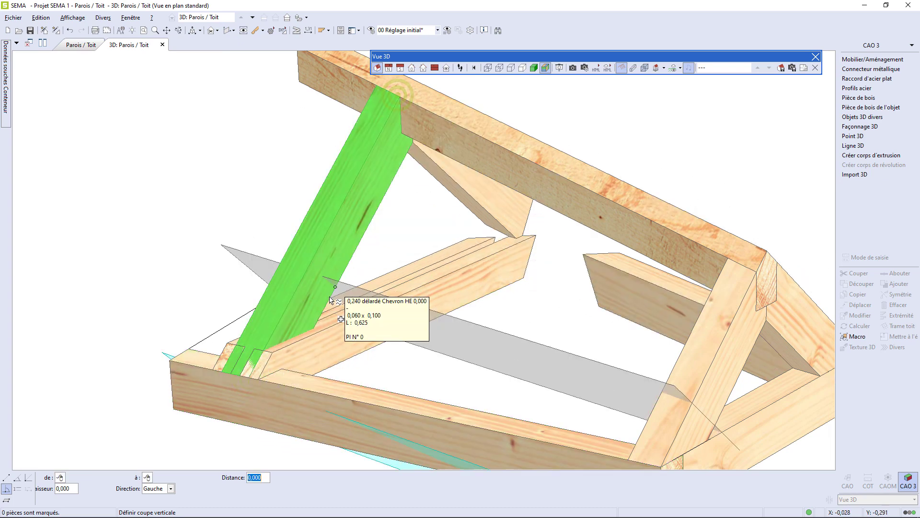
pyautogui.click(238, 428)
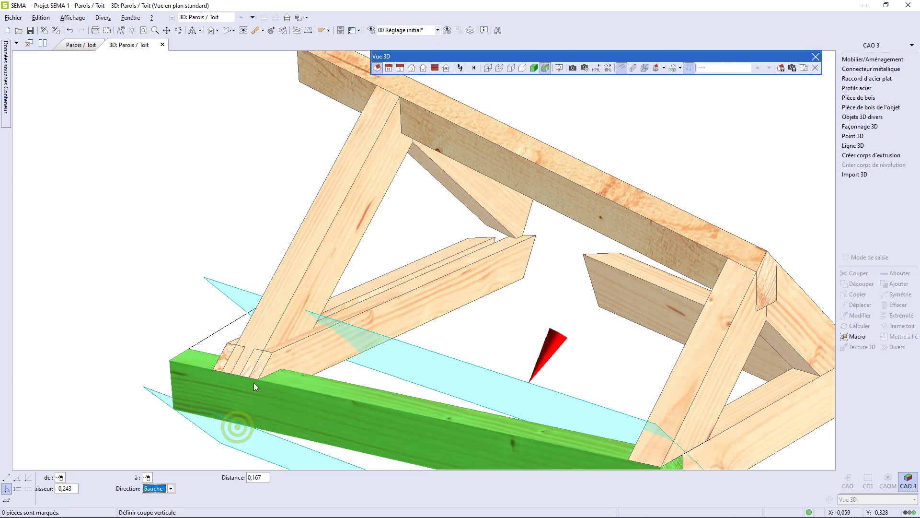
pyautogui.scroll(-3, 257, 355)
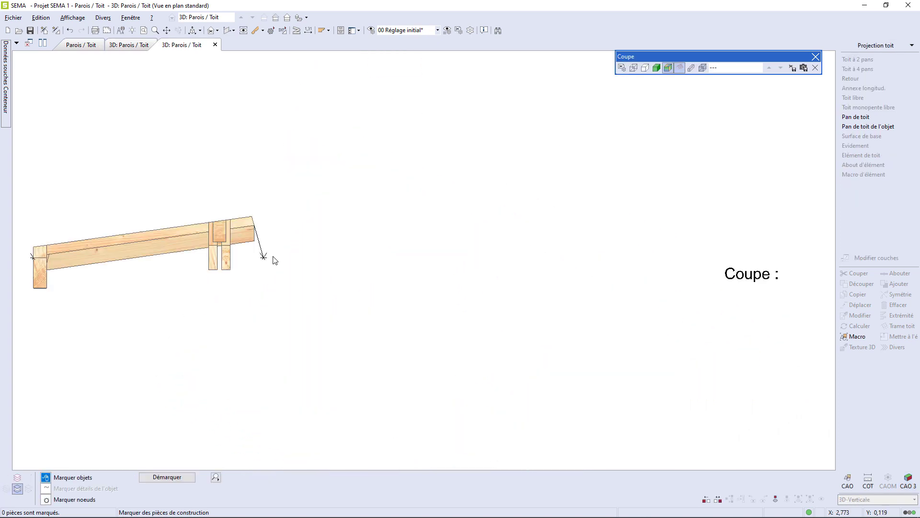
# Cut a box 0,060 wide and about 0,133 high out of both ties around the opposite side rafter.
pyautogui.scroll(5, 271, 261)
pyautogui.click(205, 244)
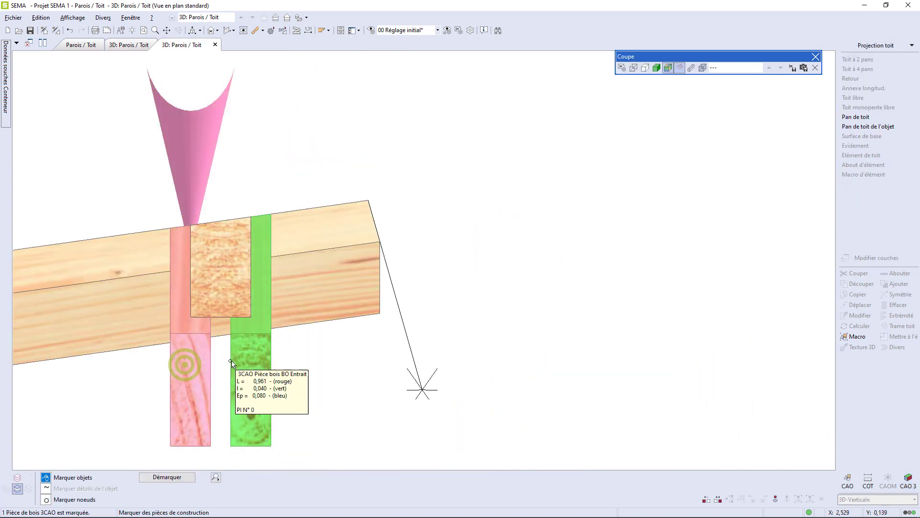
pyautogui.click(232, 362)
pyautogui.rightClick(446, 231)
pyautogui.click(479, 260)
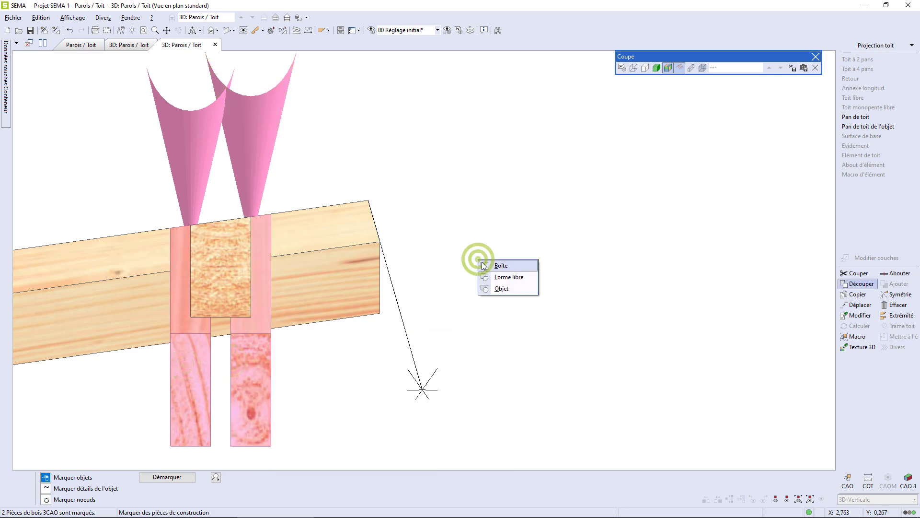
pyautogui.click(481, 263)
pyautogui.click(255, 314)
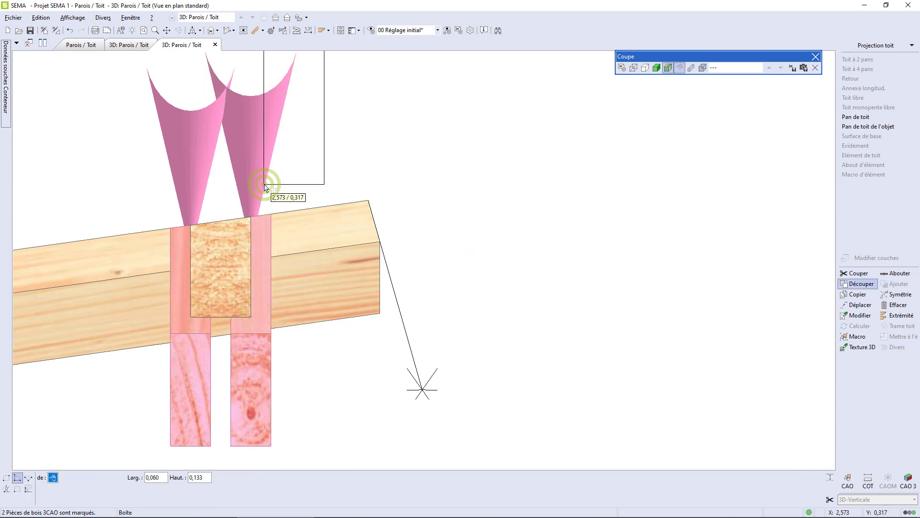
pyautogui.click(266, 185)
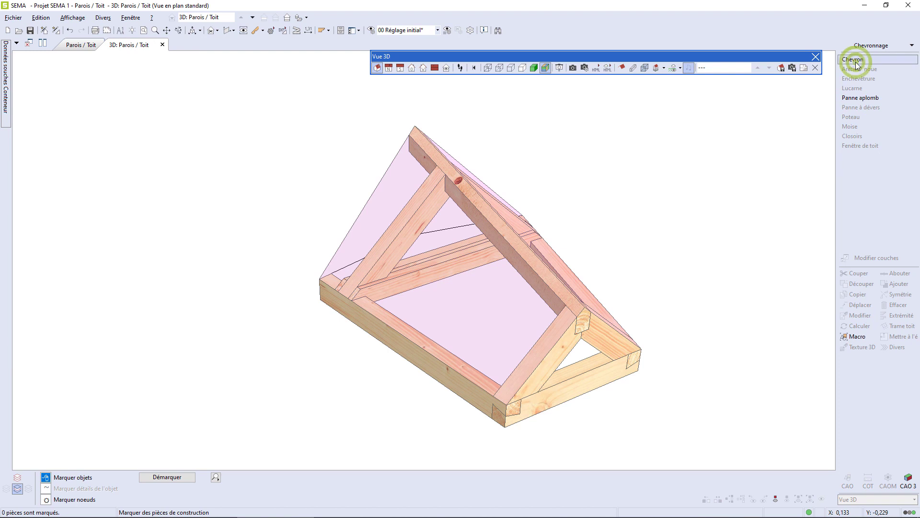
# Create a 0,060 x 0,080 edge rafter on roof surface 1 from the sill's end corner, with distance 0,000 and position droite.
pyautogui.click(857, 64)
pyautogui.click(818, 68)
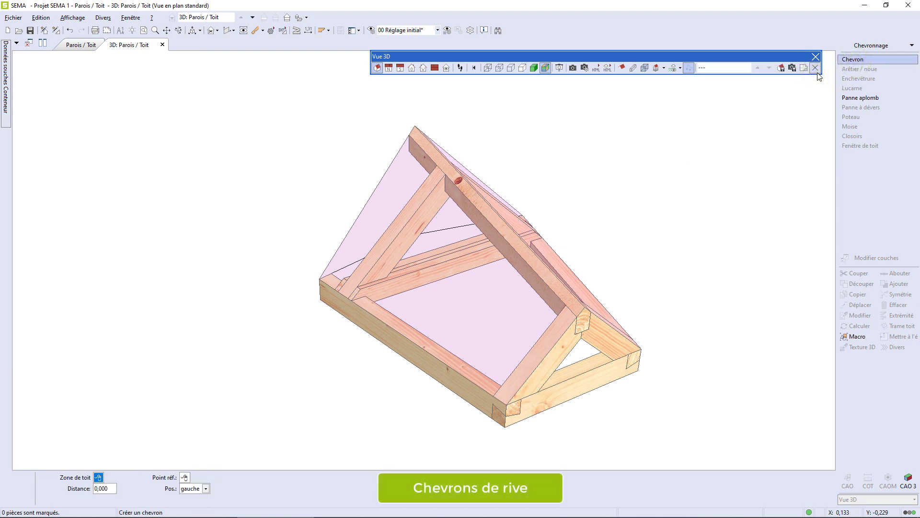
pyautogui.click(448, 265)
pyautogui.doubleClick(892, 330)
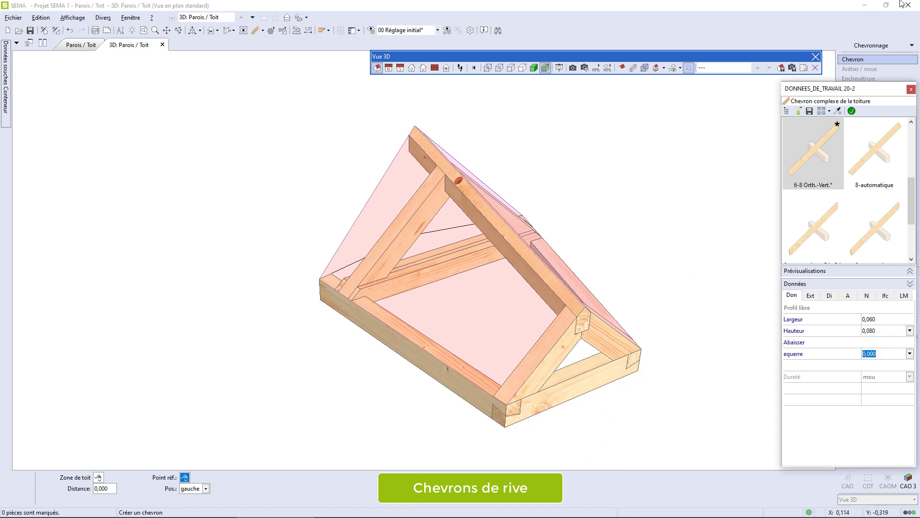
pyautogui.click(851, 111)
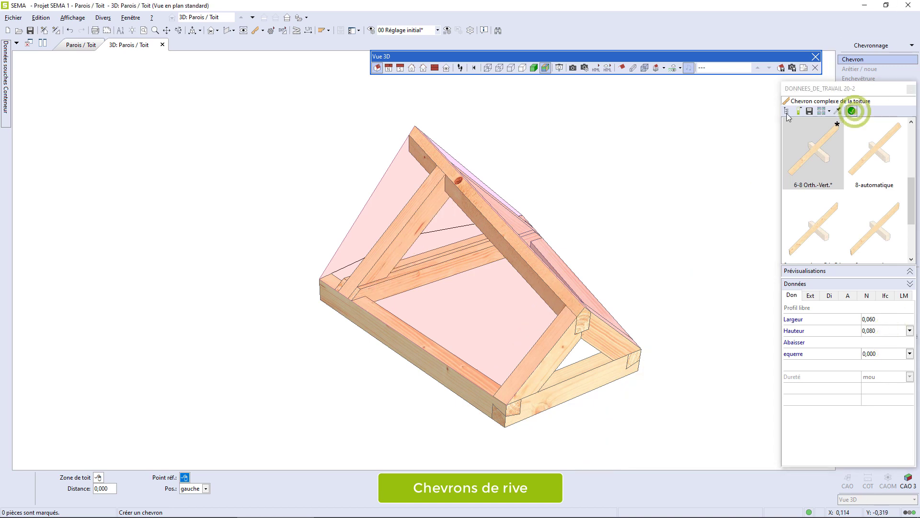
pyautogui.click(324, 280)
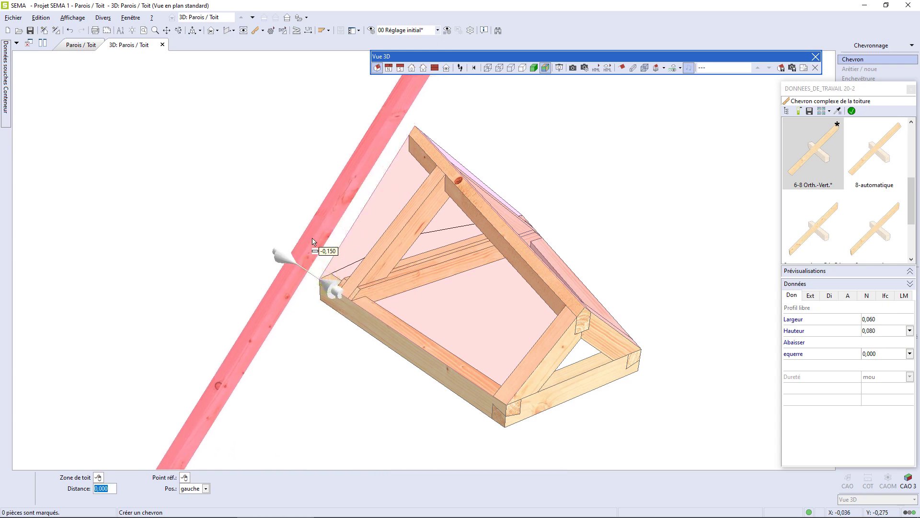
pyautogui.press('Down')
pyautogui.press('Down')
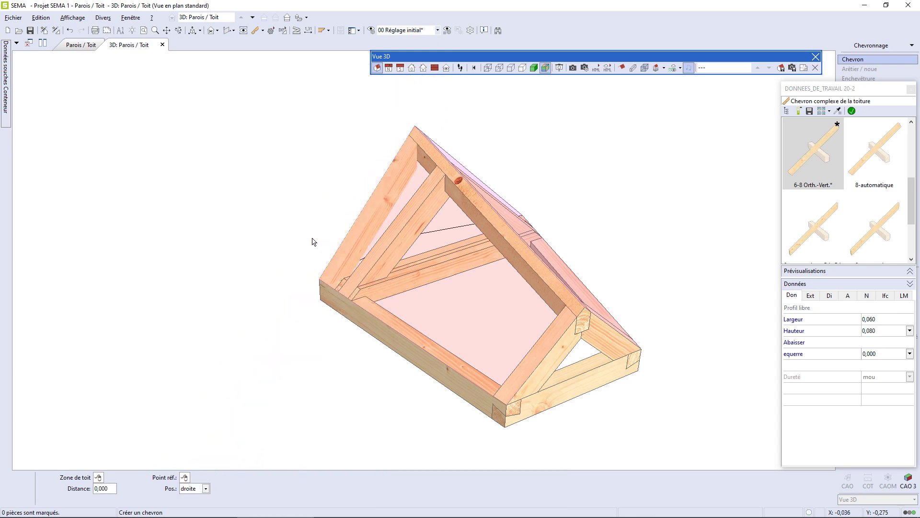
pyautogui.moveTo(507, 226); pyautogui.dragTo(427, 289, button='middle')
pyautogui.scroll(-2, 472, 309)
pyautogui.press('Escape')
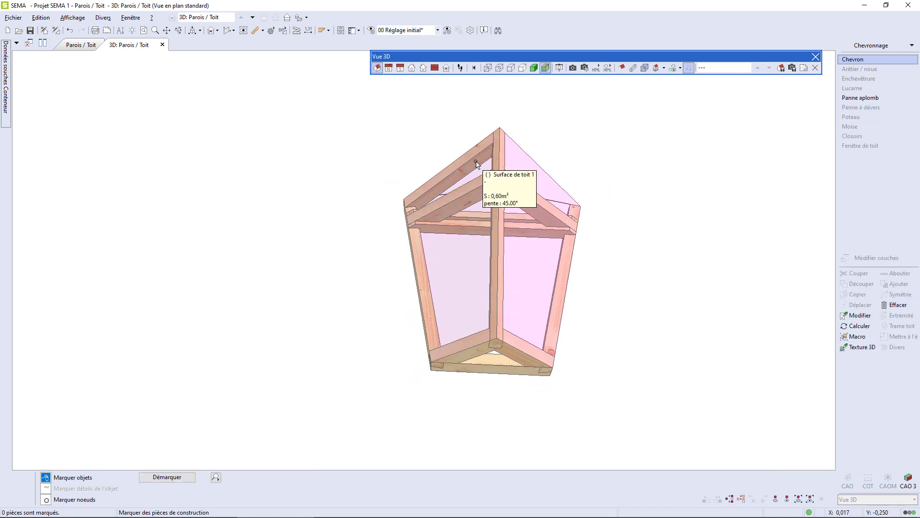
# Mirror the new edge rafter onto the opposite roof surface.
pyautogui.click(477, 165)
pyautogui.click(589, 118)
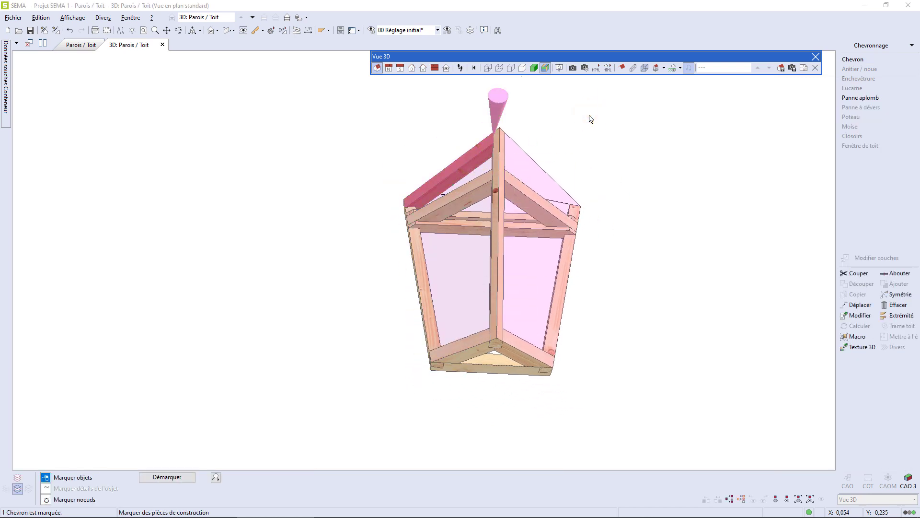
pyautogui.rightClick(589, 118)
pyautogui.click(618, 144)
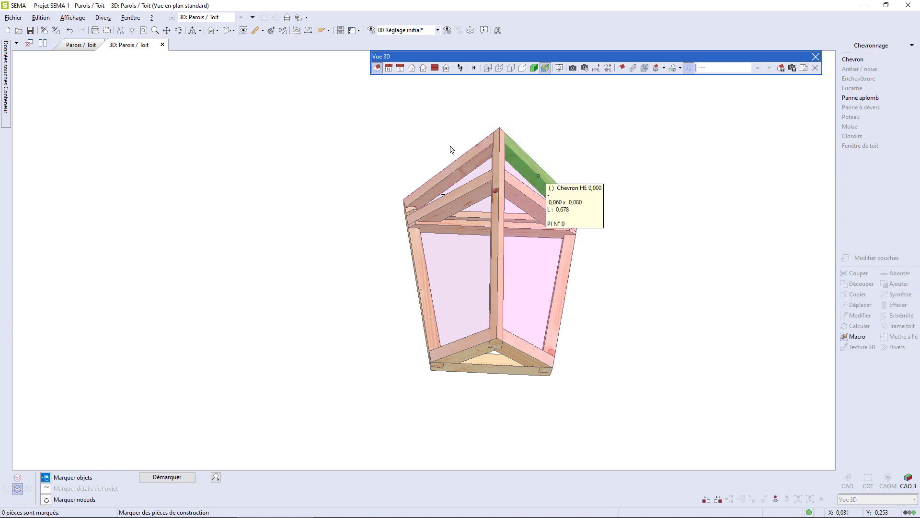
# In the plan view, distribute one 0,060 x 0,080 rafter on roof surface 1 between two points, from the ties to the front sill.
pyautogui.click(77, 45)
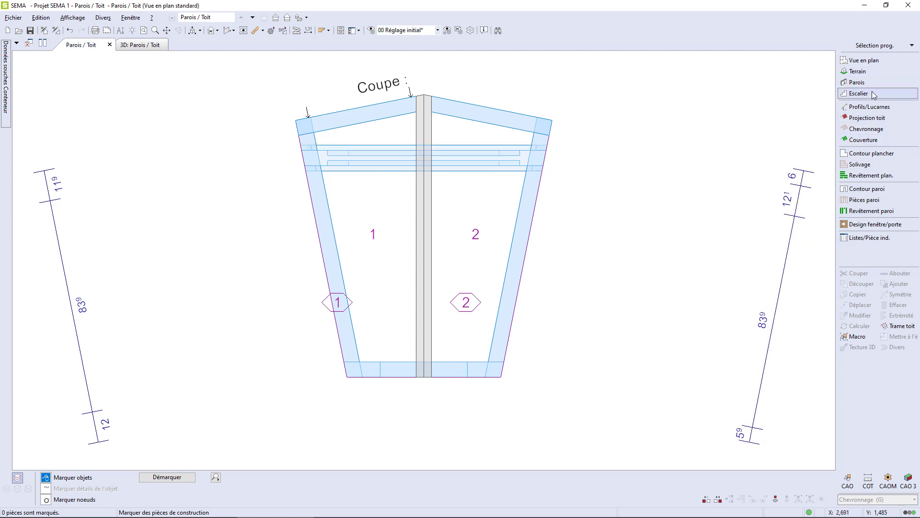
pyautogui.click(866, 129)
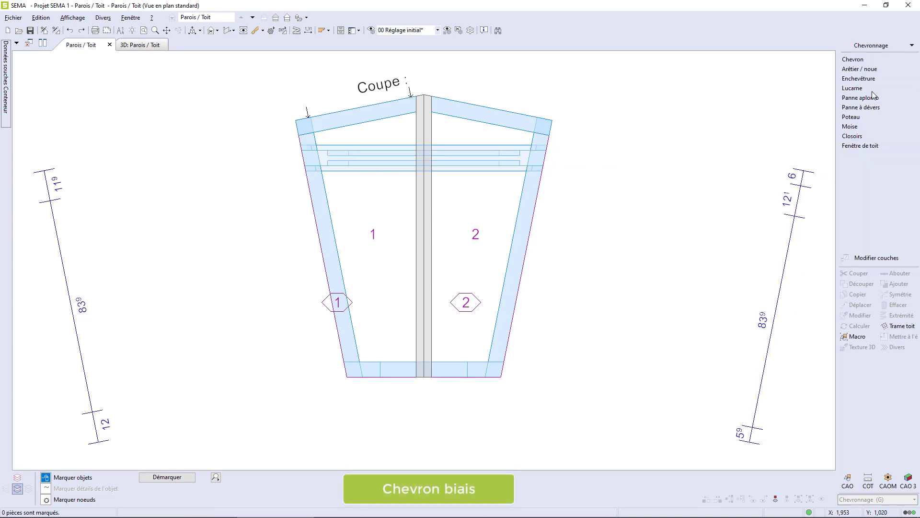
pyautogui.click(857, 59)
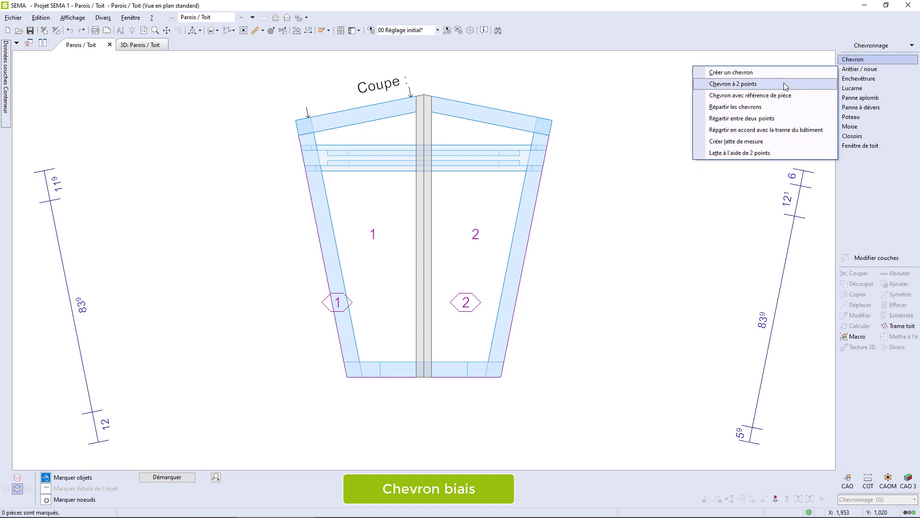
pyautogui.click(765, 120)
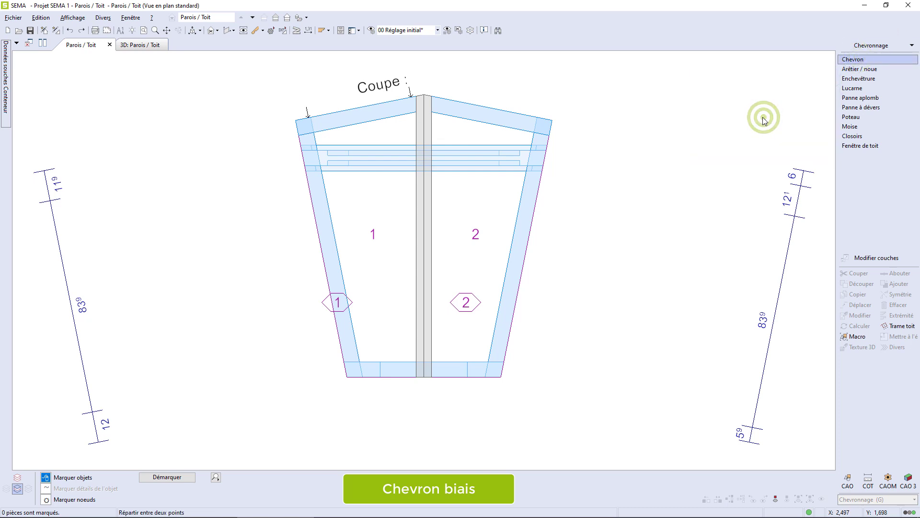
pyautogui.click(372, 199)
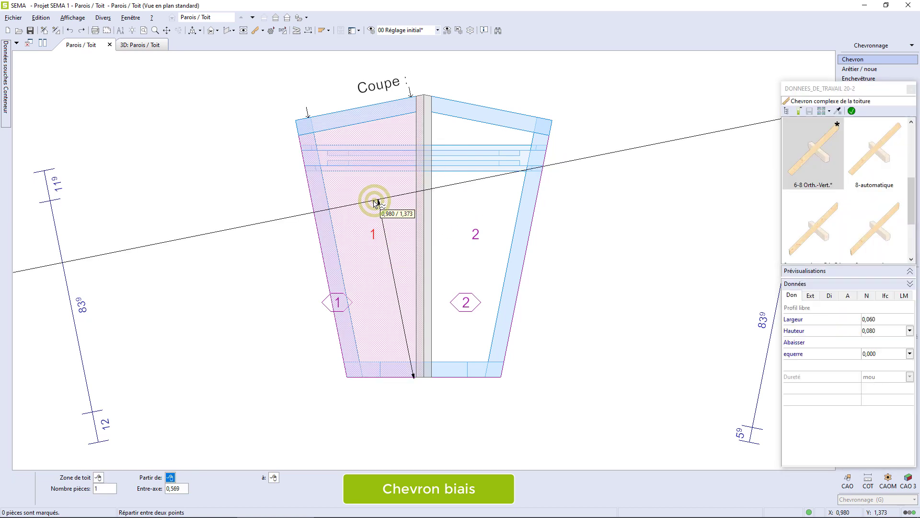
pyautogui.click(305, 167)
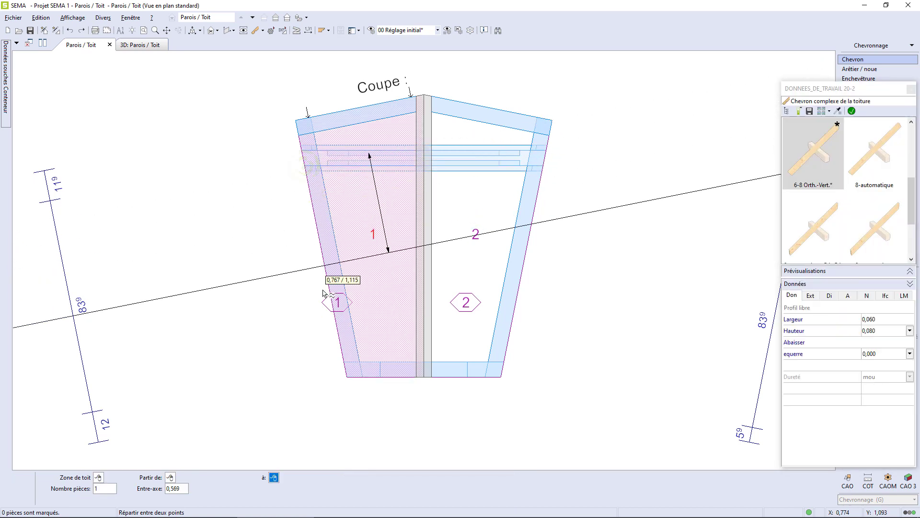
pyautogui.click(345, 361)
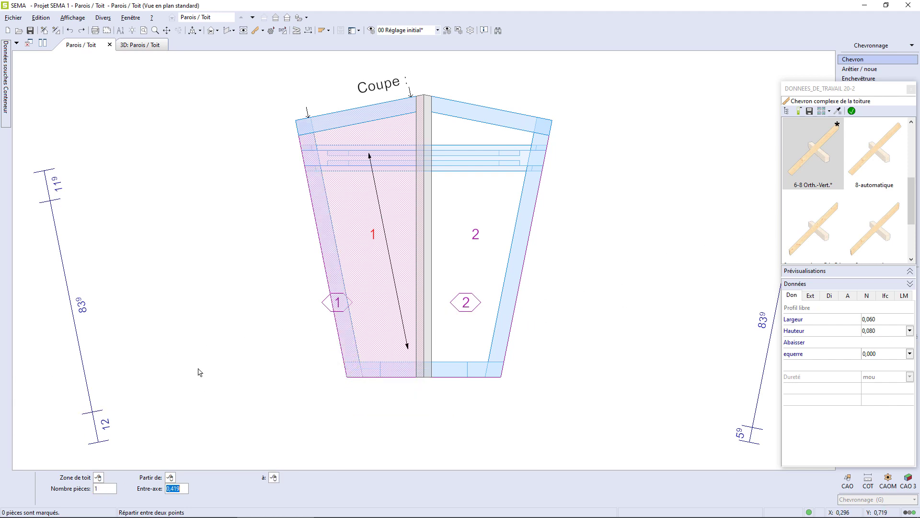
pyautogui.press('Return')
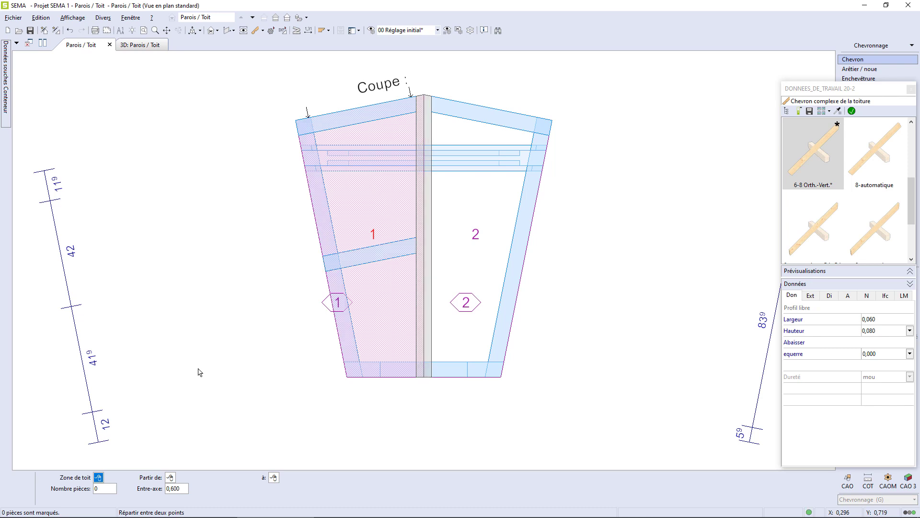
pyautogui.press('Escape')
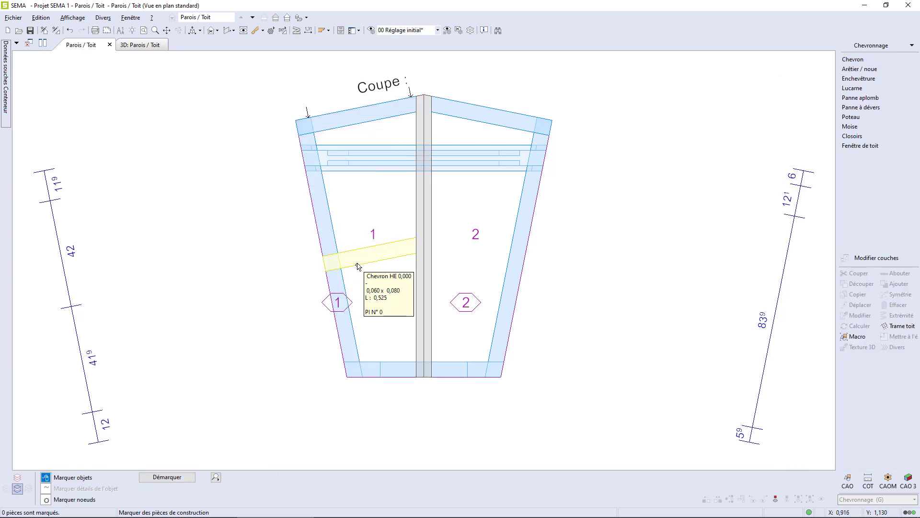
# Rotate the intermediate rafter on roof surface 1 by -11,3° about its outer end with type Délarder, making it square to the hip rafter.
pyautogui.click(357, 262)
pyautogui.rightClick(248, 236)
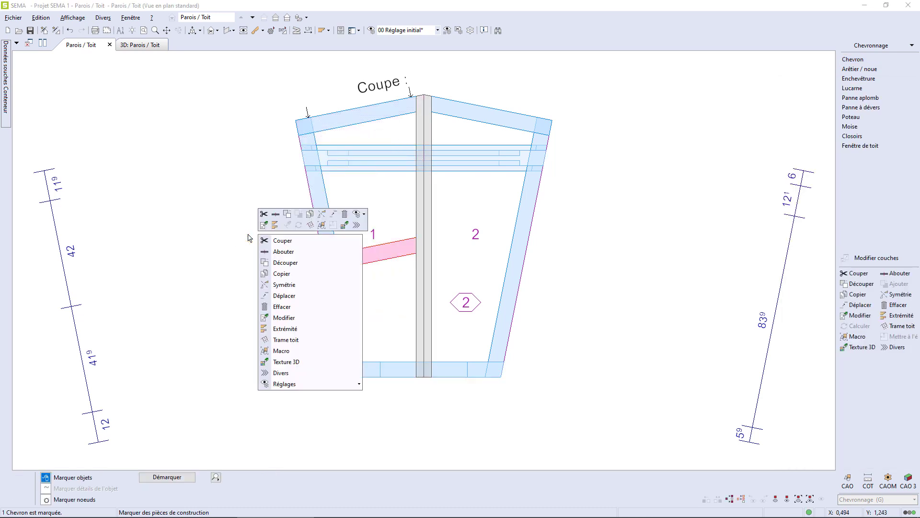
pyautogui.click(280, 297)
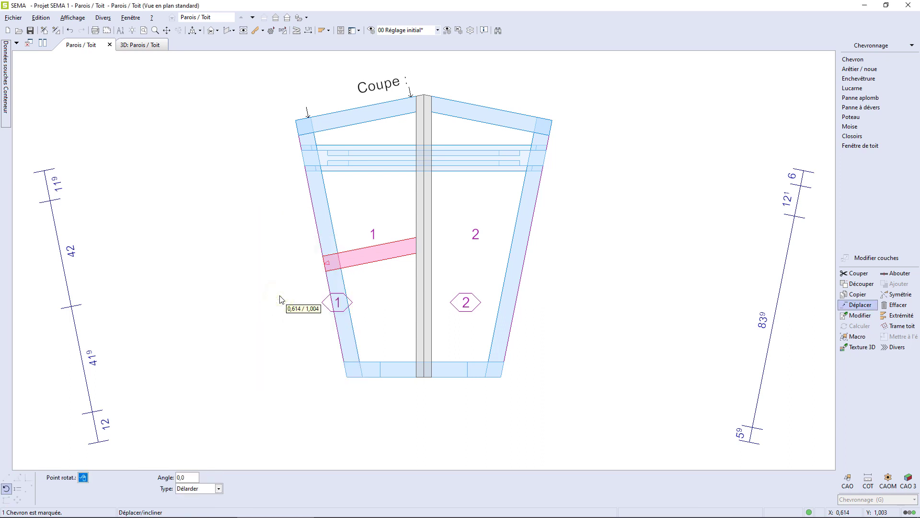
pyautogui.click(325, 263)
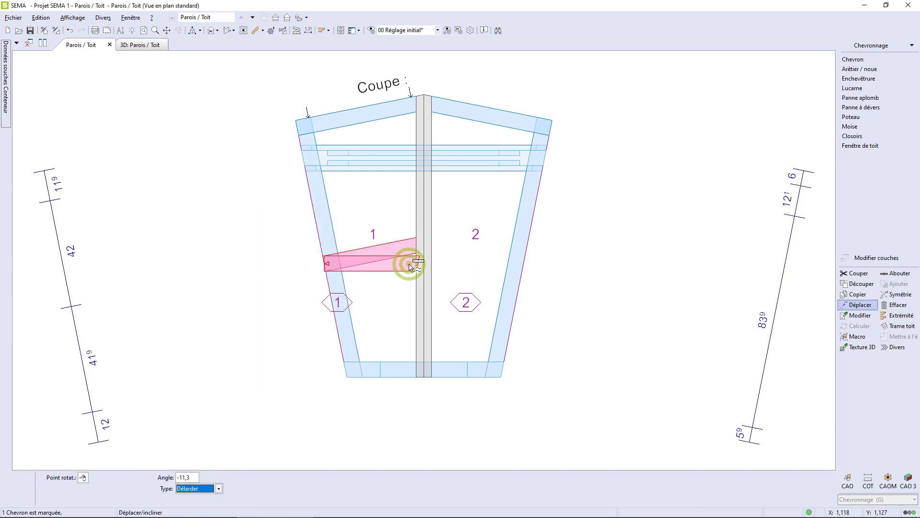
pyautogui.click(280, 379)
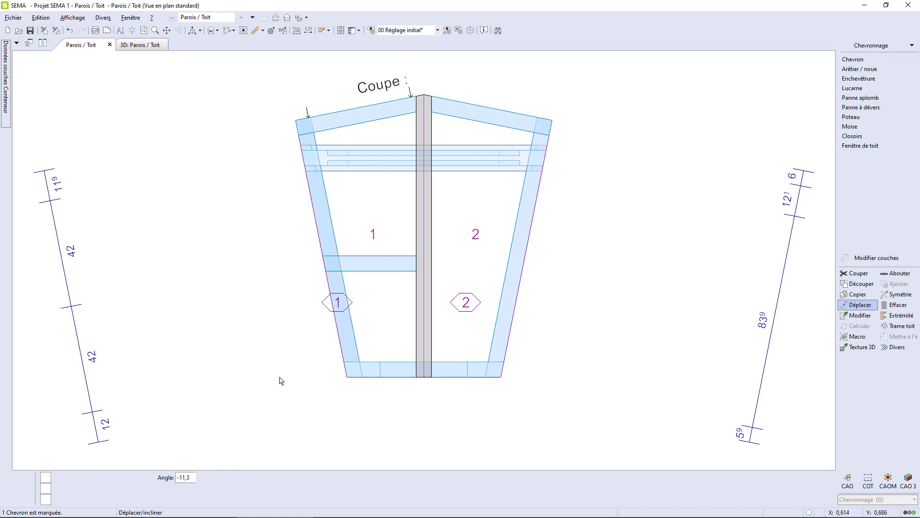
# Create a 0,060 x 0,080 two-point rafter on roof surface 2, from the outer edge to 0,200 up the hip axis, position gauche, type deverser.
pyautogui.click(875, 60)
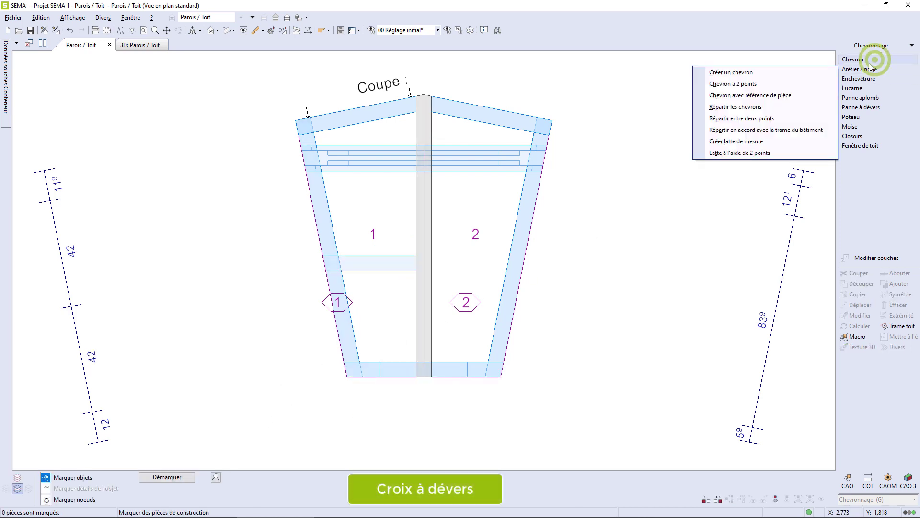
pyautogui.click(771, 84)
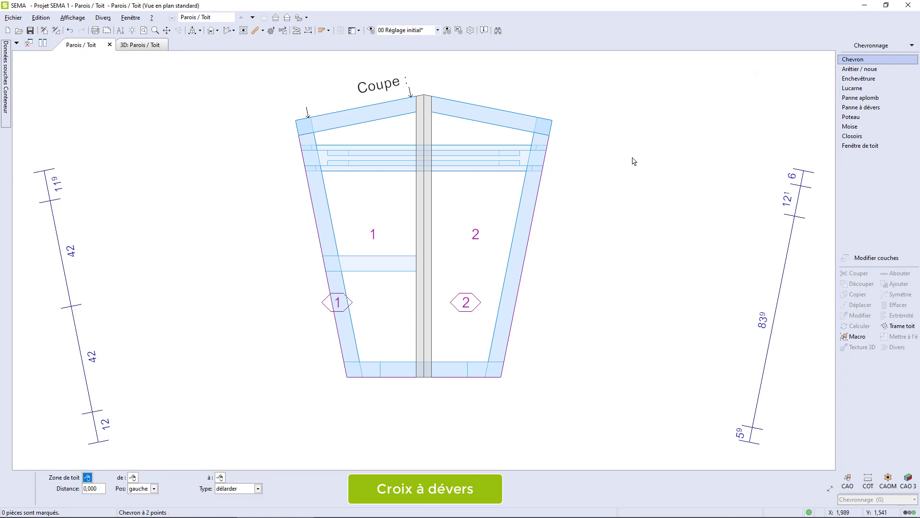
pyautogui.click(518, 196)
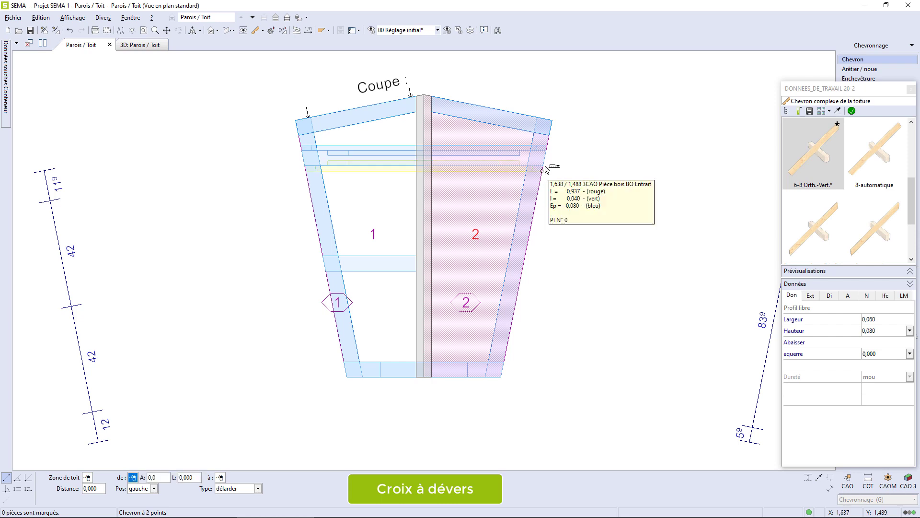
pyautogui.click(553, 122)
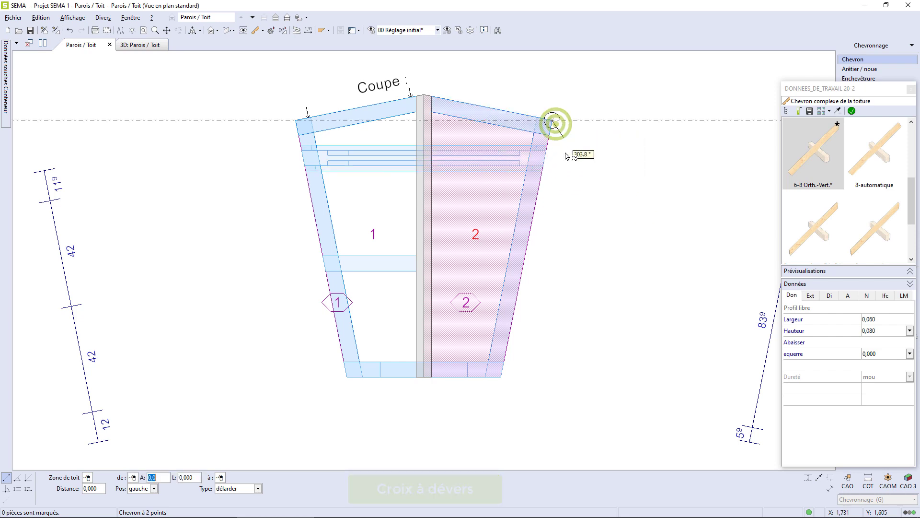
pyautogui.click(537, 178)
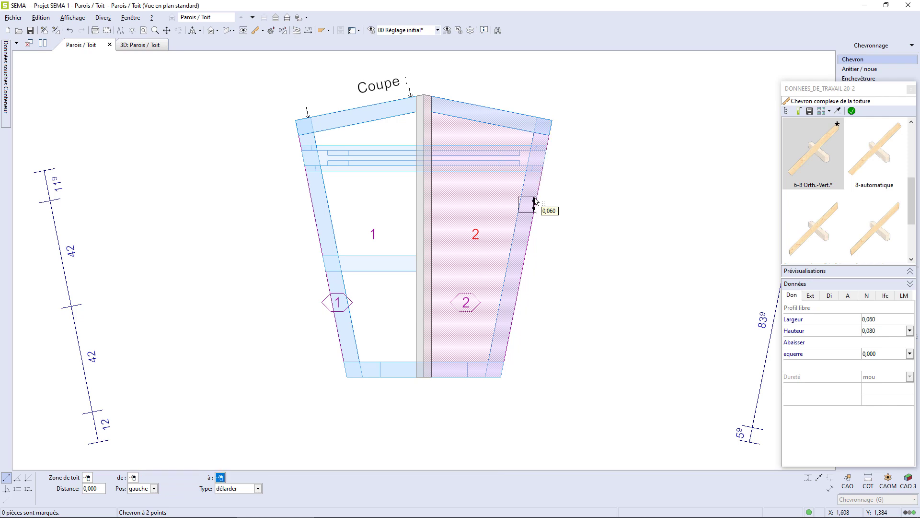
pyautogui.click(422, 375)
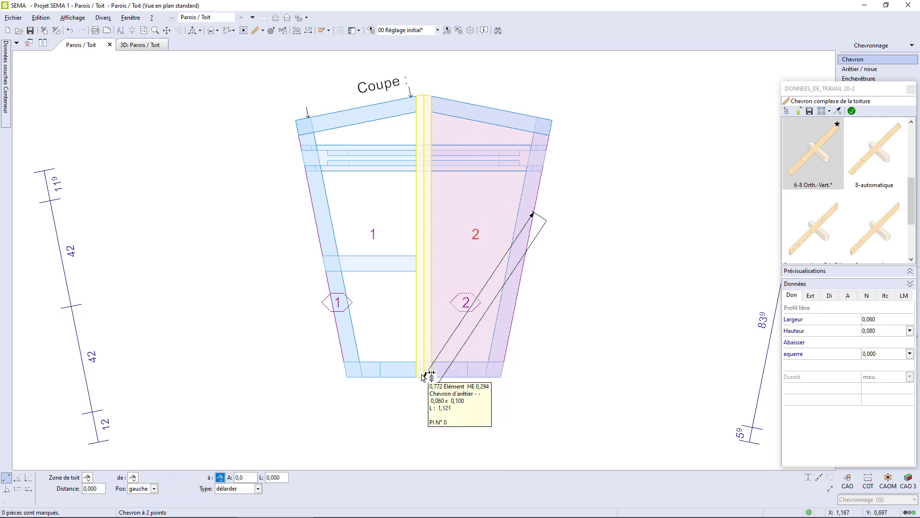
pyautogui.click(425, 341)
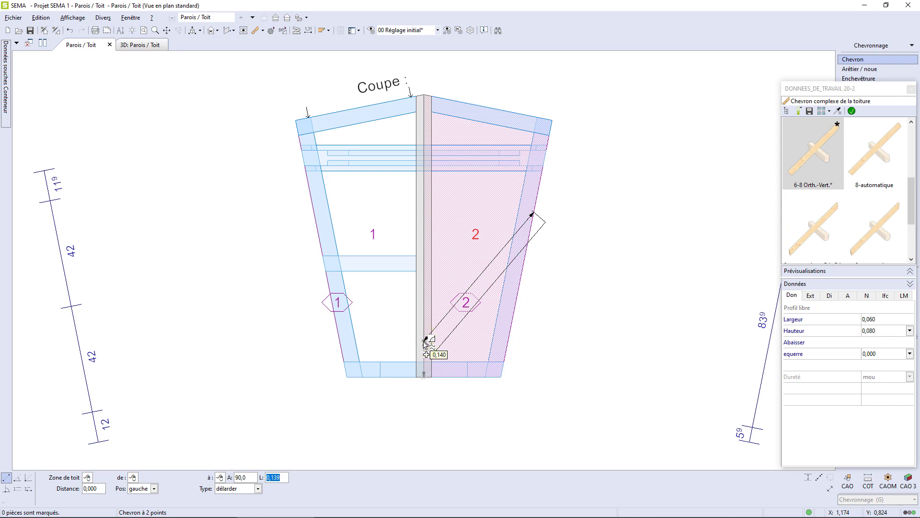
pyautogui.press('Return')
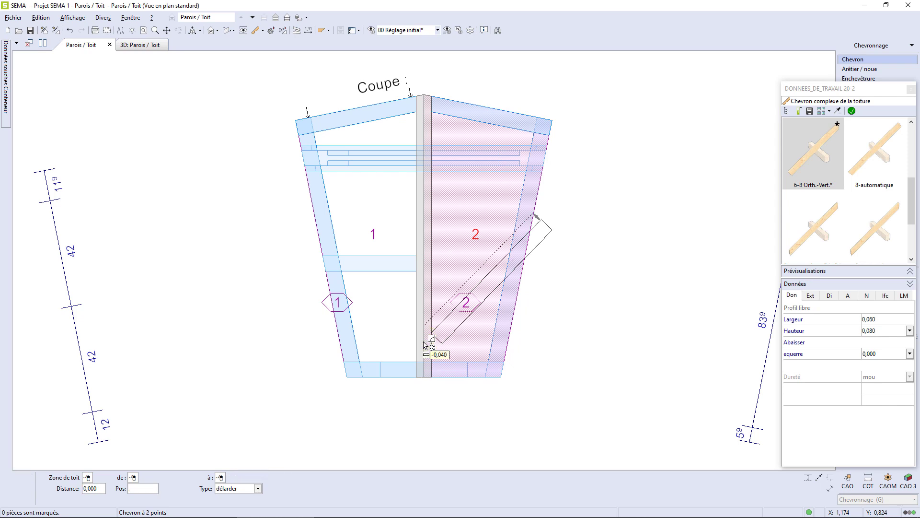
pyautogui.press('Return')
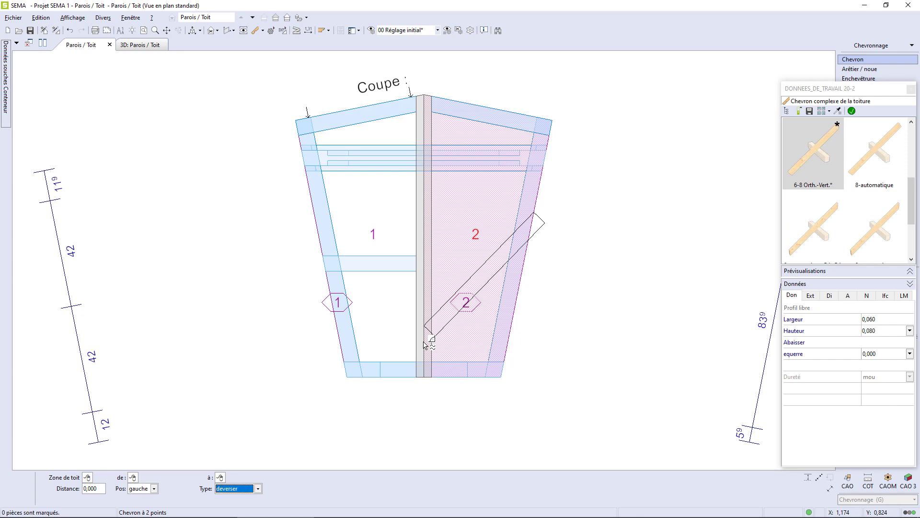
pyautogui.press('Return')
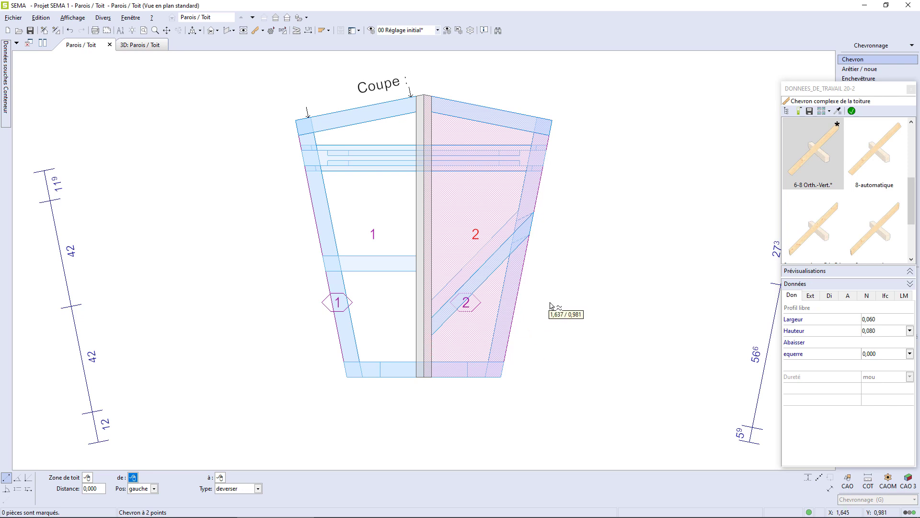
# Add a crossing two-point rafter from the front sill corner to the hip axis, level with the first brace's outer end, position droite, type deverser.
pyautogui.click(503, 360)
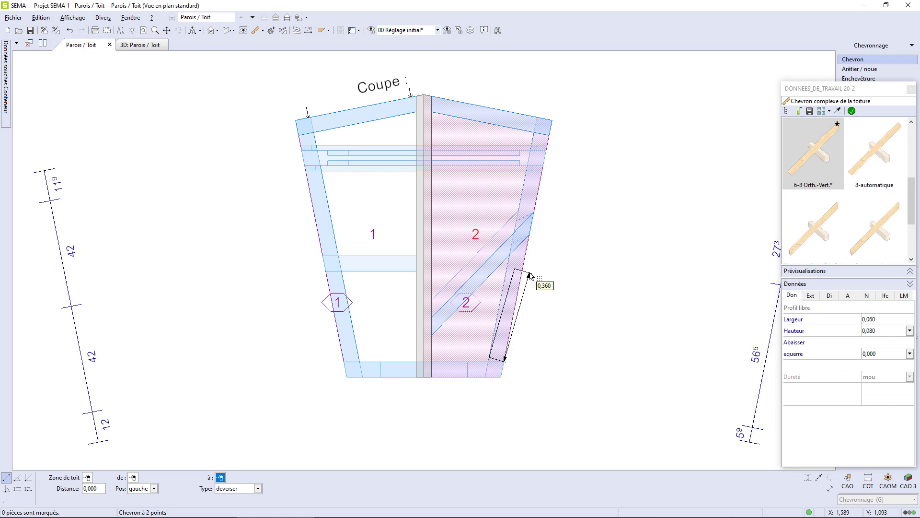
pyautogui.click(534, 212)
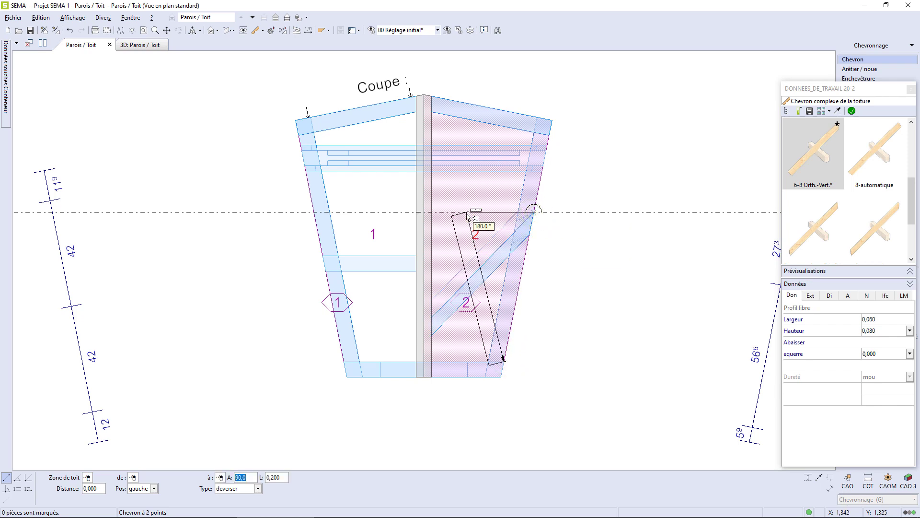
pyautogui.click(467, 214)
pyautogui.click(428, 212)
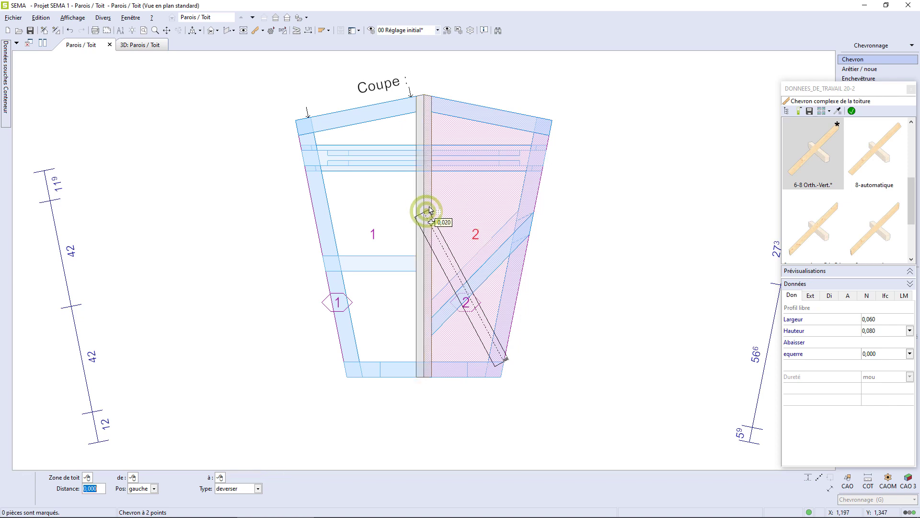
pyautogui.press('Return')
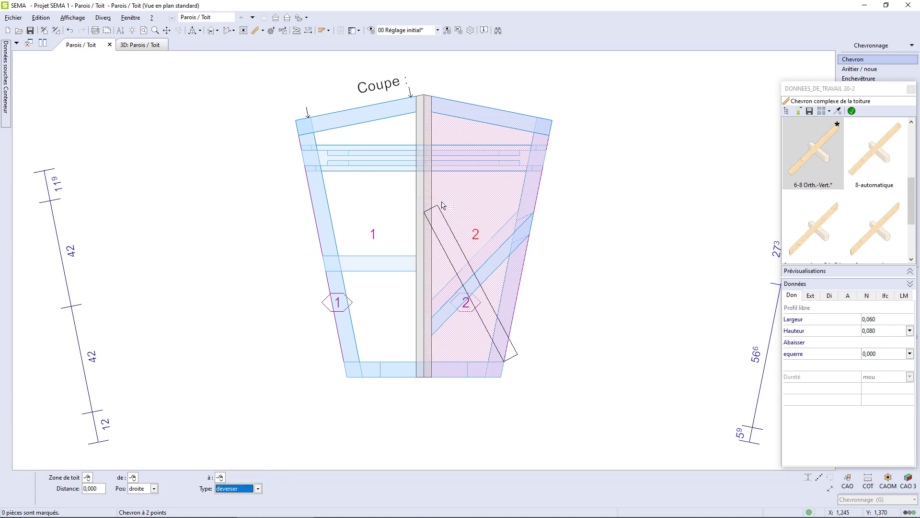
pyautogui.press('Return')
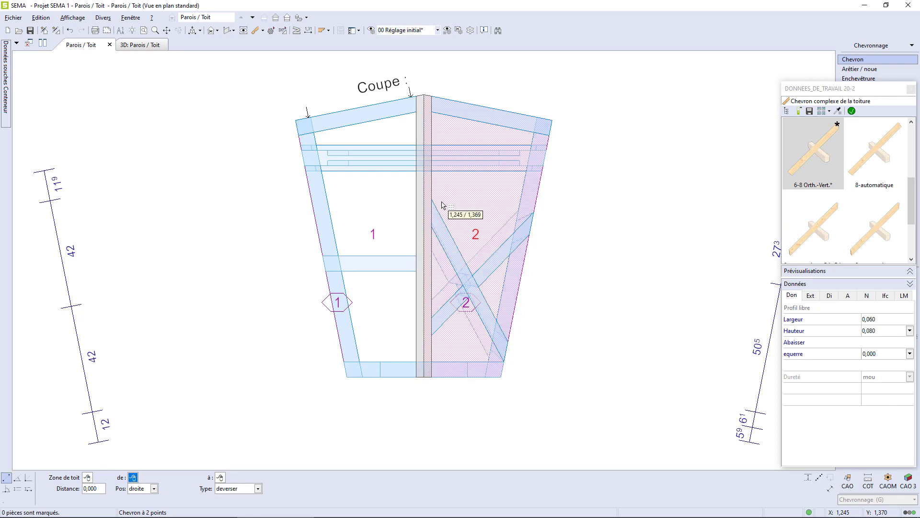
pyautogui.press('Escape')
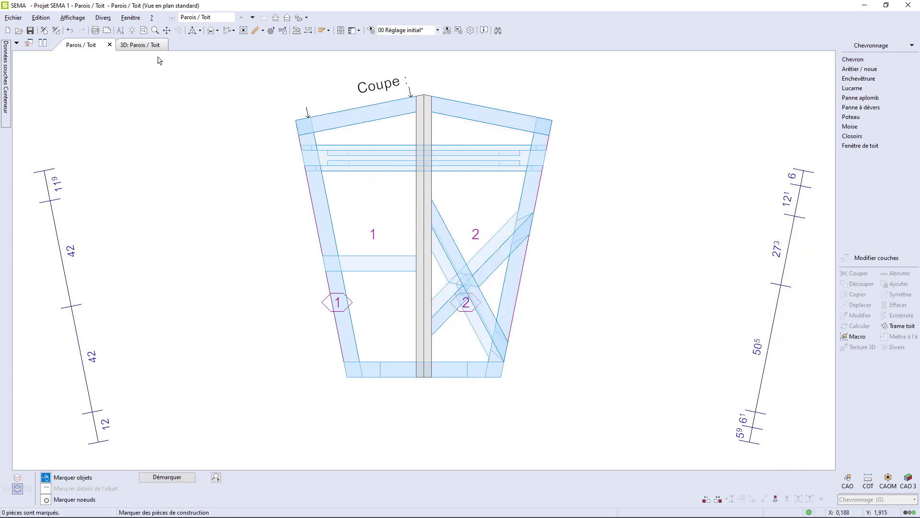
# In the 3D view, cut the edge and intermediate rafters of roof surface 1 with Couper 2x against the hip rafter's side face and underside.
pyautogui.click(145, 47)
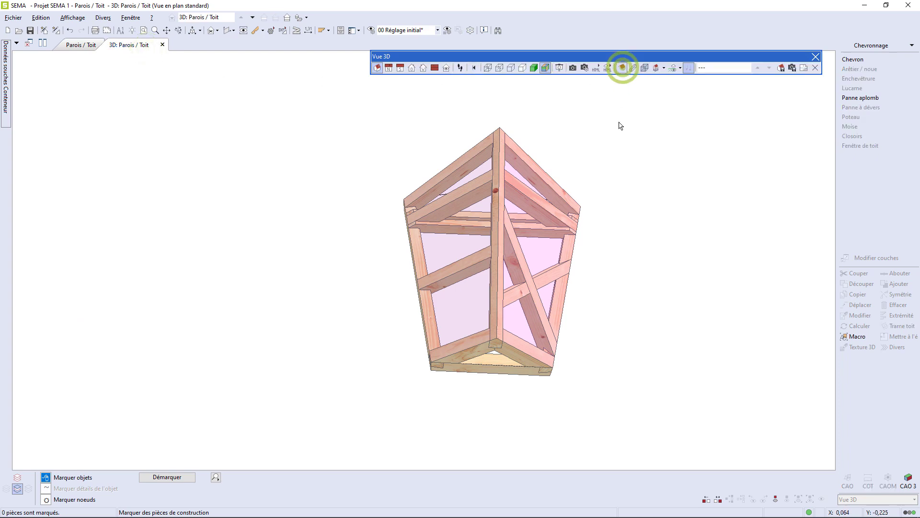
pyautogui.moveTo(529, 283); pyautogui.dragTo(575, 211, button='middle')
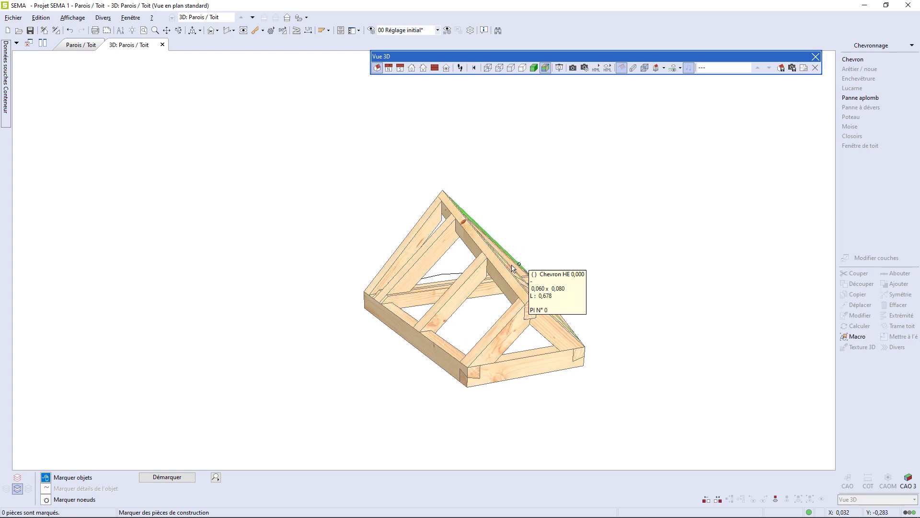
pyautogui.click(484, 276)
pyautogui.click(427, 211)
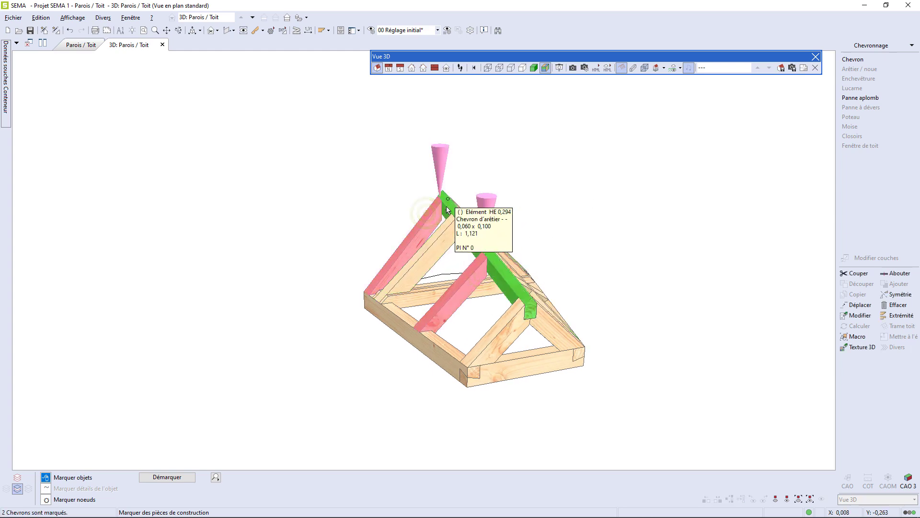
pyautogui.moveTo(447, 209); pyautogui.dragTo(758, 158, button='middle')
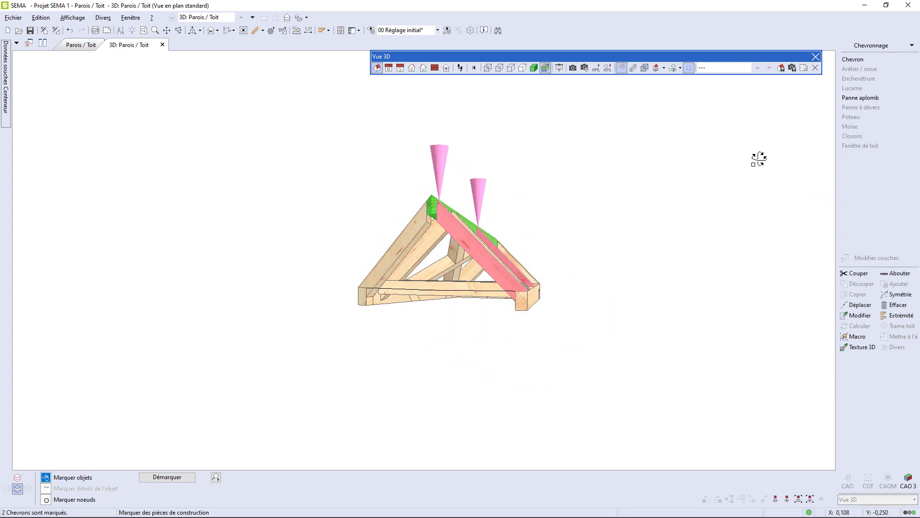
pyautogui.scroll(5, 521, 220)
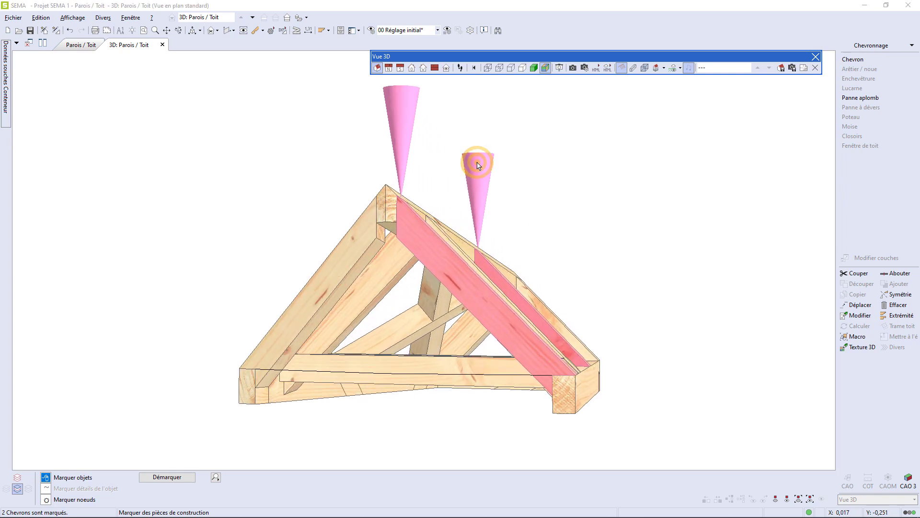
pyautogui.rightClick(504, 163)
pyautogui.click(509, 165)
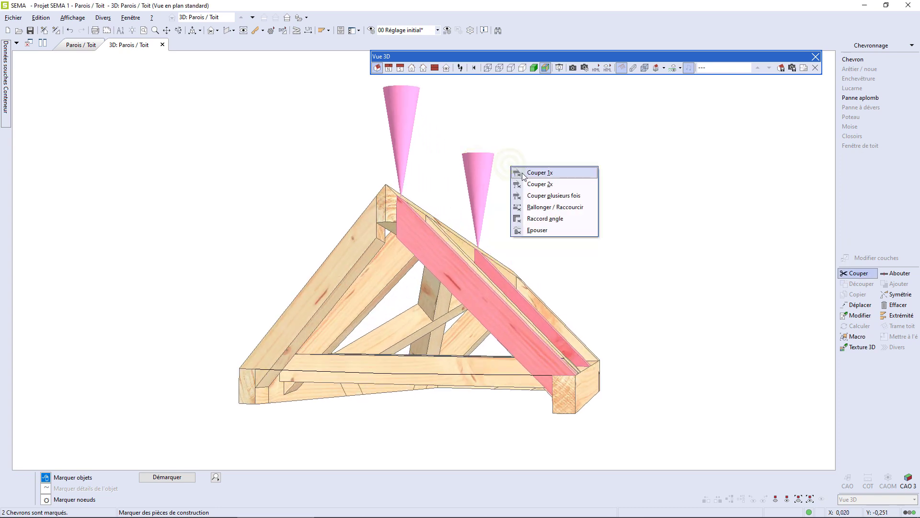
pyautogui.click(525, 184)
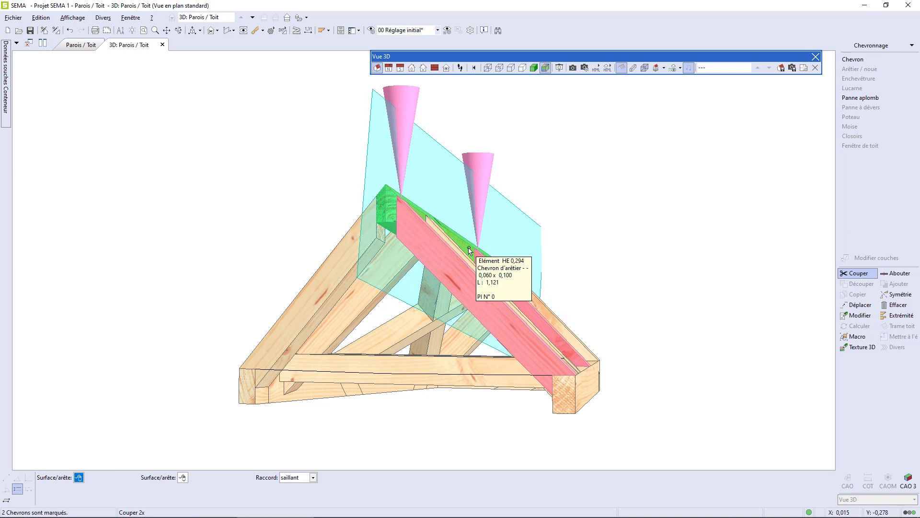
pyautogui.click(386, 226)
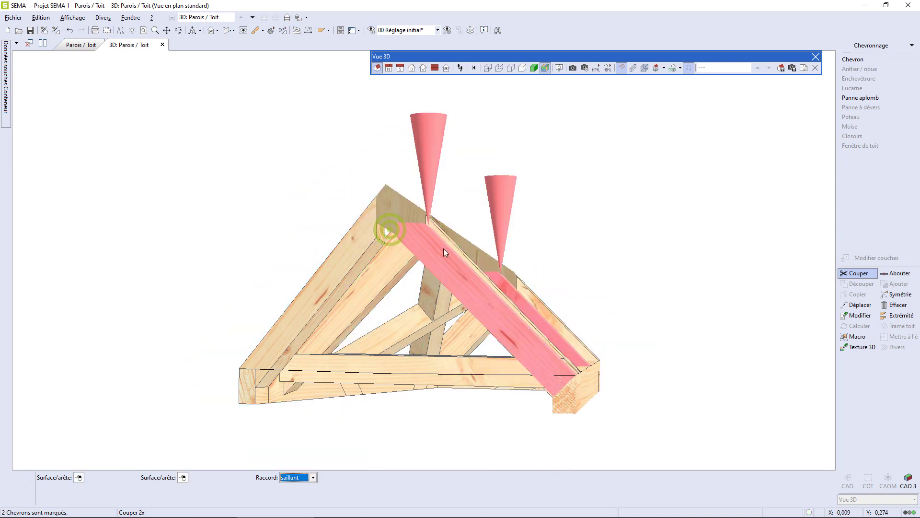
pyautogui.press('Down')
pyautogui.press('Return')
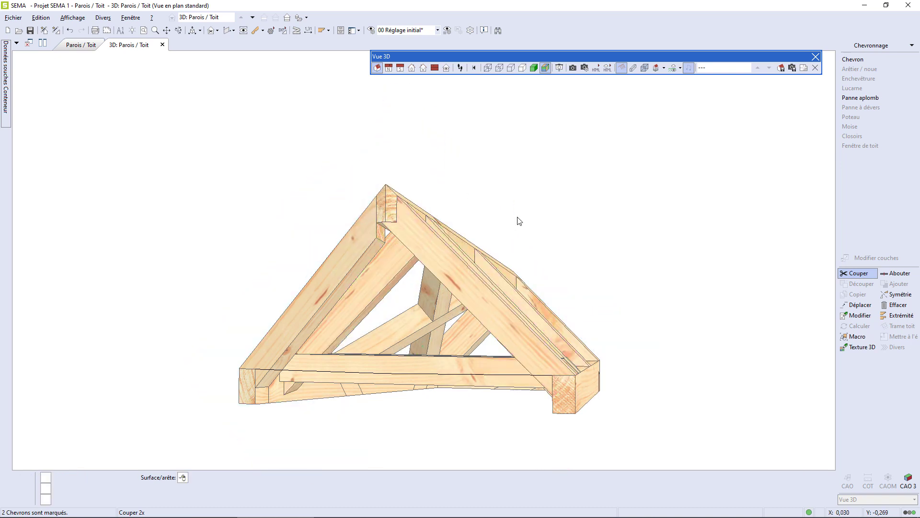
# Cut the two crossing canted rafters and the edge rafter of roof surface 2 with Couper 2x against the hip rafter's side face and underside, Raccord rentrant.
pyautogui.moveTo(519, 221); pyautogui.dragTo(630, 287, button='middle')
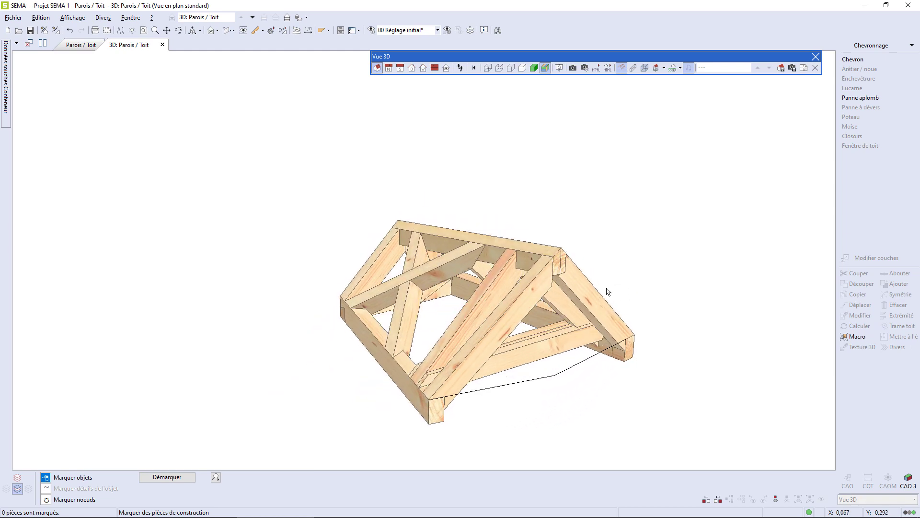
pyautogui.click(409, 254)
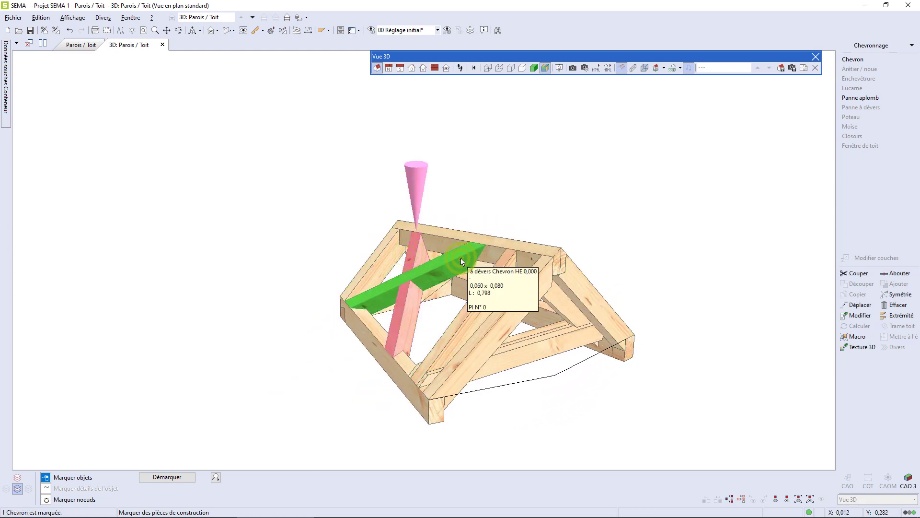
pyautogui.click(456, 261)
pyautogui.click(535, 259)
pyautogui.click(621, 242)
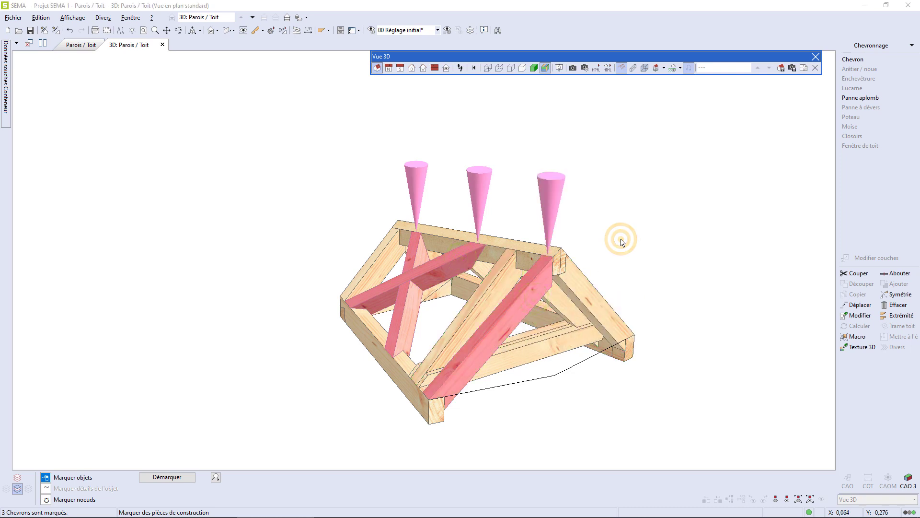
pyautogui.click(637, 242)
pyautogui.click(646, 258)
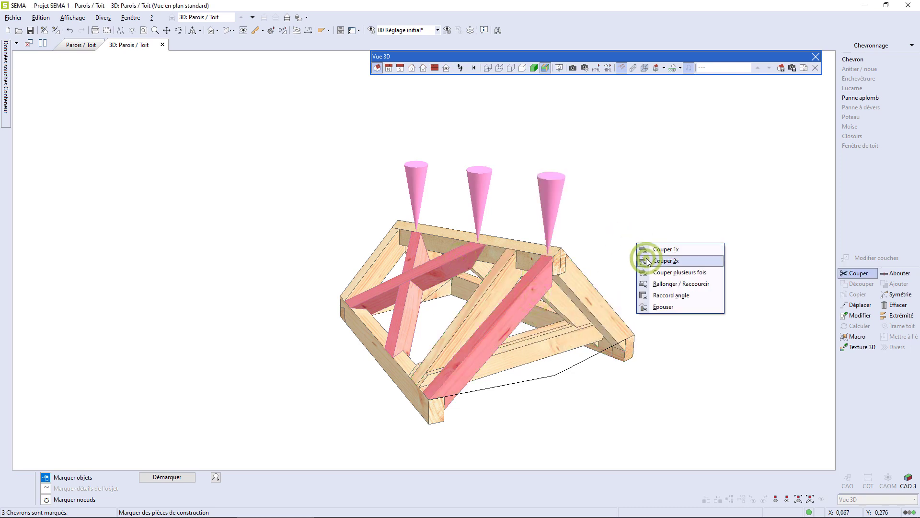
pyautogui.click(532, 249)
pyautogui.moveTo(534, 239); pyautogui.dragTo(523, 164, button='middle')
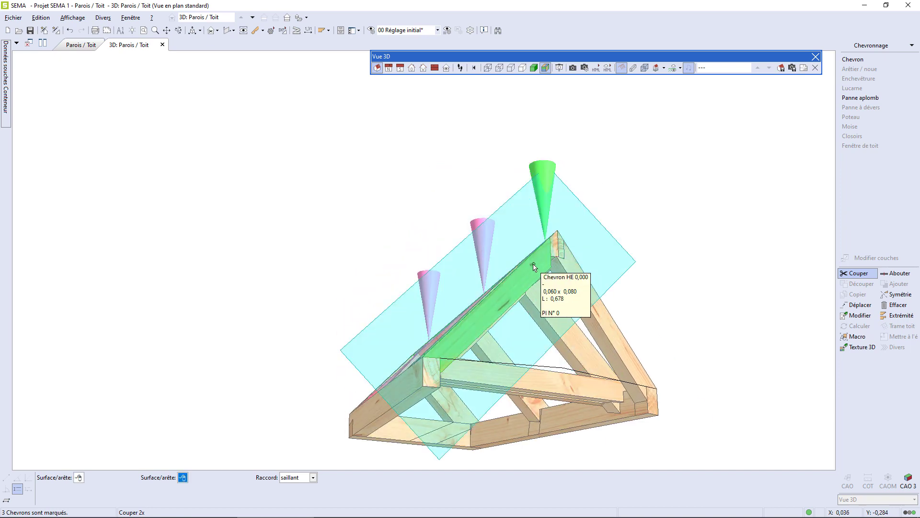
pyautogui.moveTo(532, 262); pyautogui.dragTo(504, 258, button='middle')
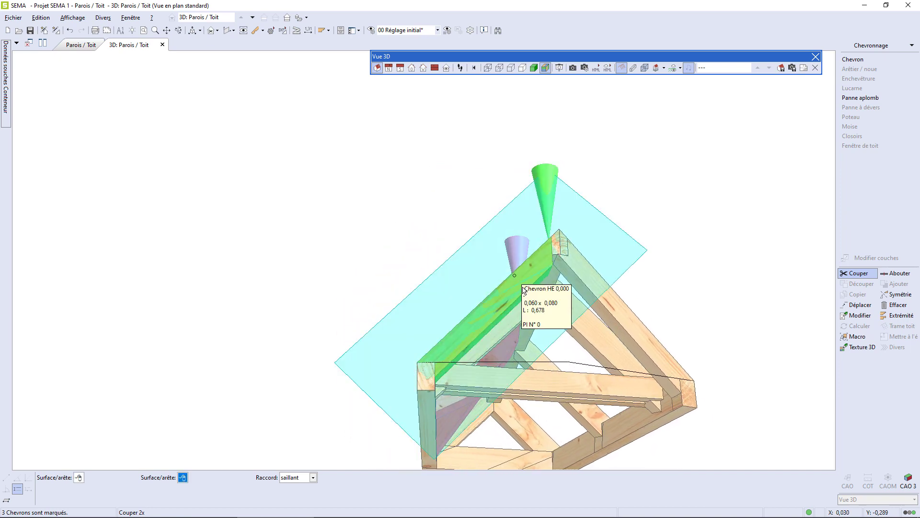
pyautogui.click(554, 284)
pyautogui.press('Down')
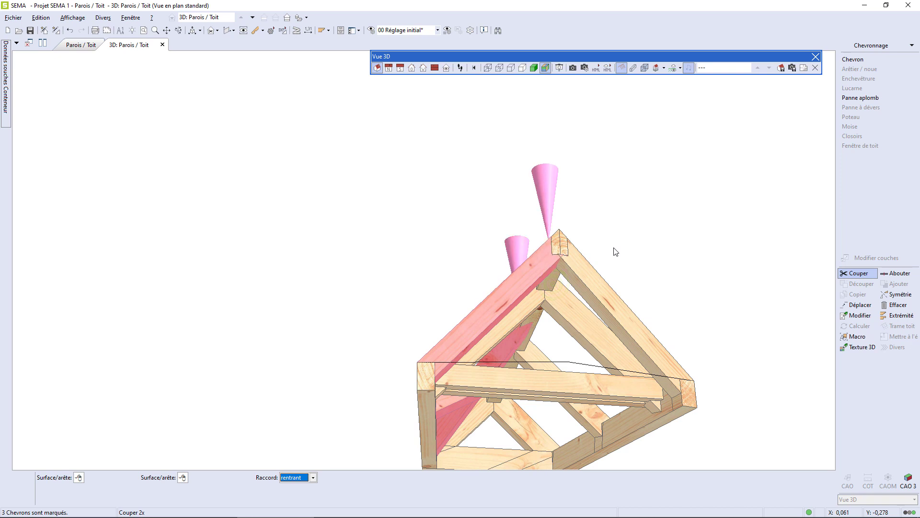
pyautogui.press('Return')
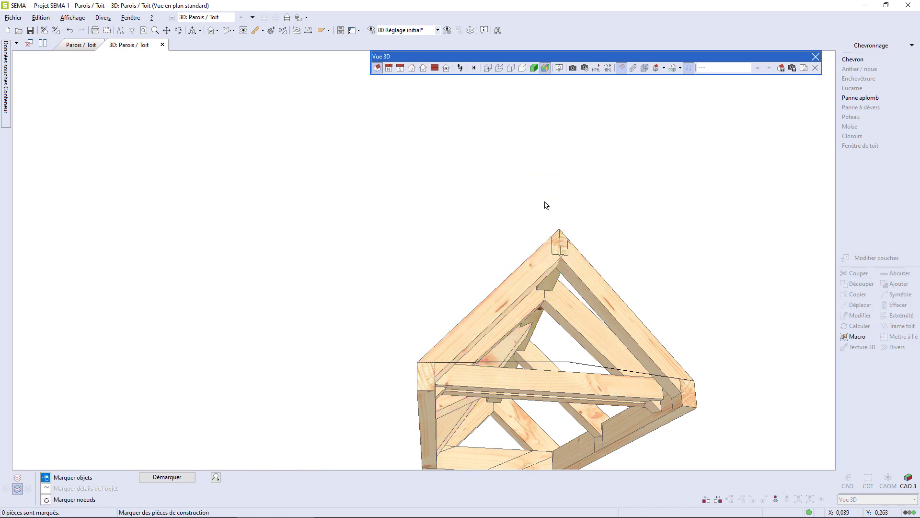
# In the plan view, cut away the part of roof surface 2's edge rafter that passes the hip axis, using a Boîte cutout.
pyautogui.scroll(-2, 546, 207)
pyautogui.moveTo(559, 213); pyautogui.dragTo(570, 372, button='middle')
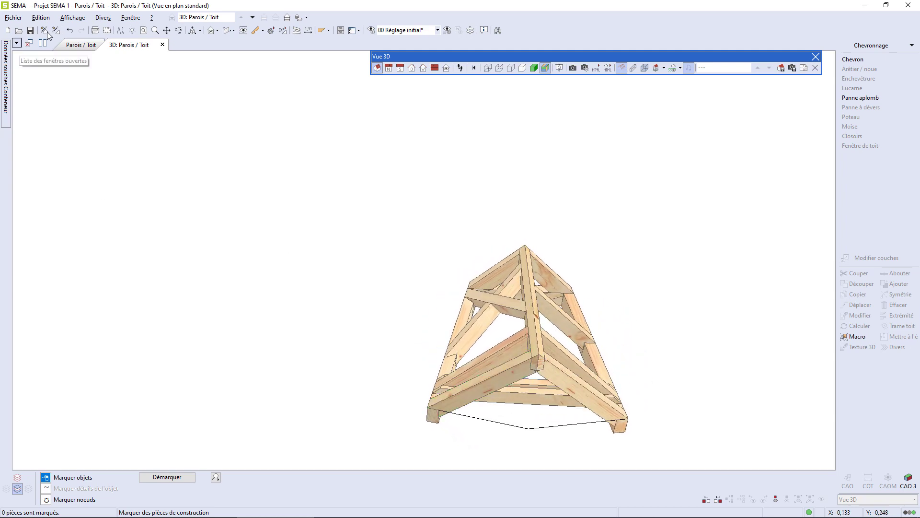
pyautogui.click(75, 45)
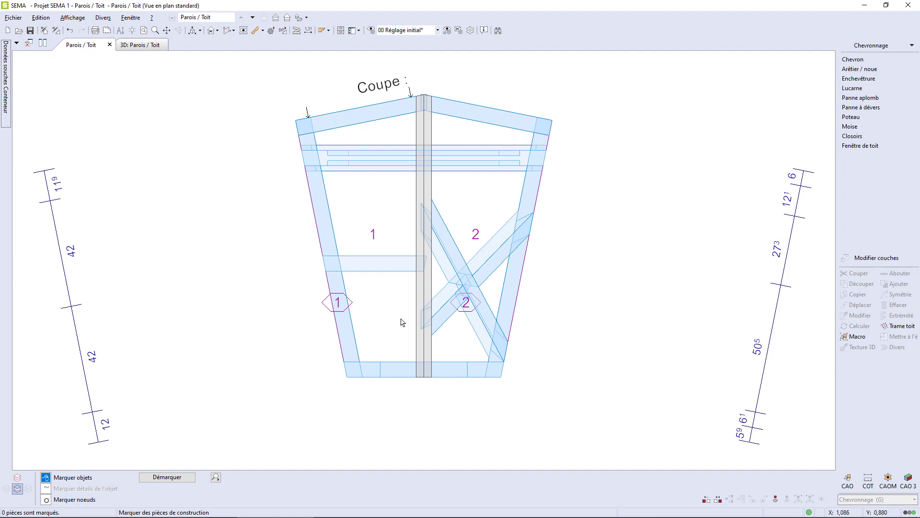
pyautogui.scroll(3, 428, 74)
pyautogui.scroll(6, 427, 75)
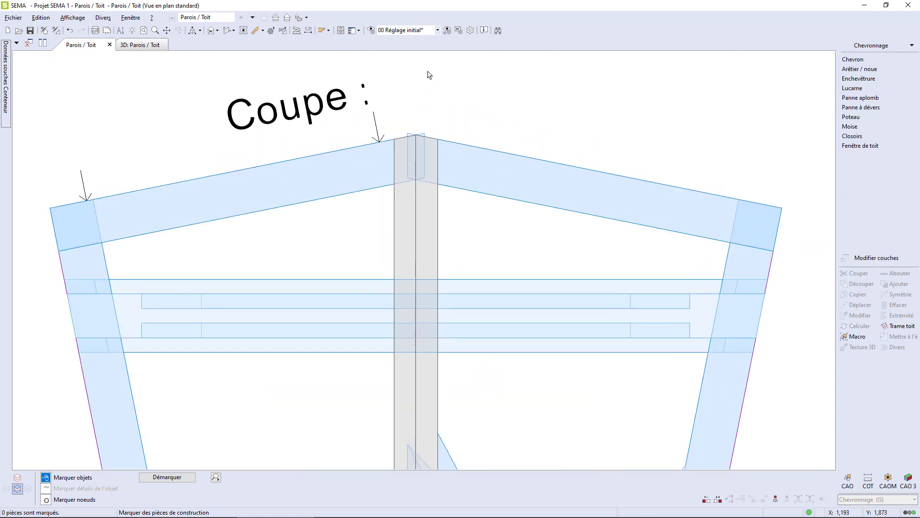
pyautogui.click(454, 183)
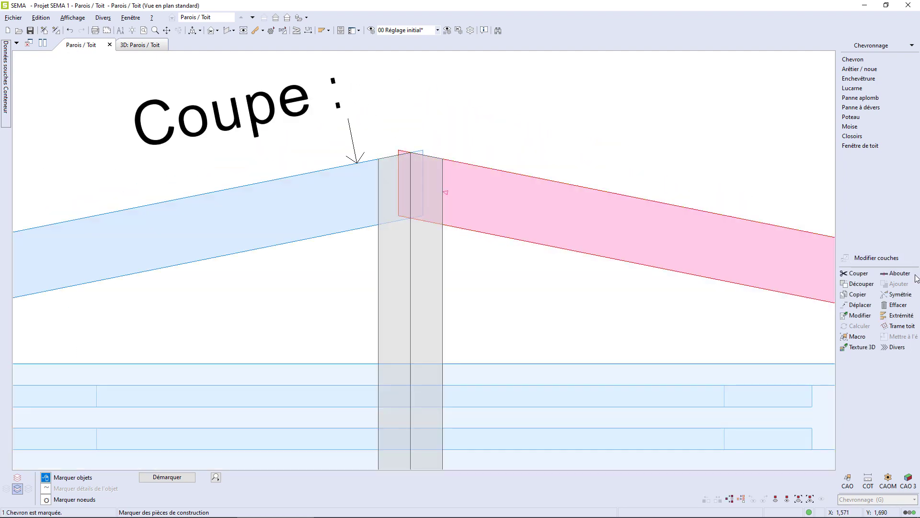
pyautogui.click(863, 283)
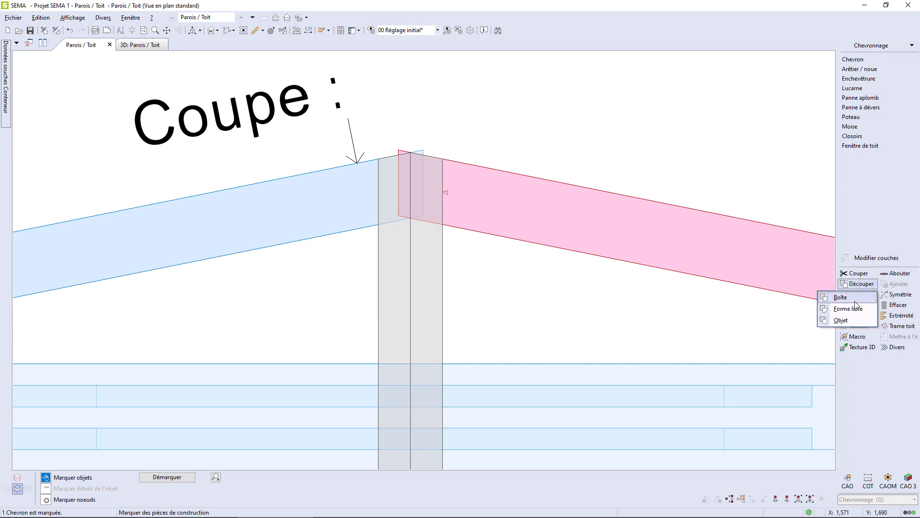
pyautogui.click(855, 299)
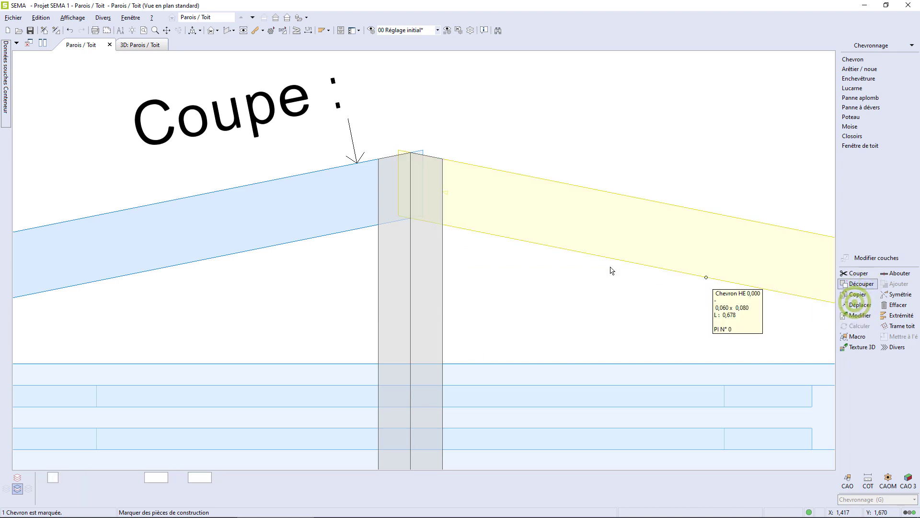
pyautogui.click(370, 275)
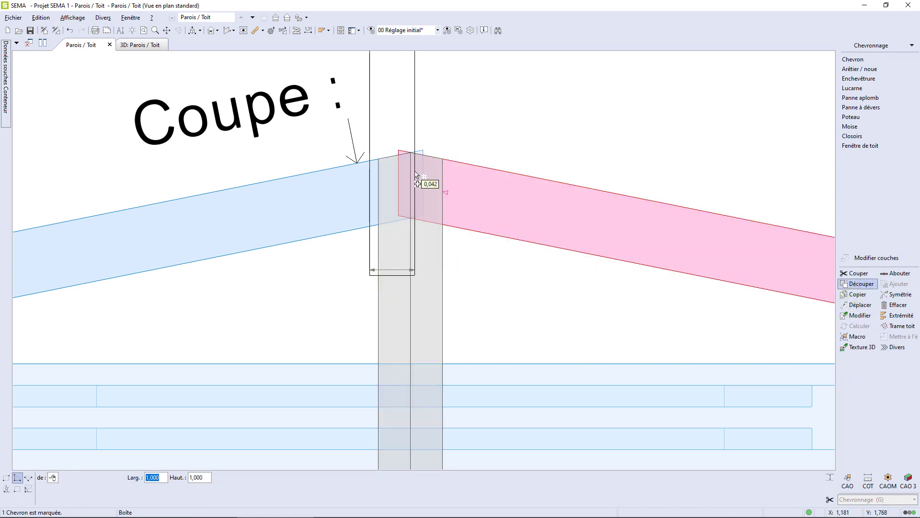
pyautogui.click(413, 152)
pyautogui.click(415, 113)
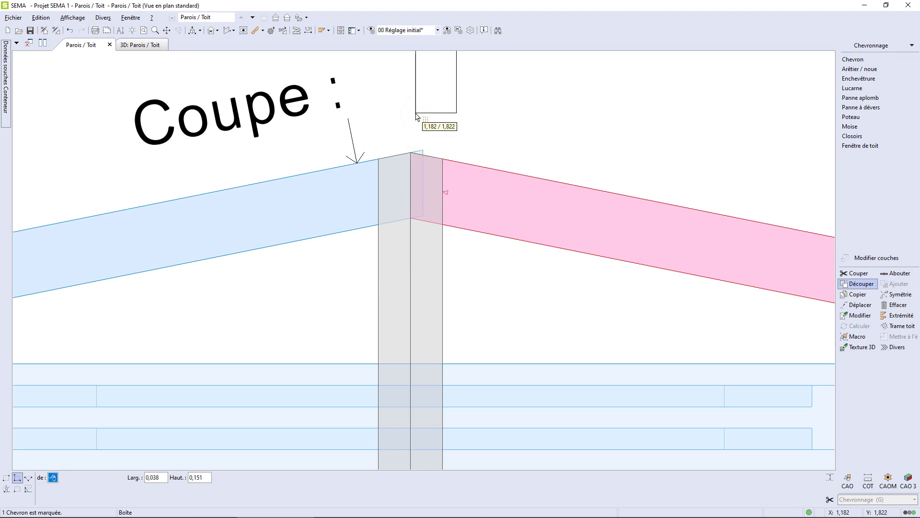
# Trim roof surface 1's edge rafter at the hip axis with a Boîte cutout over the part that overlaps roof surface 2.
pyautogui.click(332, 200)
pyautogui.click(473, 100)
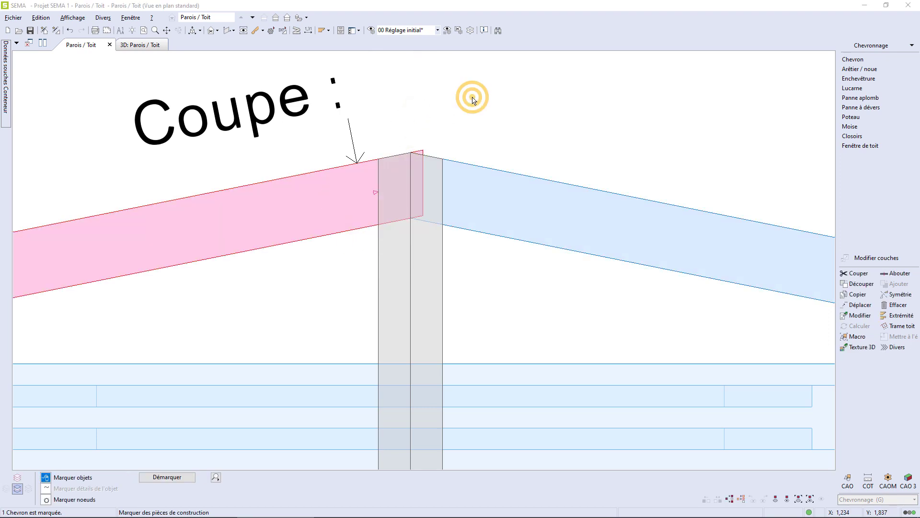
pyautogui.rightClick(484, 101)
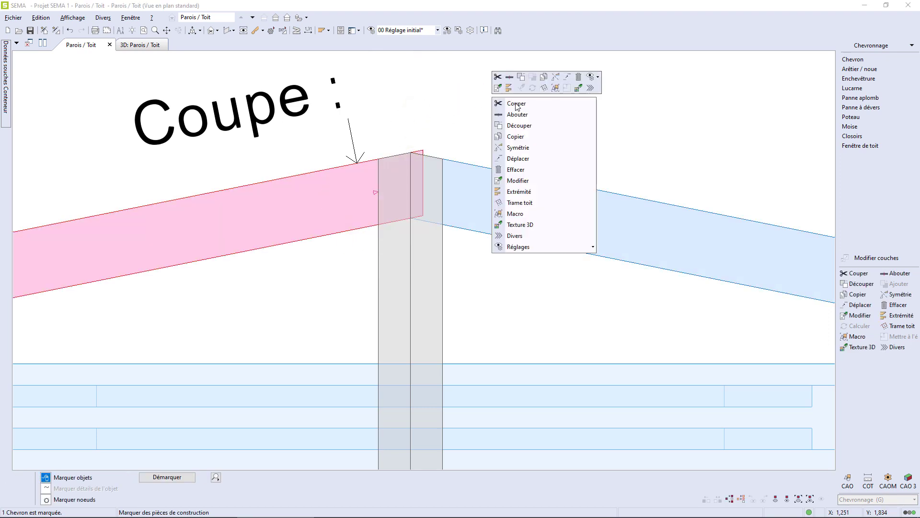
pyautogui.click(519, 129)
pyautogui.rightClick(521, 133)
pyautogui.click(526, 137)
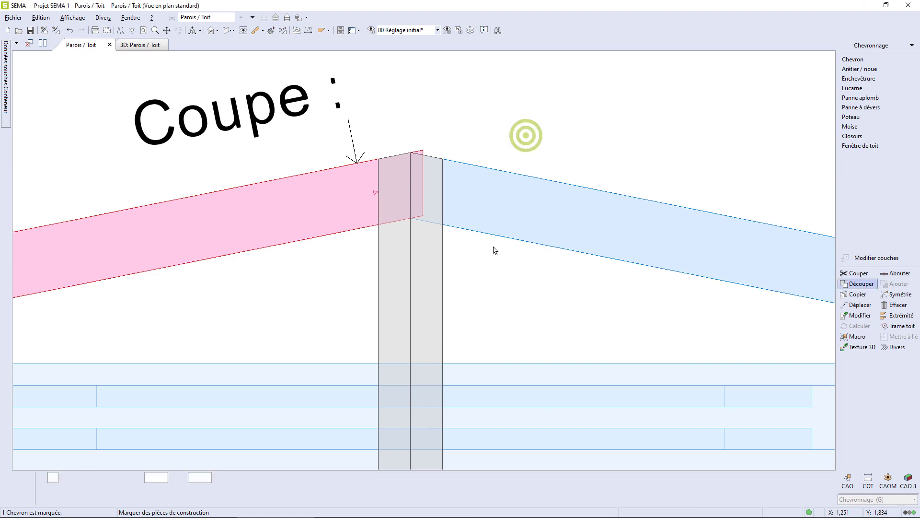
pyautogui.click(481, 286)
pyautogui.click(415, 288)
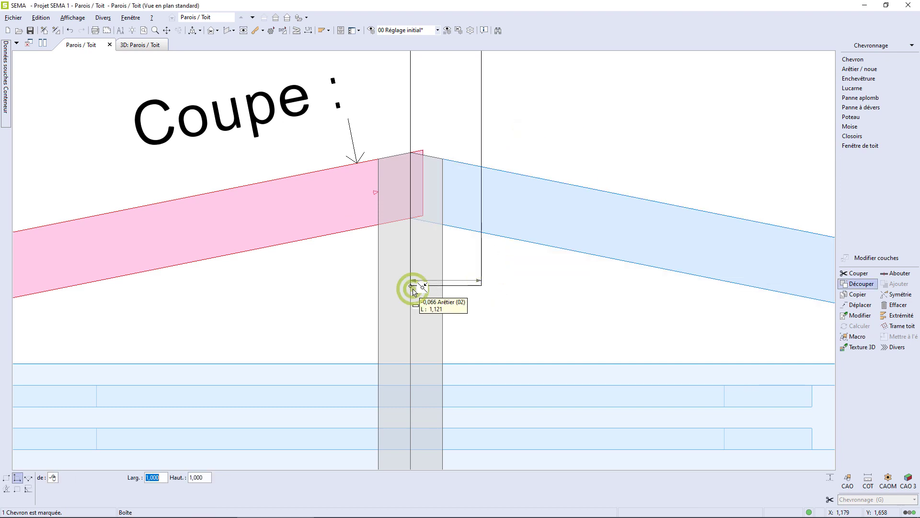
pyautogui.click(452, 104)
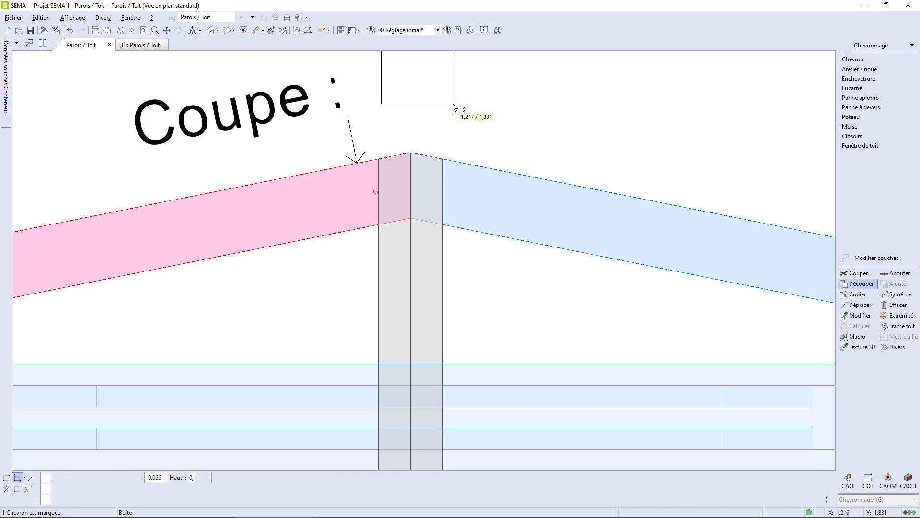
pyautogui.press('Escape')
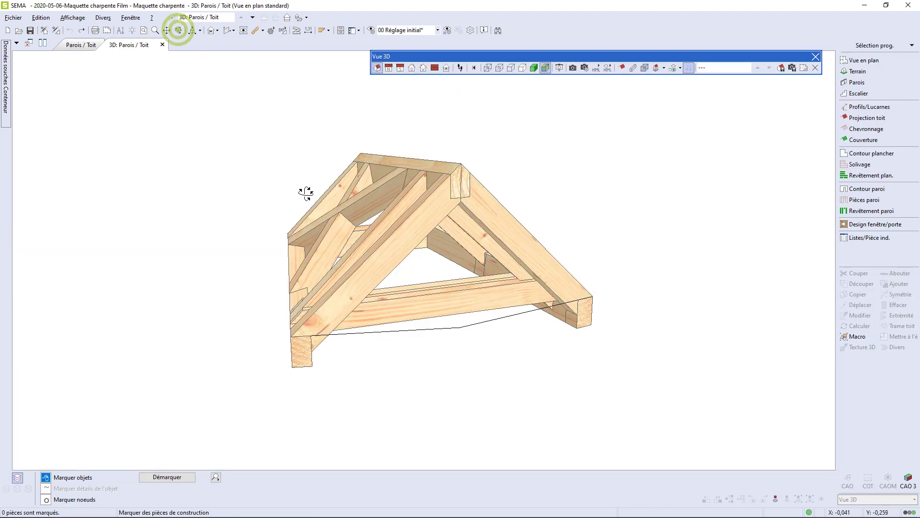
# Open the fabrication drawing of the sill joining the feet of the two edge rafters and show it in page layout.
pyautogui.moveTo(249, 197); pyautogui.dragTo(732, 191)
pyautogui.moveTo(597, 284); pyautogui.dragTo(604, 265)
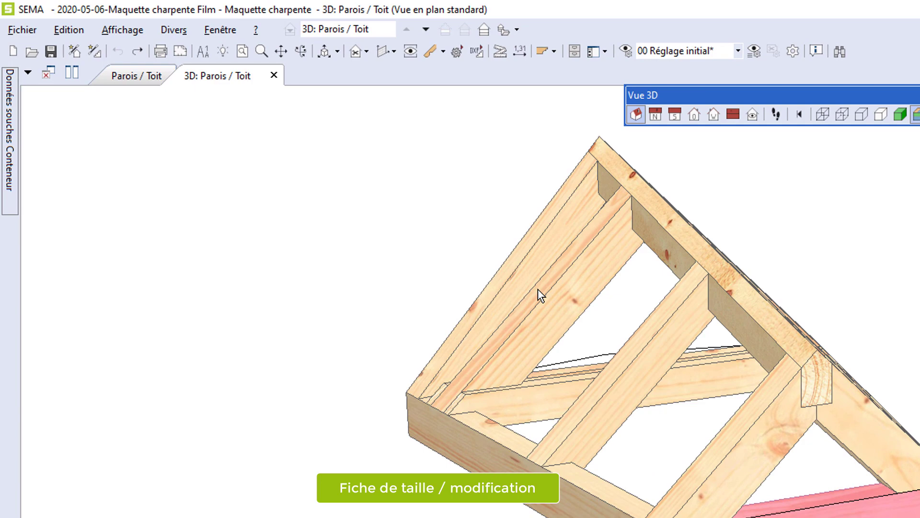
pyautogui.click(431, 51)
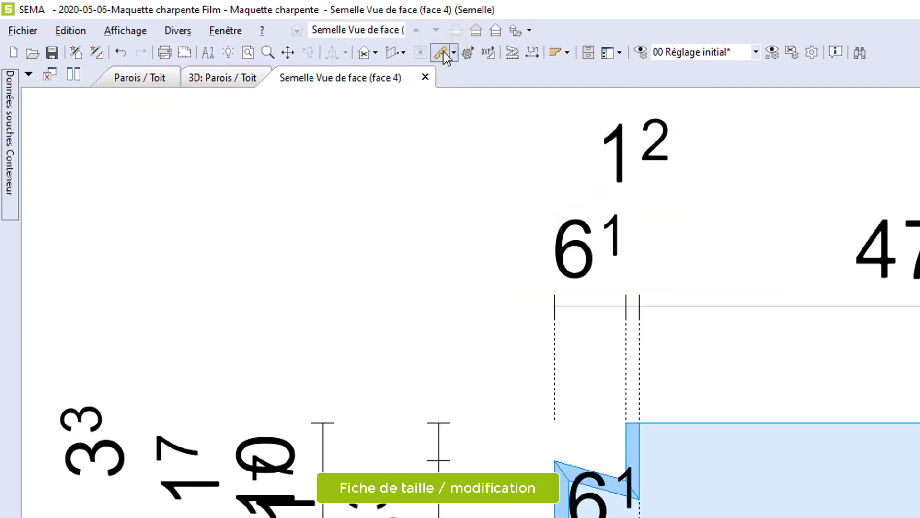
pyautogui.click(185, 52)
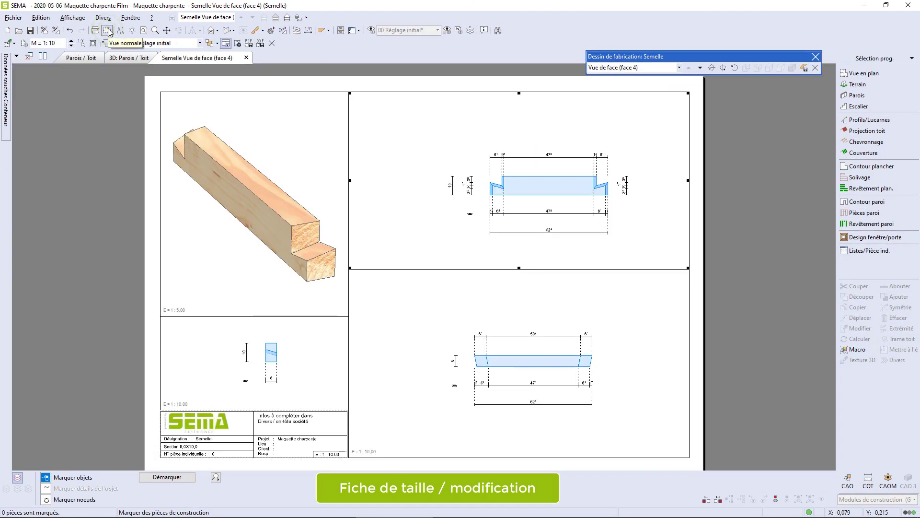
# Close the plan window and tile the 3D view side by side with the sill's fabrication drawing.
pyautogui.click(115, 62)
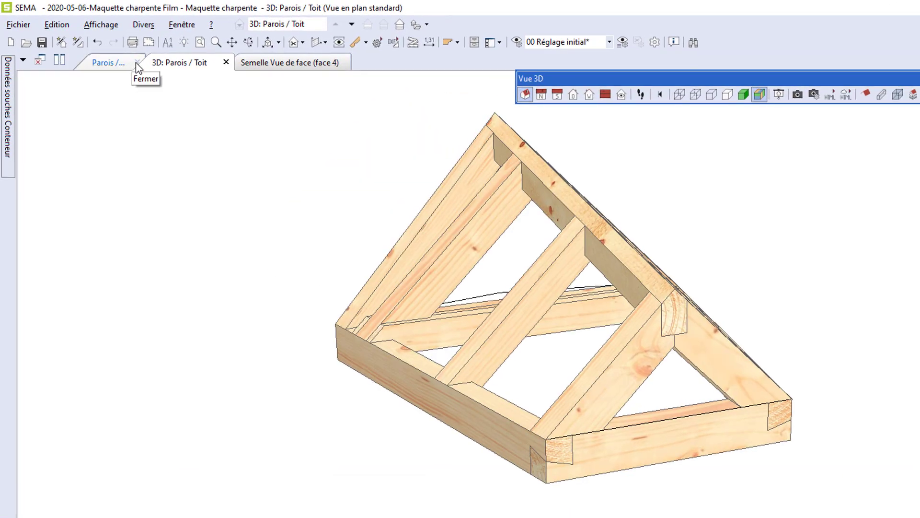
pyautogui.click(136, 62)
pyautogui.click(63, 60)
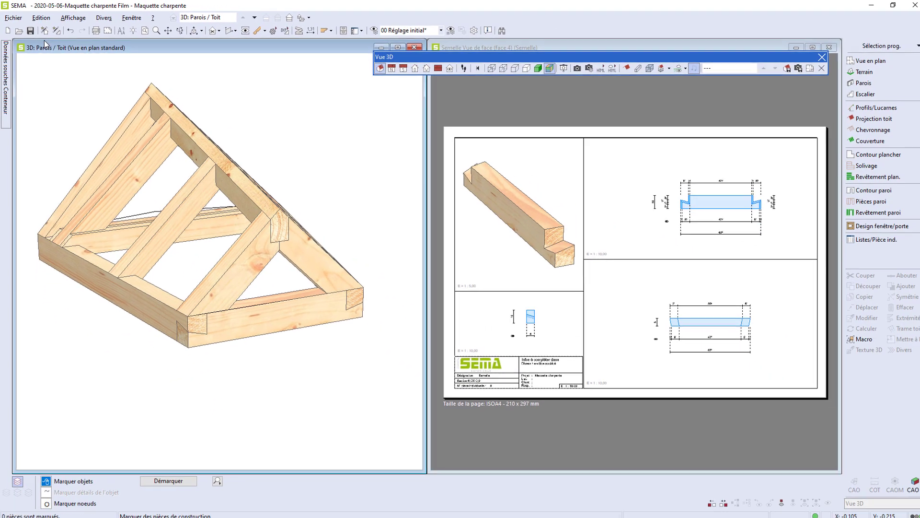
# Apply Couper 1x to the two edge rafters standing on the end sill, using the sill's upper face as the cutting surface.
pyautogui.click(340, 275)
pyautogui.rightClick(350, 158)
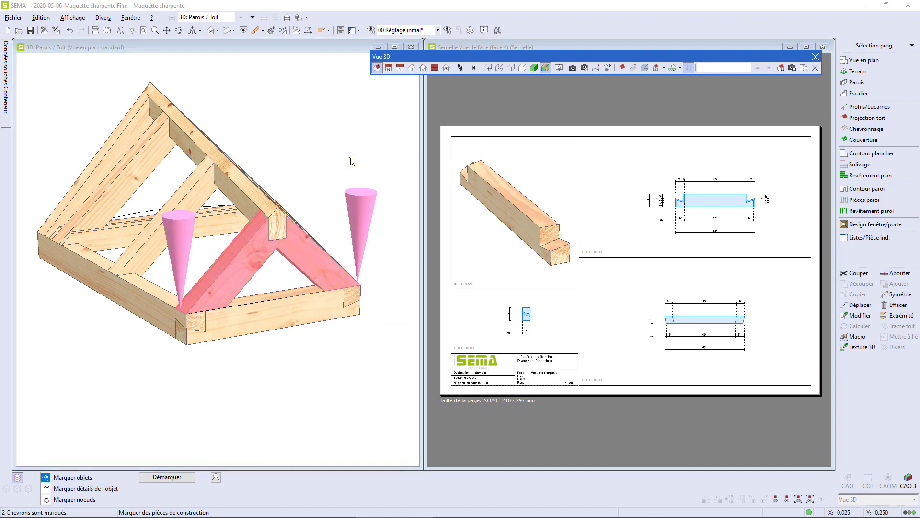
pyautogui.click(374, 167)
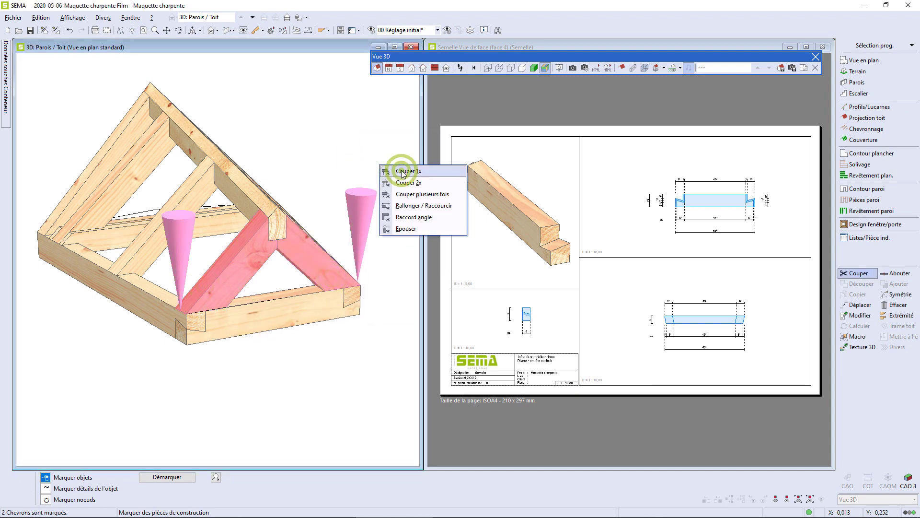
pyautogui.click(401, 172)
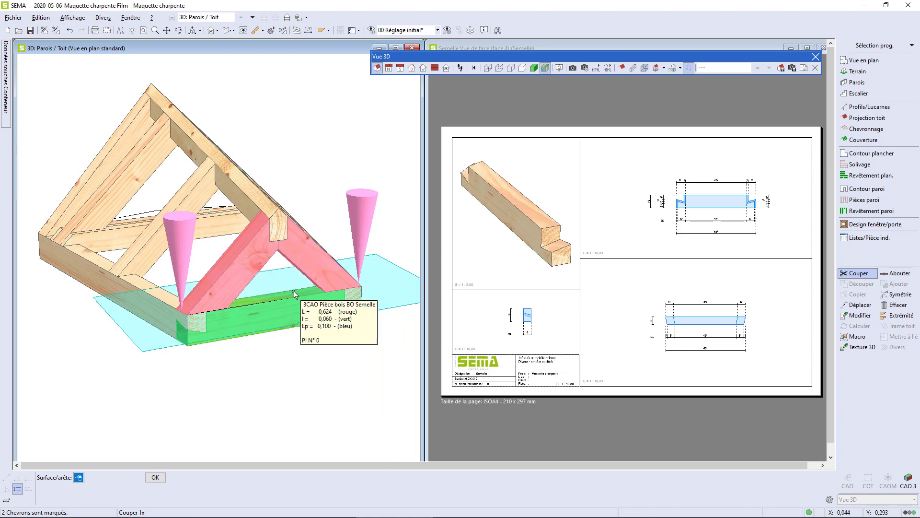
pyautogui.click(294, 295)
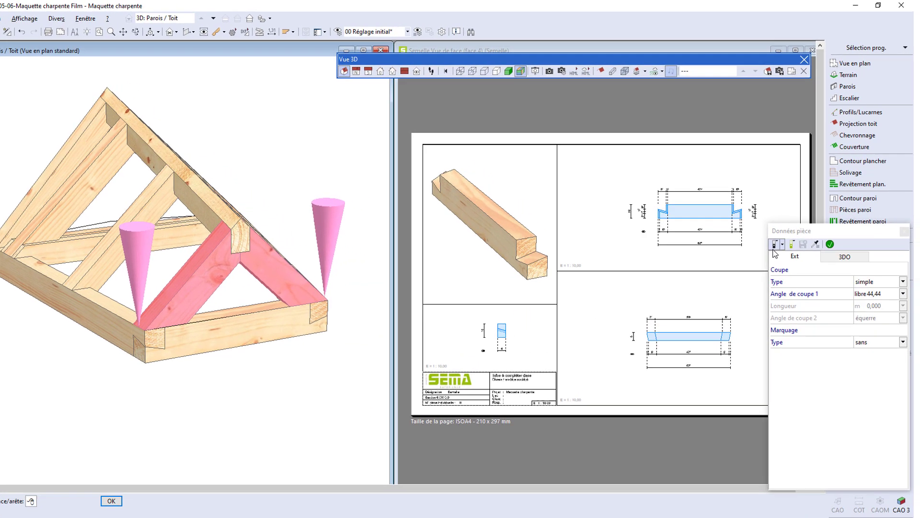
# Load the Arrière rectangulaire end type from the Embrèvements catalogue for the rafter cut, with a depth of 0,025 and joint 0,000.
pyautogui.click(774, 245)
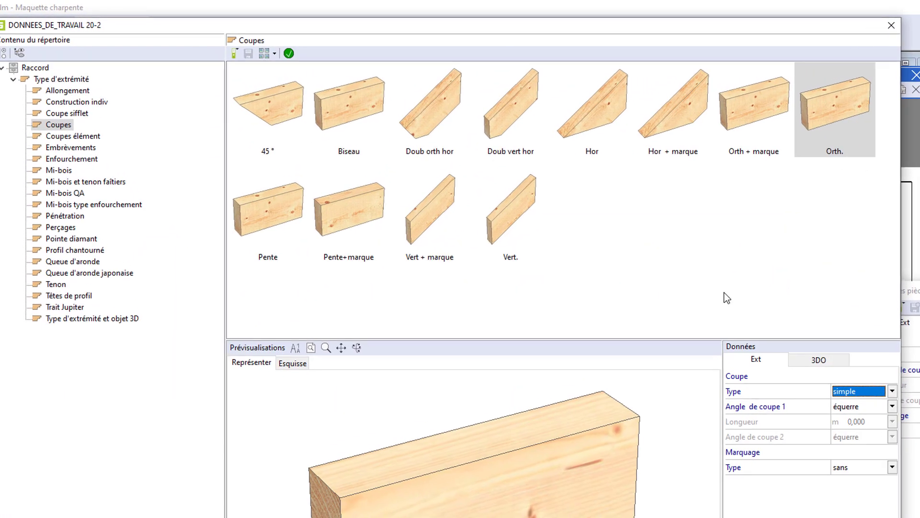
pyautogui.click(65, 148)
pyautogui.click(64, 149)
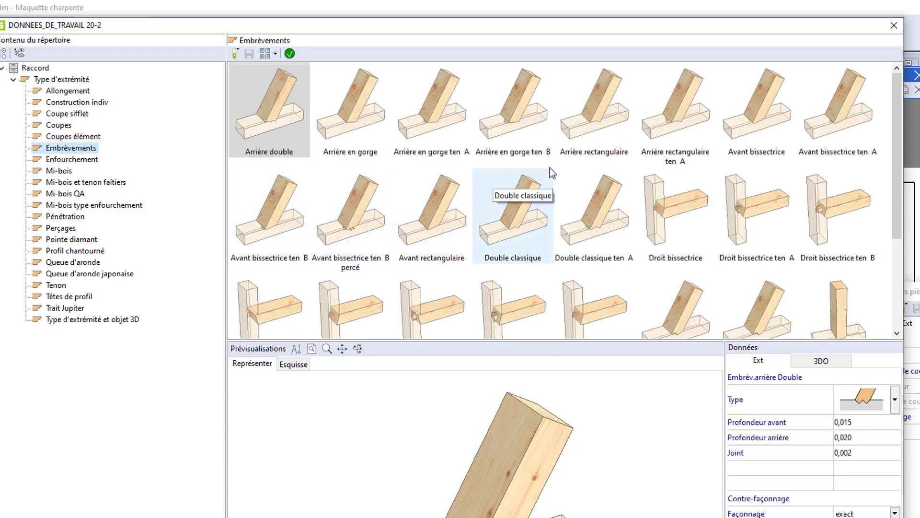
pyautogui.click(573, 143)
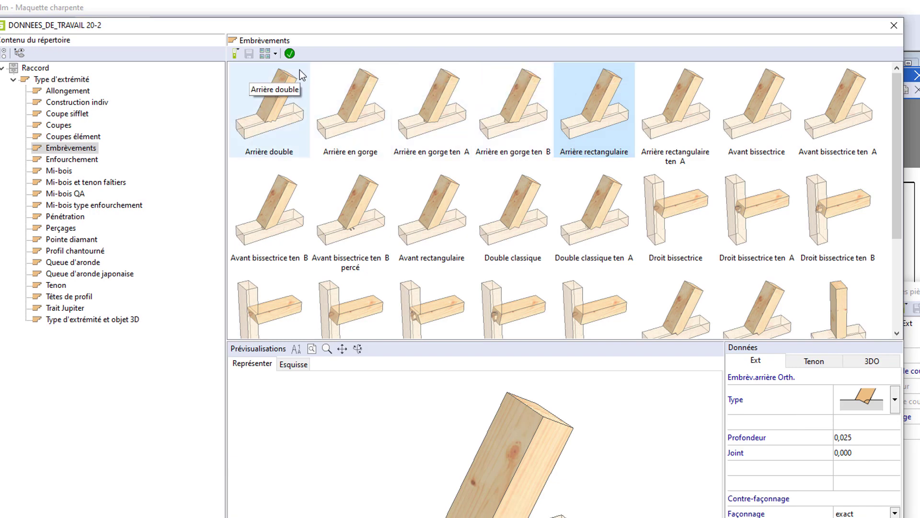
pyautogui.click(290, 53)
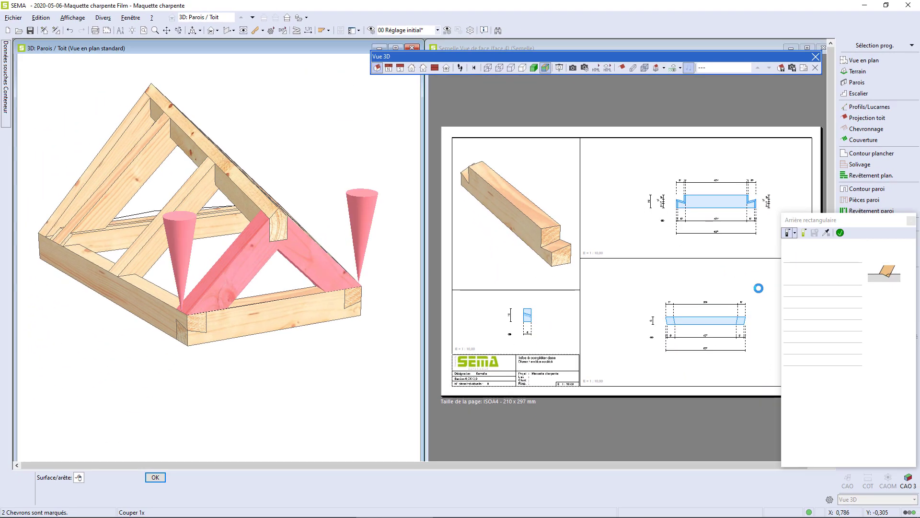
# Set the rear rectangular notch depth to 0,03 and apply the cut to the two edge rafters on the end sill.
pyautogui.click(917, 332)
pyautogui.write('0,03')
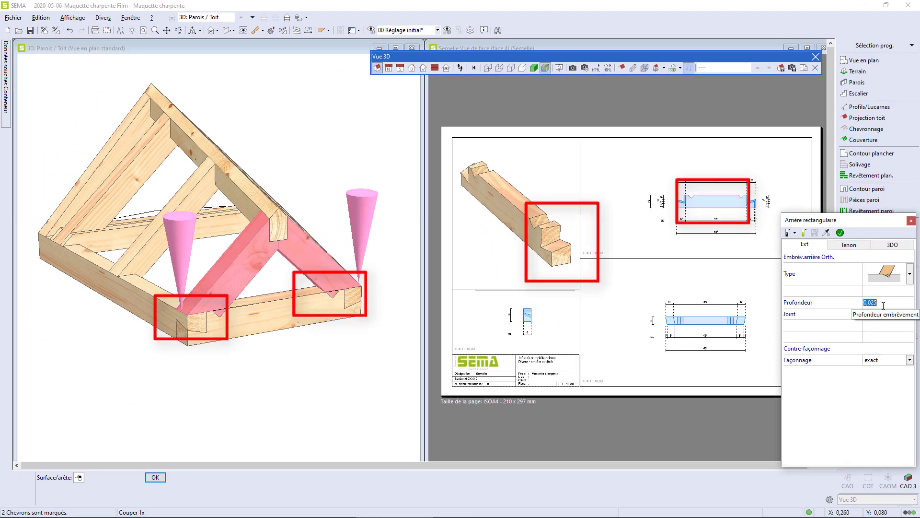
pyautogui.press('Return')
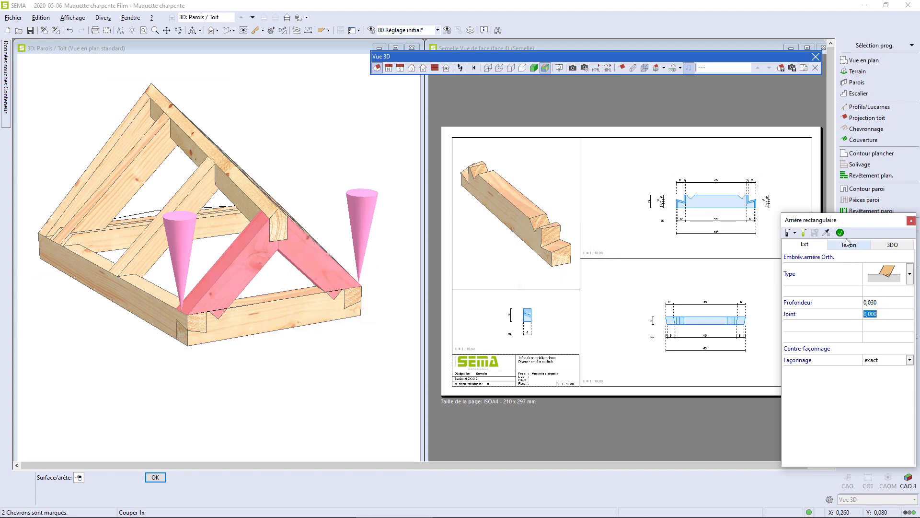
pyautogui.click(840, 233)
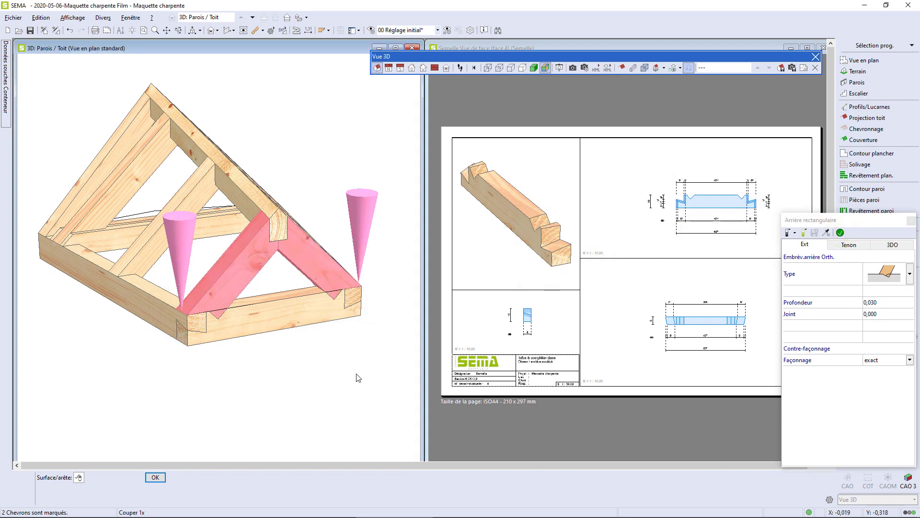
pyautogui.click(155, 477)
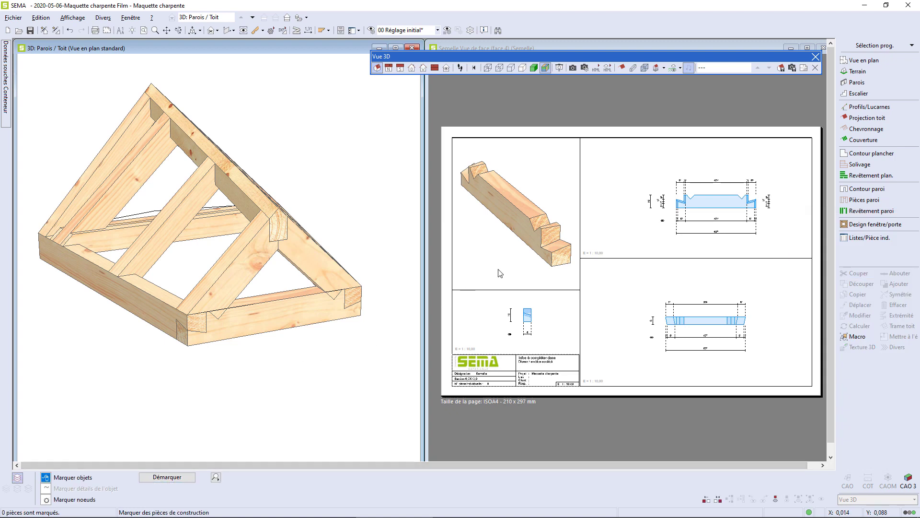
# Maximize the sill's fabrication drawing and examine the notches and their dimensions up close.
pyautogui.click(531, 237)
pyautogui.doubleClick(580, 66)
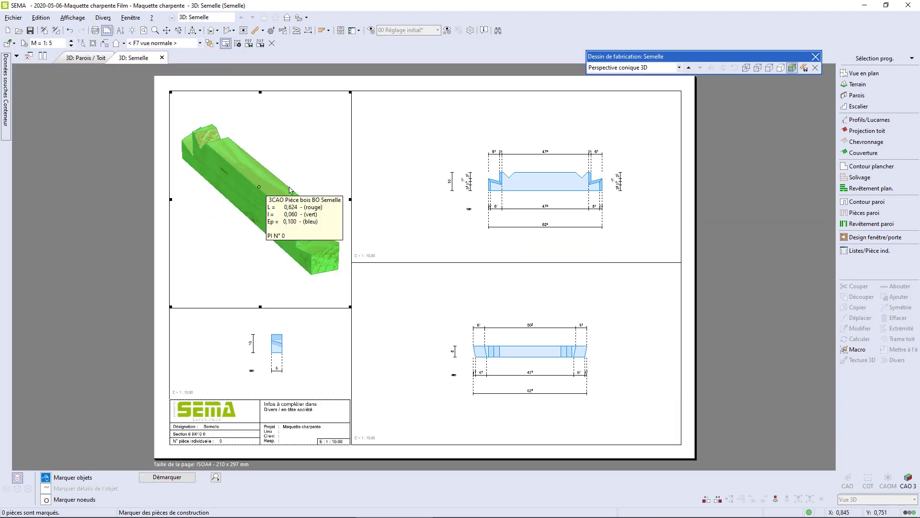
pyautogui.scroll(4, 282, 206)
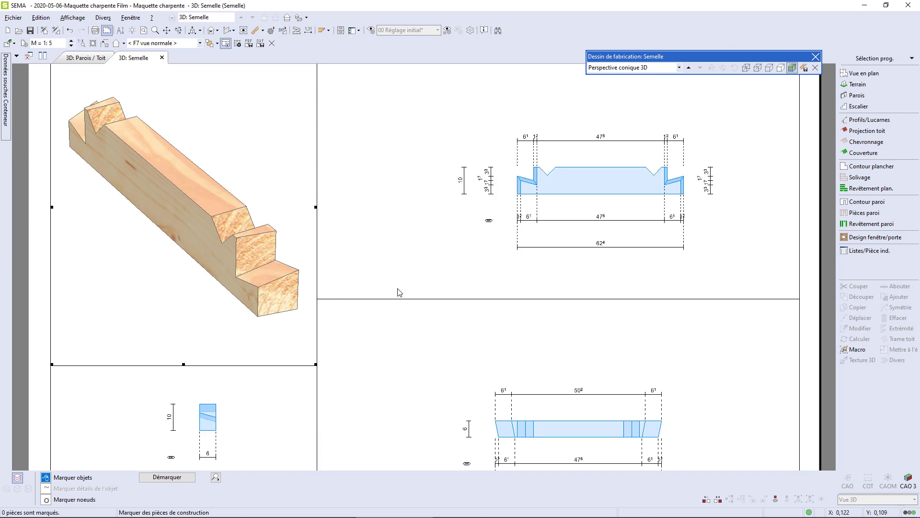
pyautogui.scroll(-3, 475, 230)
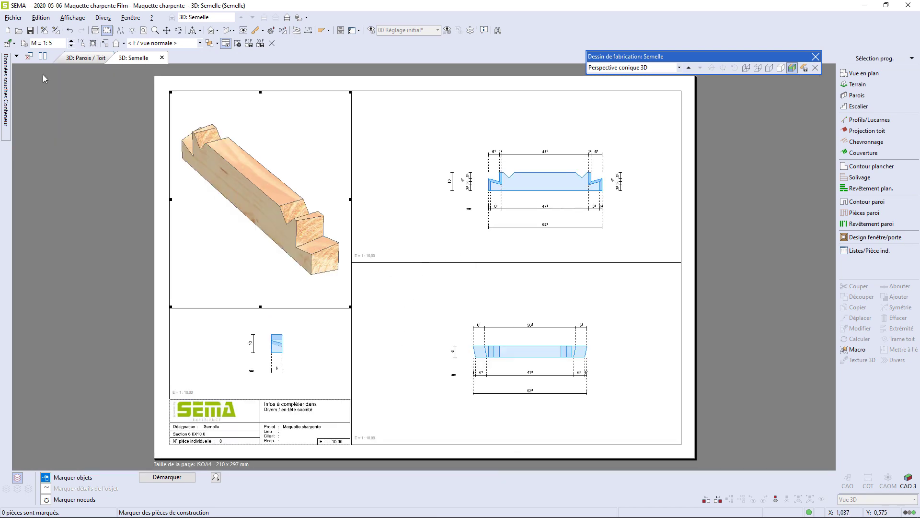
# Explode the whole 3D frame from its centre with a larger explosion distance, and reassemble it after inspecting the separated timbers.
pyautogui.click(71, 58)
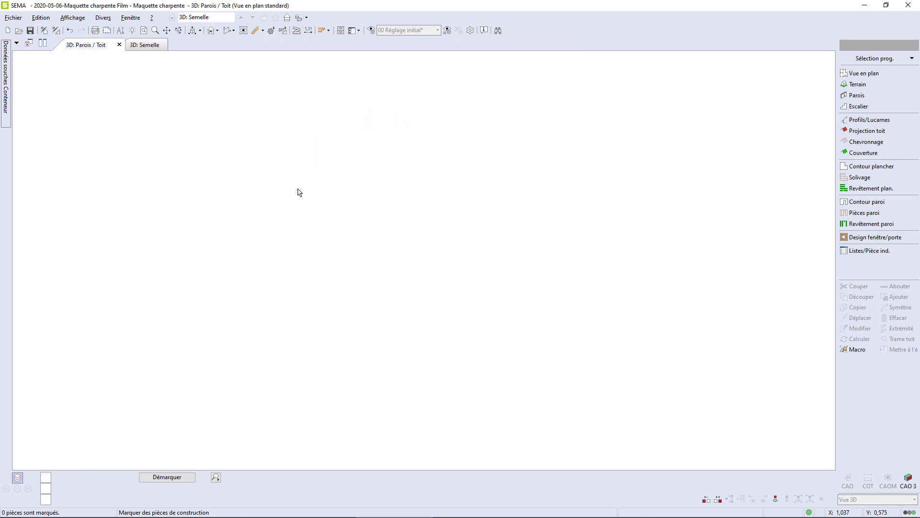
pyautogui.moveTo(389, 242); pyautogui.dragTo(451, 292, button='middle')
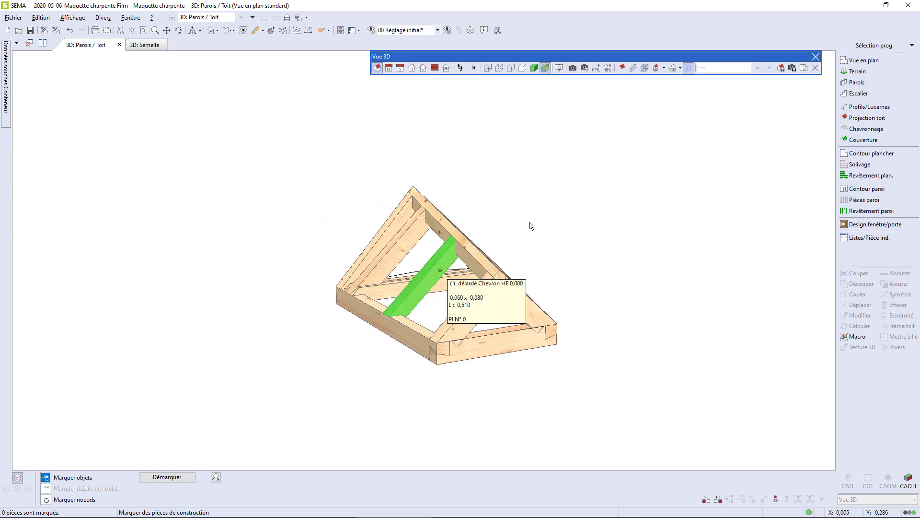
pyautogui.click(664, 68)
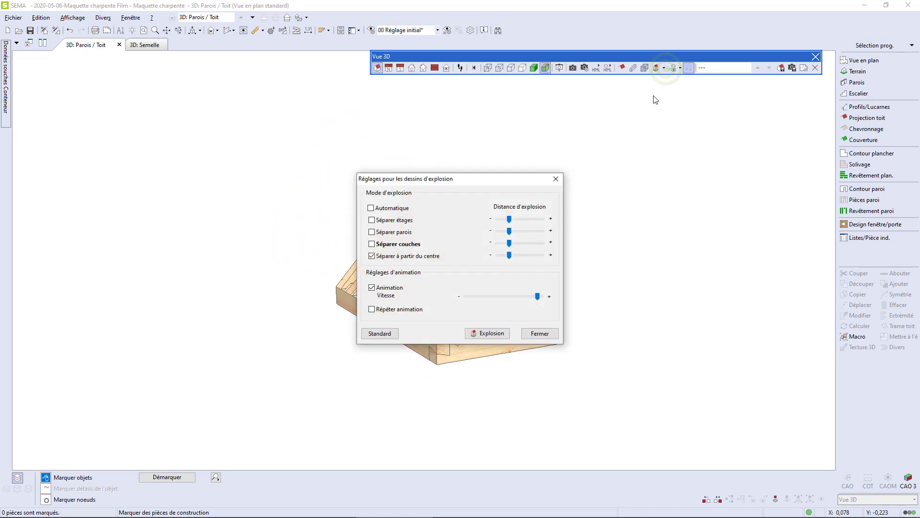
pyautogui.click(472, 335)
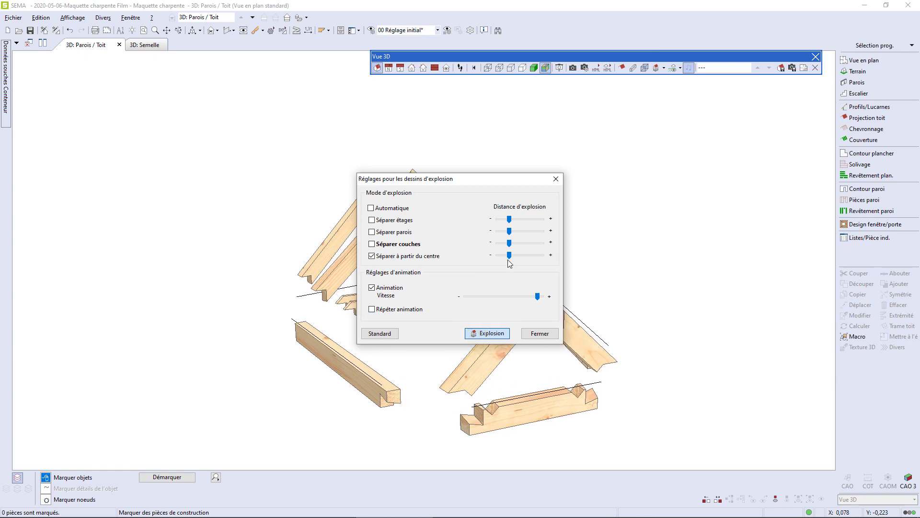
pyautogui.moveTo(509, 257); pyautogui.dragTo(520, 260)
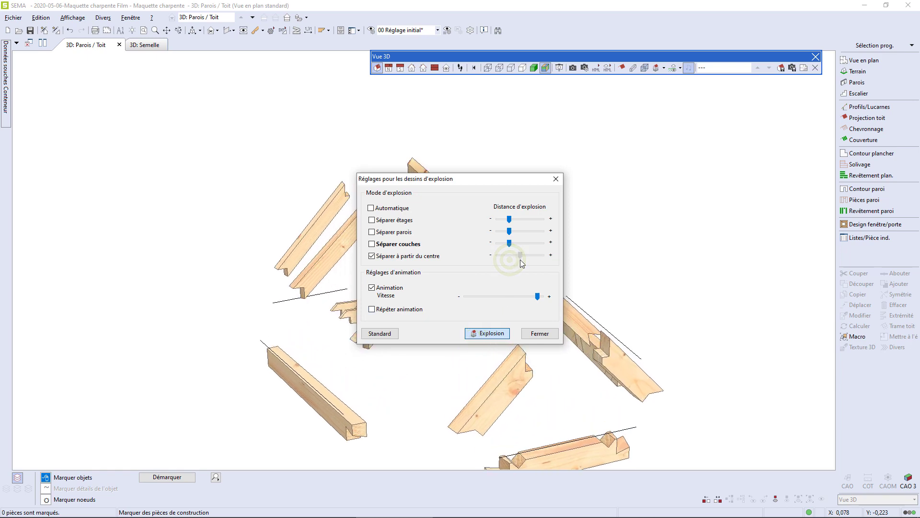
pyautogui.click(539, 333)
pyautogui.moveTo(422, 290); pyautogui.dragTo(573, 121, button='middle')
pyautogui.click(654, 68)
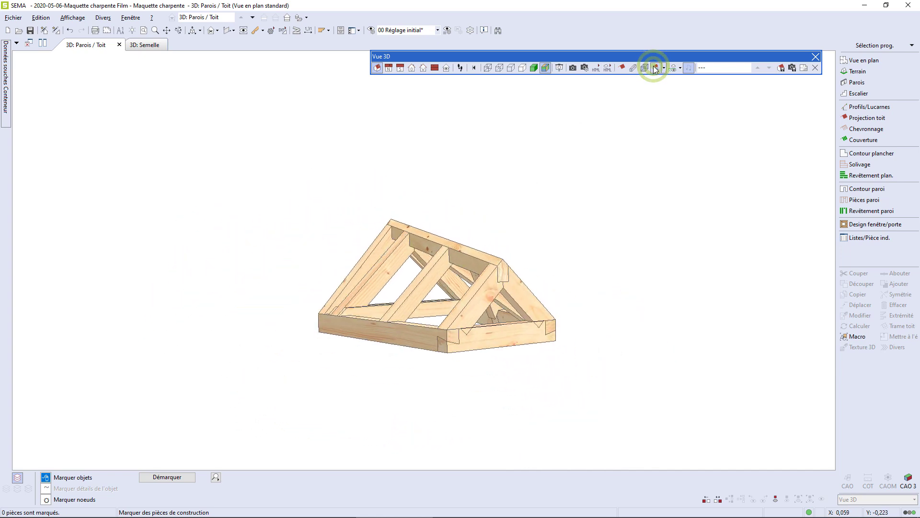